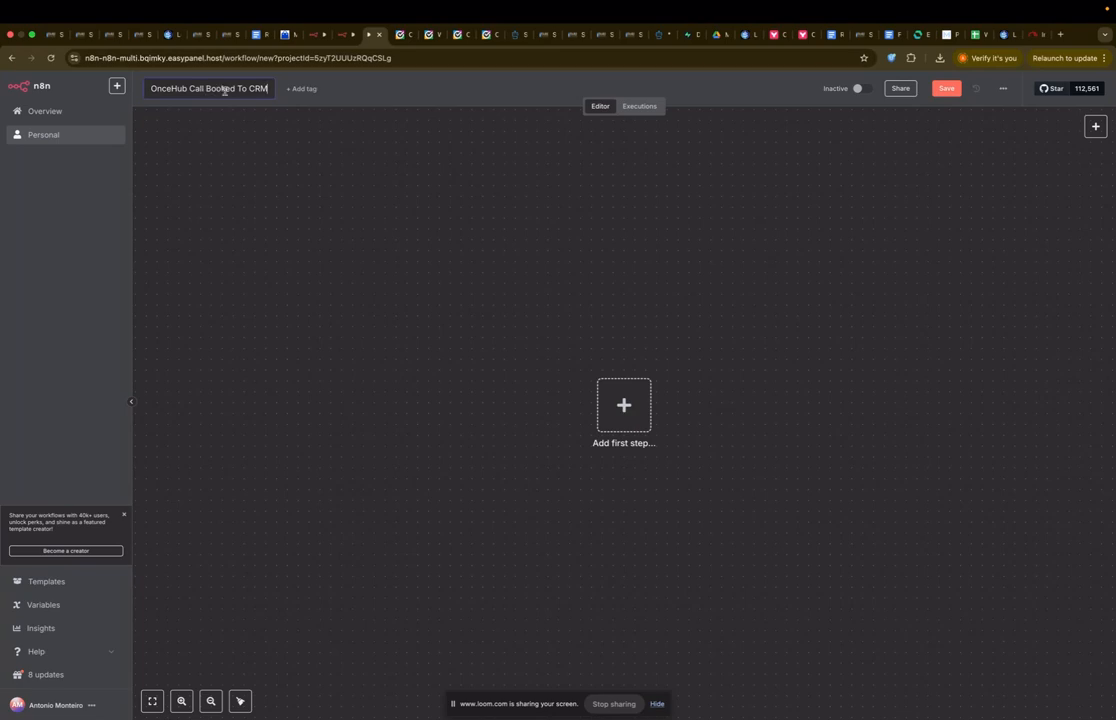
Step: Commit the title 'OnceHub Call Booked To CRM' to save the new empty workflow
left_click(290, 136)
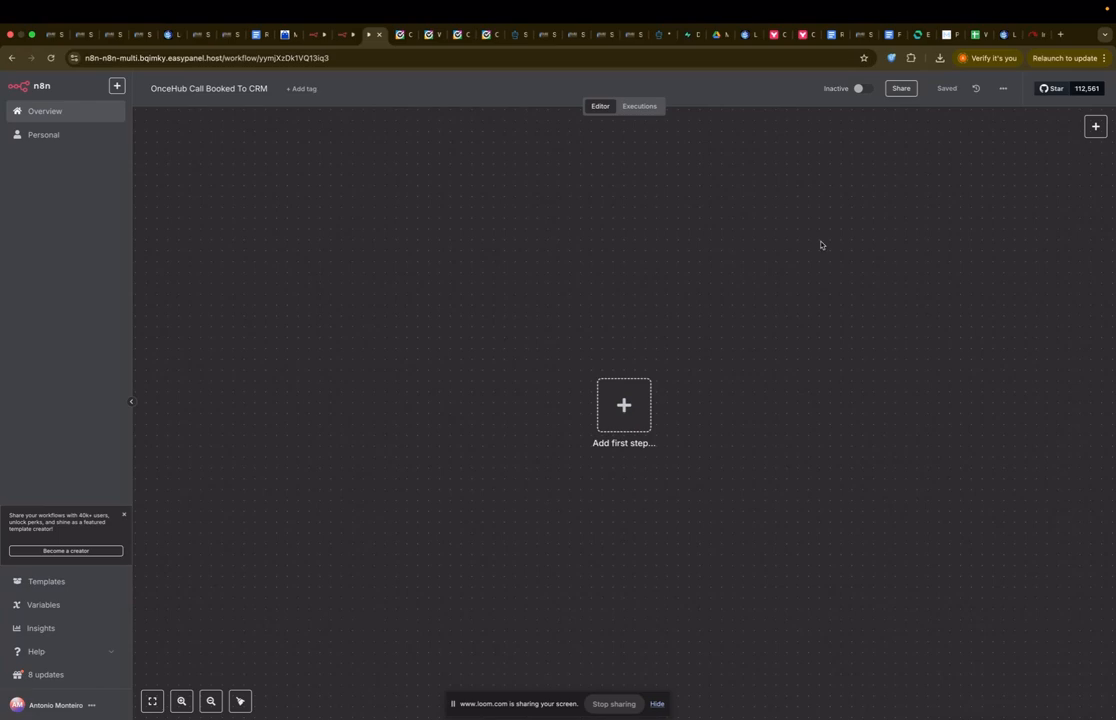
Step: Import the exported OnceHub workflow JSON from Downloads onto the canvas
left_click(1003, 89)
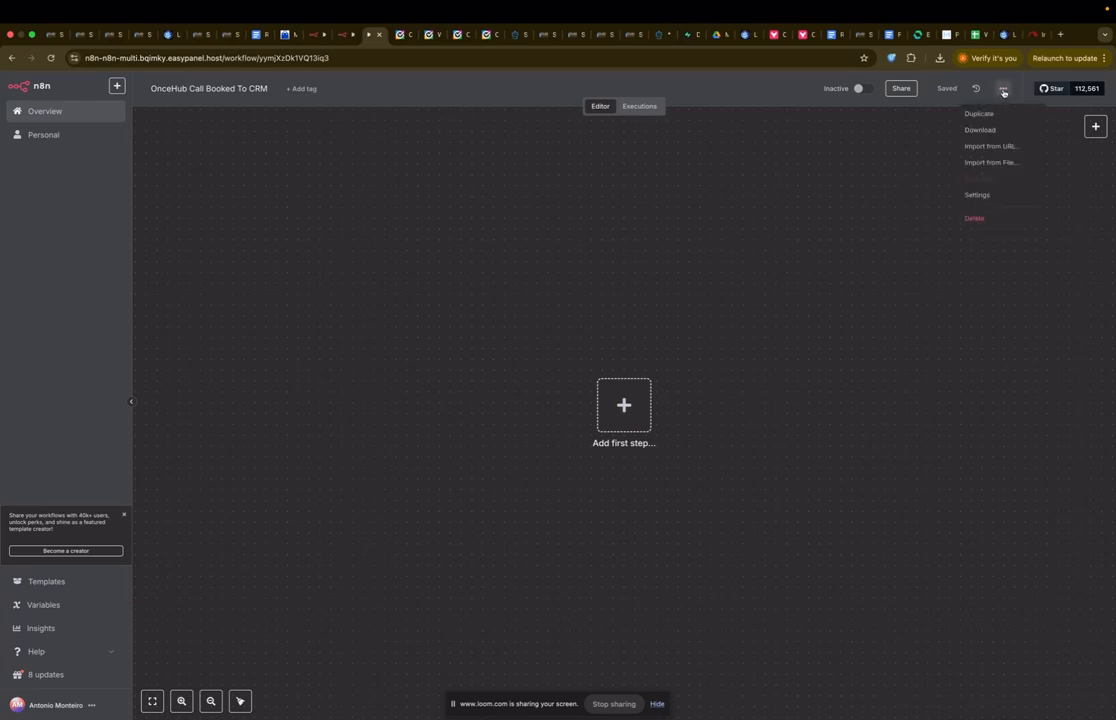
left_click(993, 163)
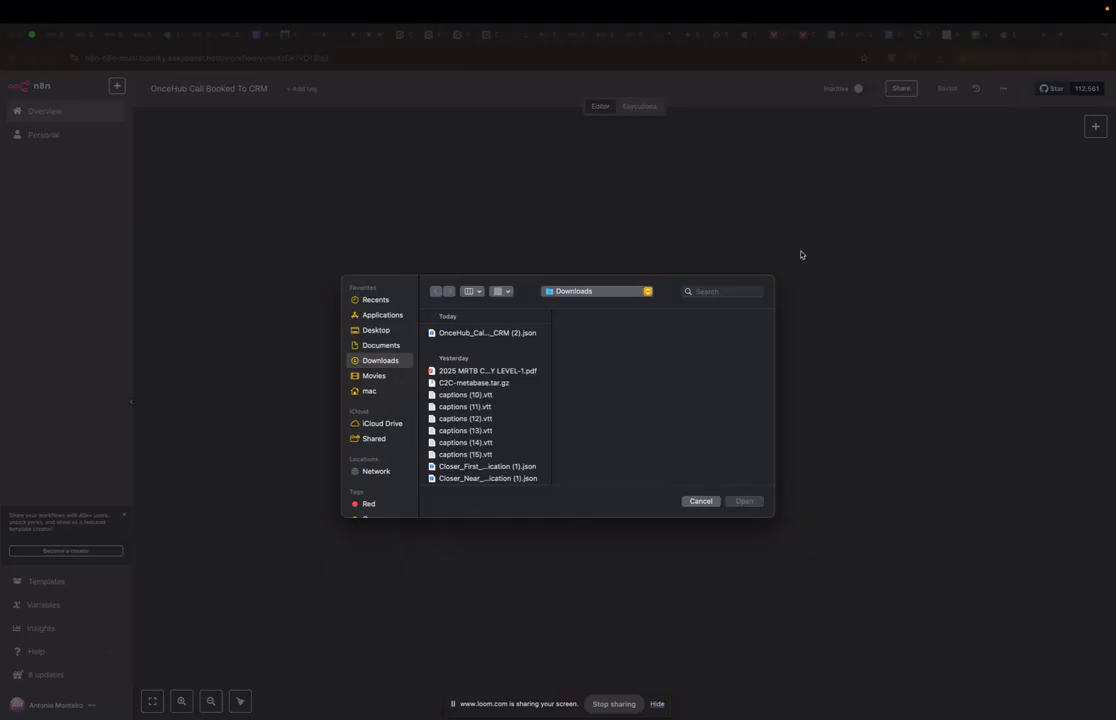
double_click(517, 335)
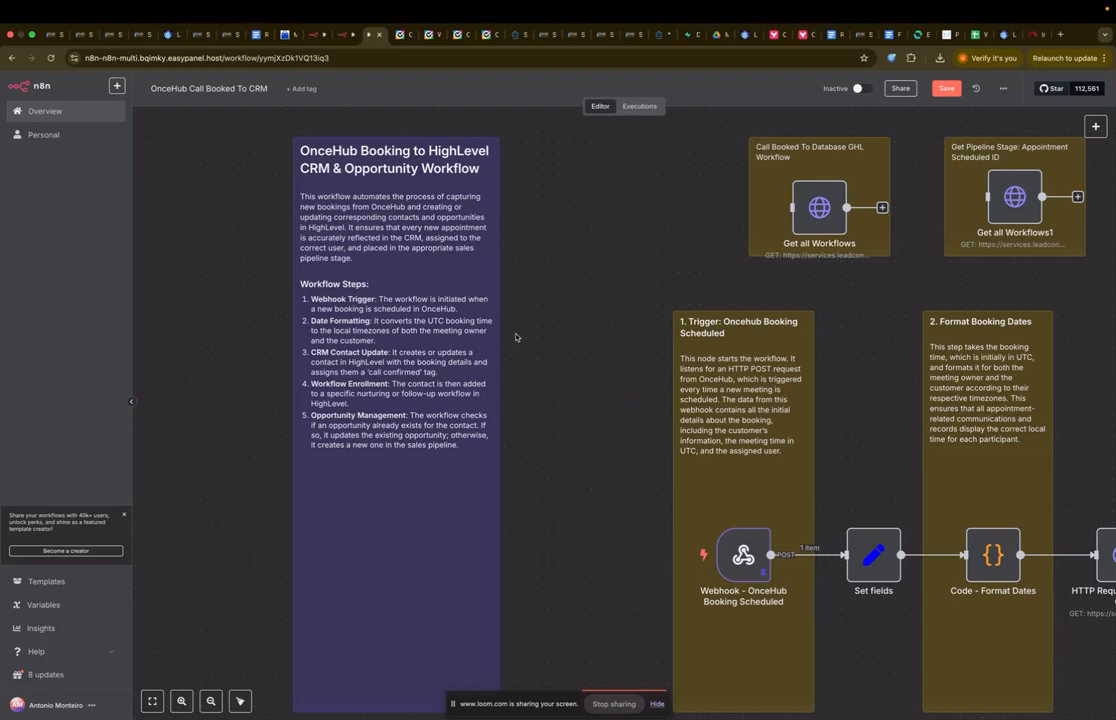
scroll(516, 337, "right", 1)
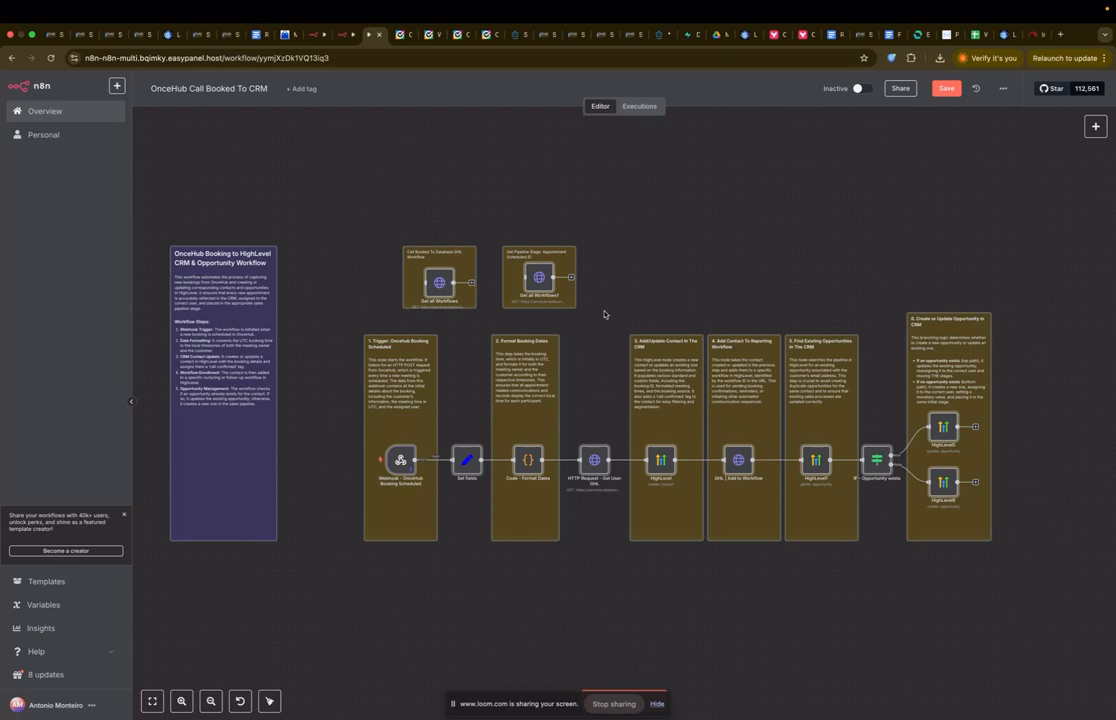
Step: Save the imported workflow and copy the booking Webhook node's production URL
left_click(946, 88)
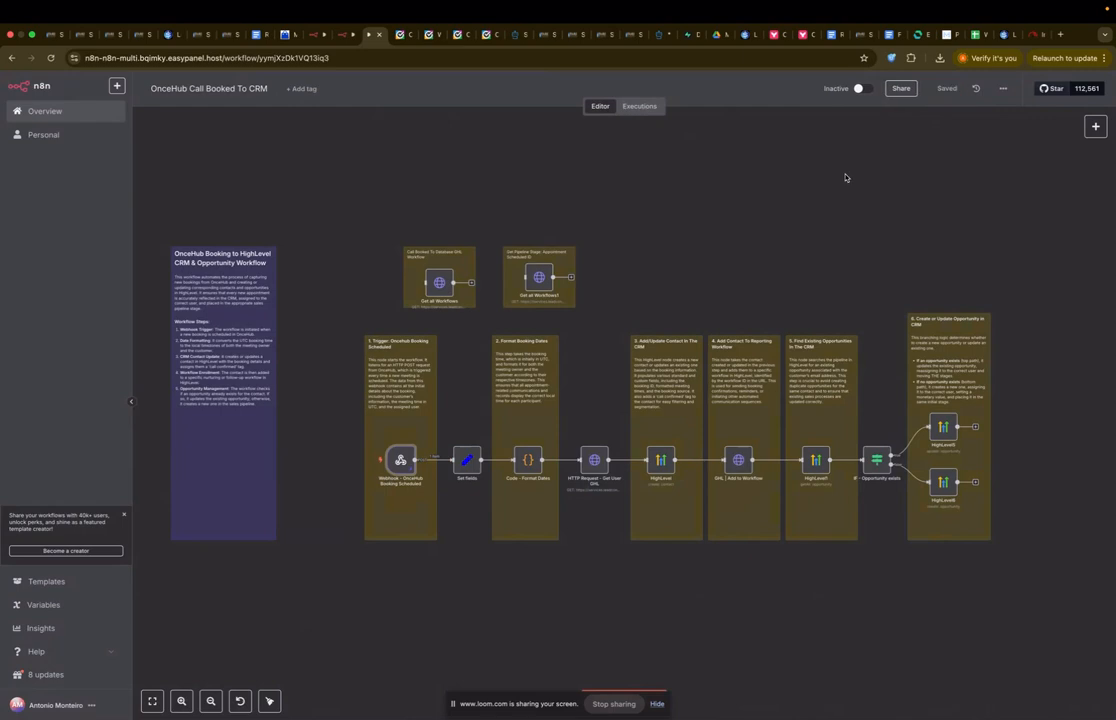
scroll(640, 268, "down", 1)
double_click(396, 454)
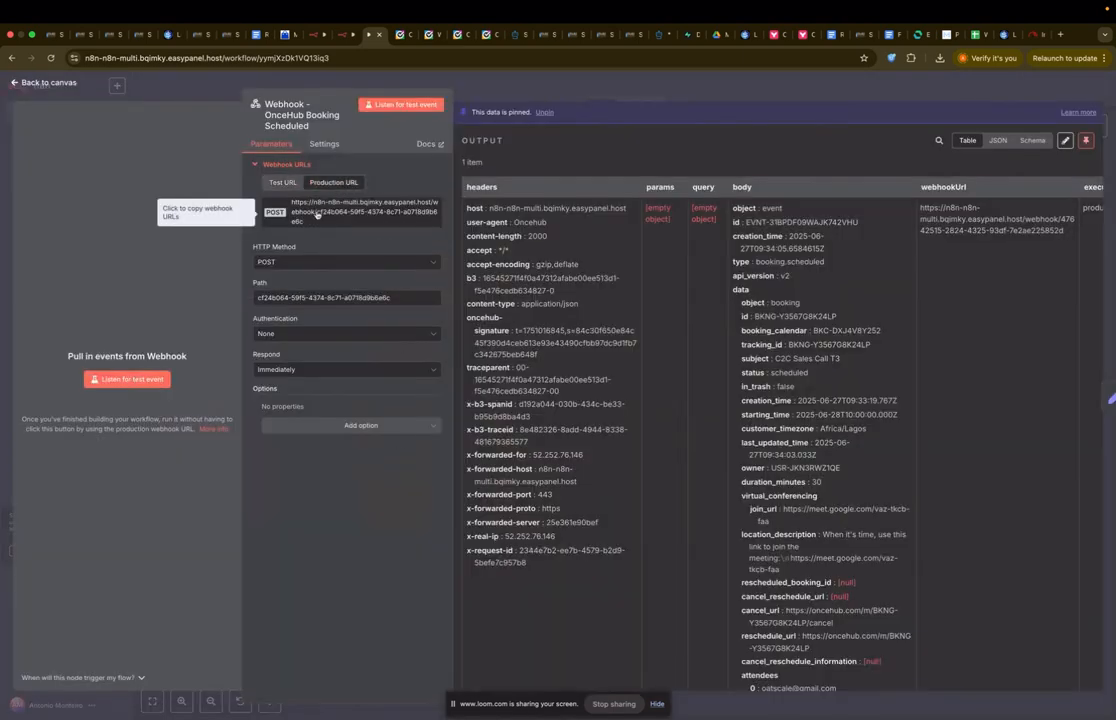
left_click(317, 214)
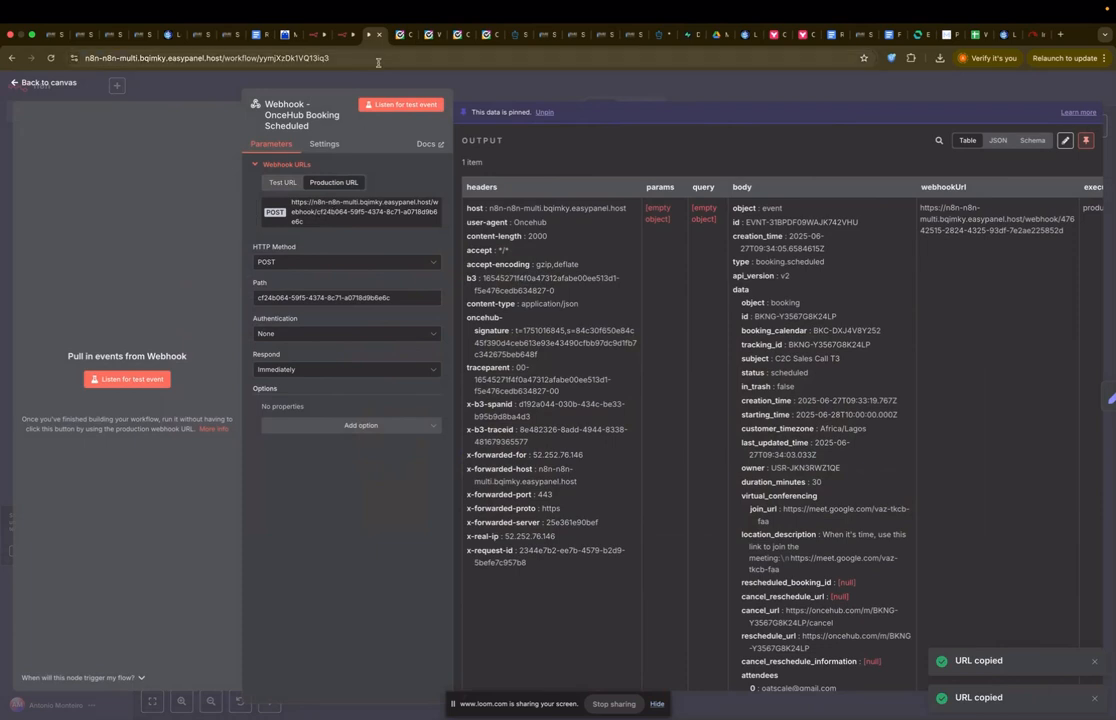
left_click(456, 36)
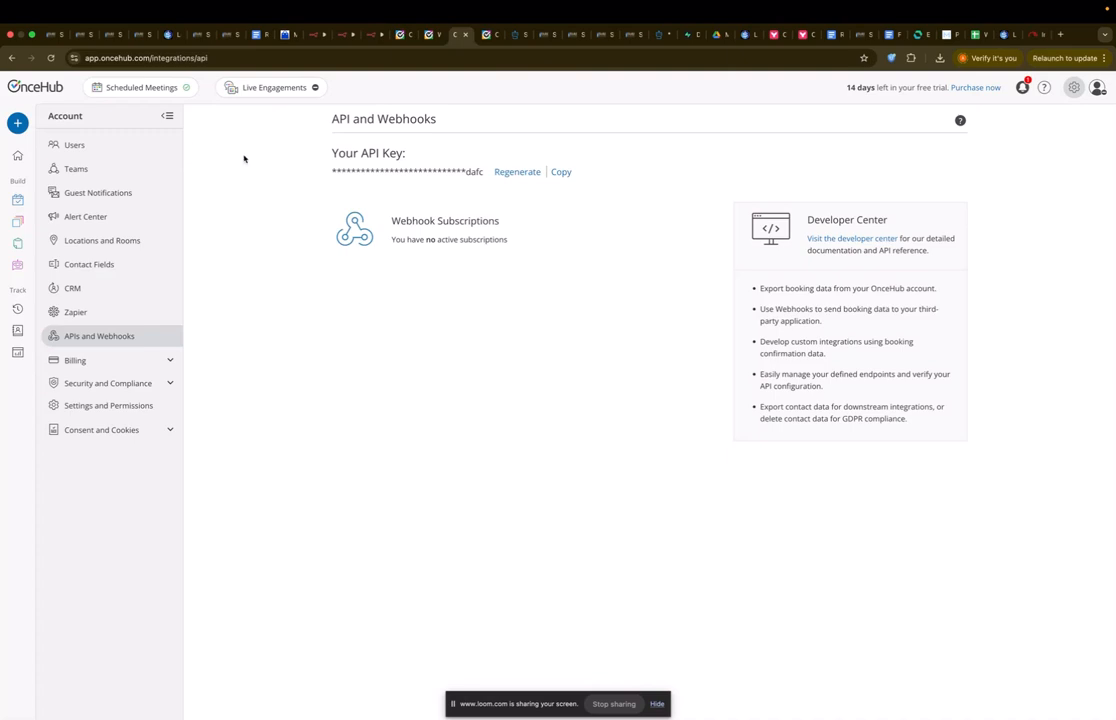
Step: Copy the OnceHub account API key from the API and Webhooks page
left_click(1073, 87)
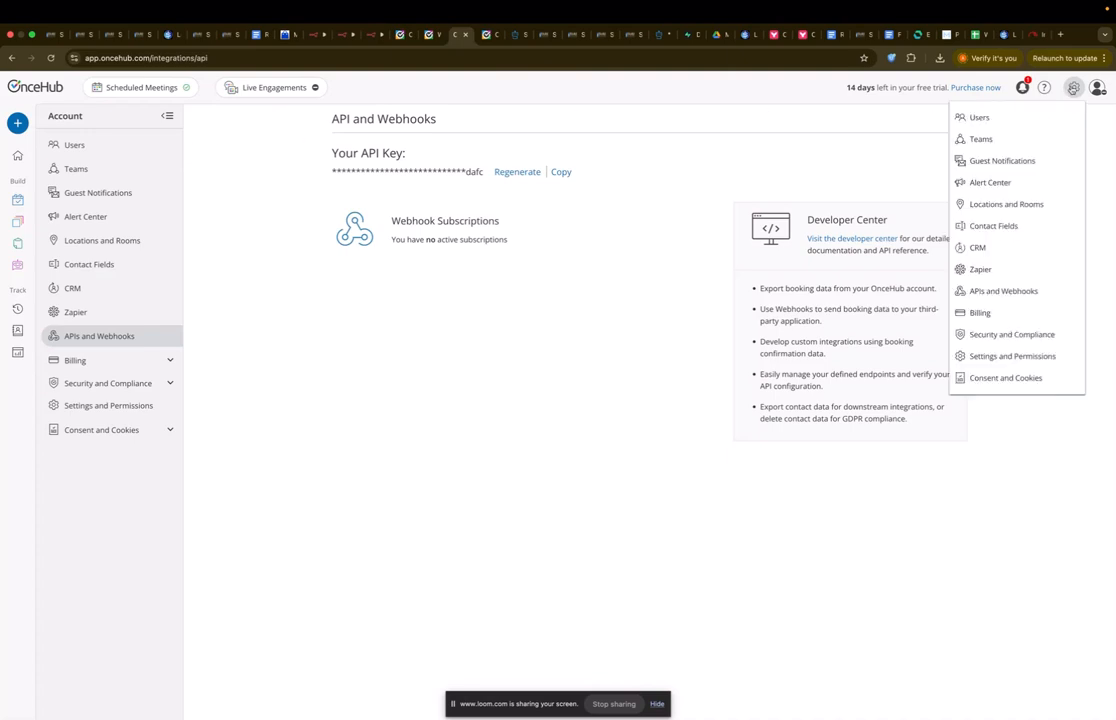
left_click(1005, 292)
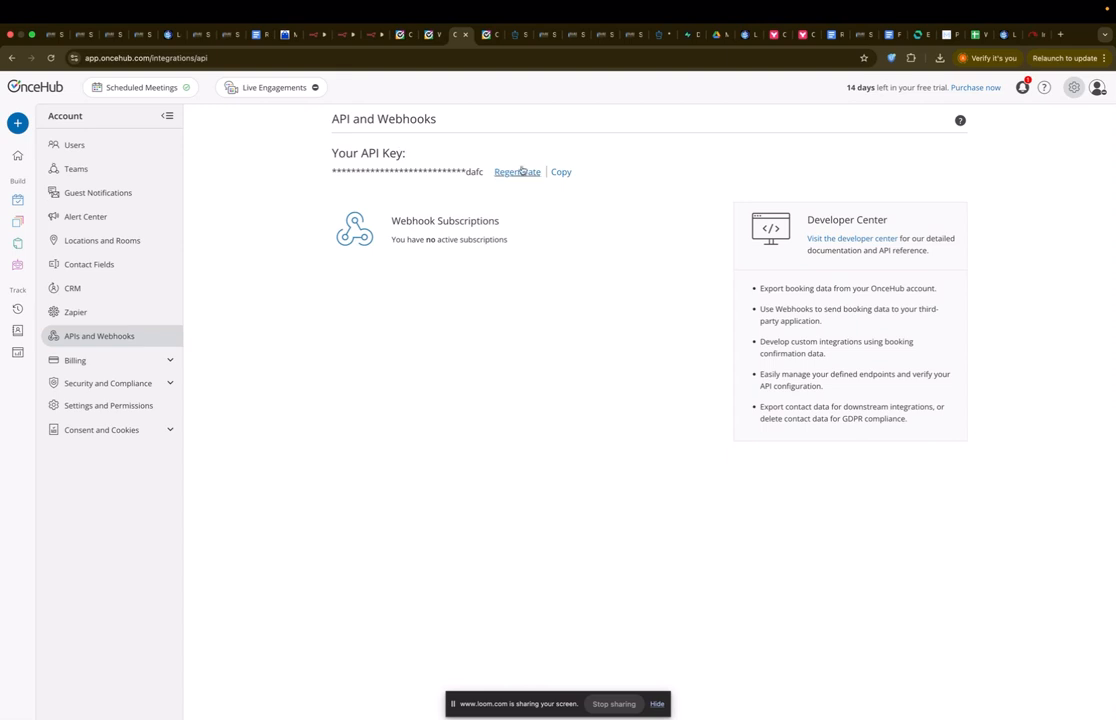
left_click(562, 172)
Step: Go to developers.oncehub.com in the booking page tab
left_click(487, 35)
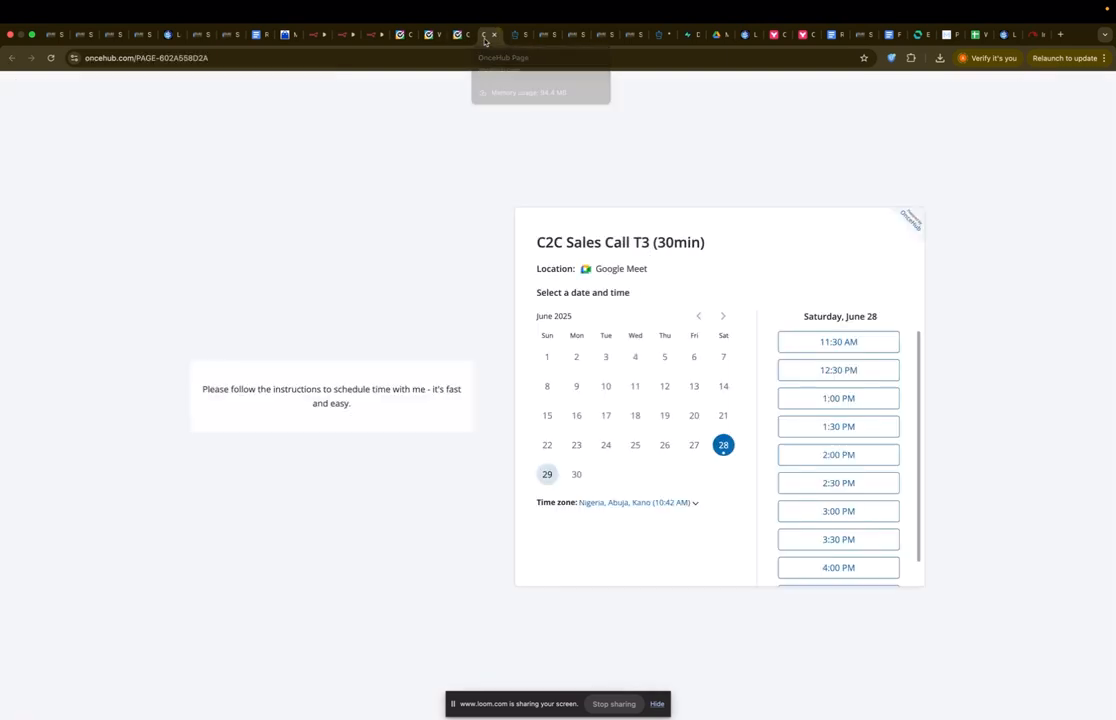
left_click(463, 55)
type("developers.oncehub.com")
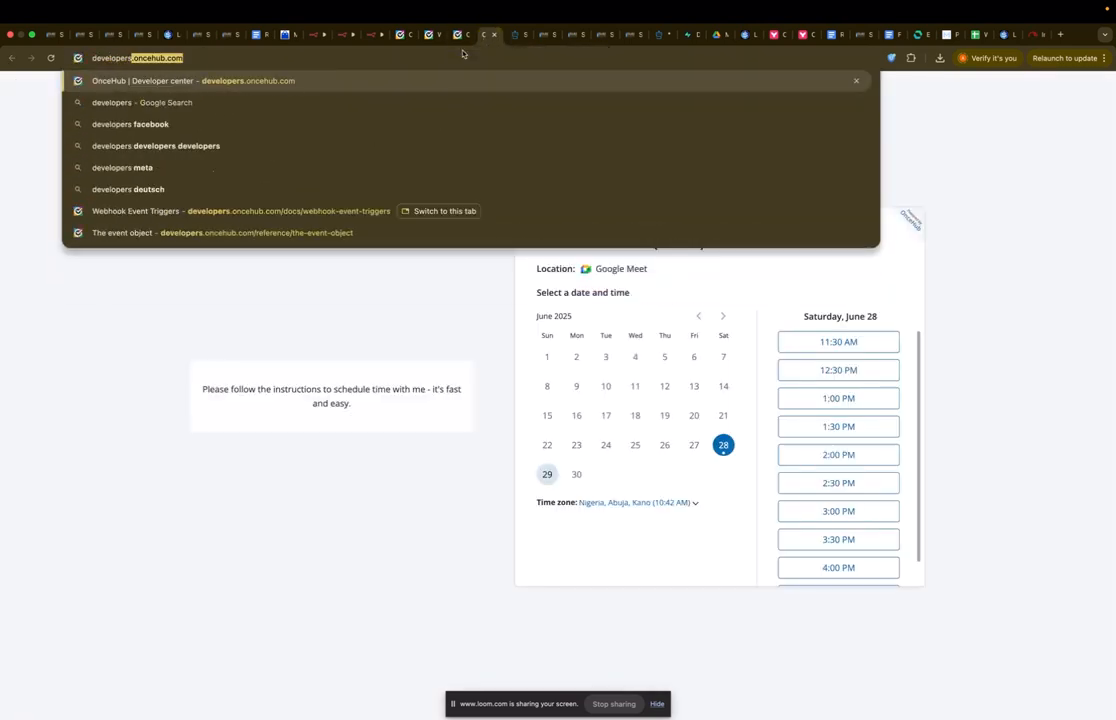
key("Return")
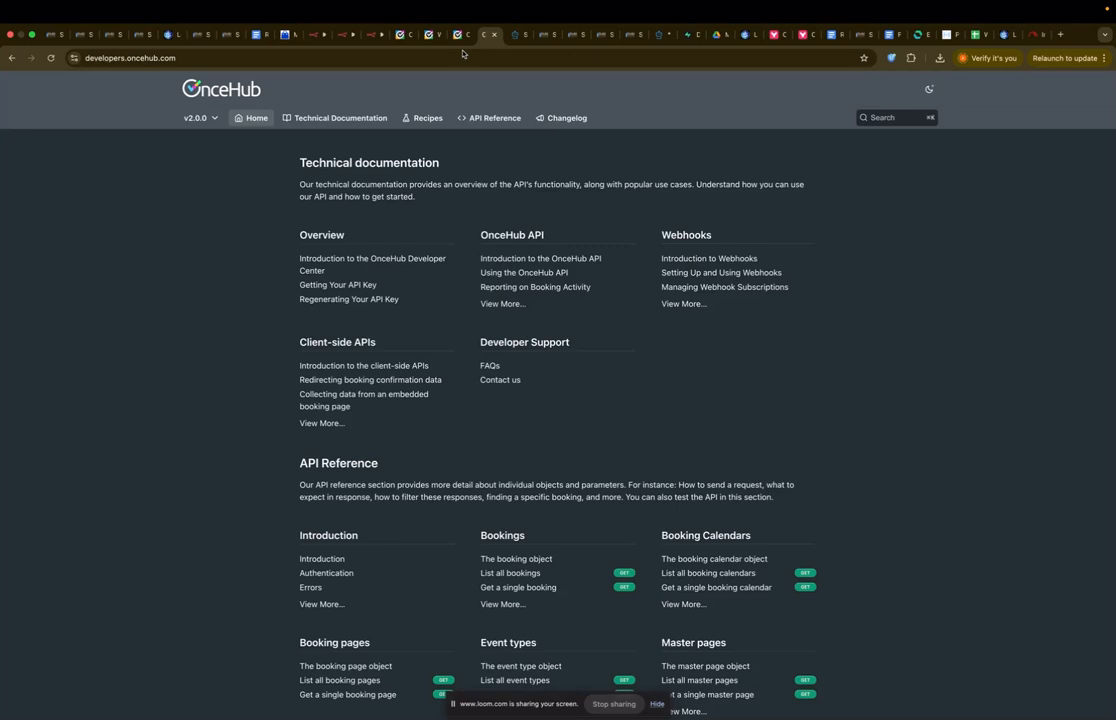
Step: Open the v2.0.0 API Reference and its 'Create a webhook' page
left_click(490, 118)
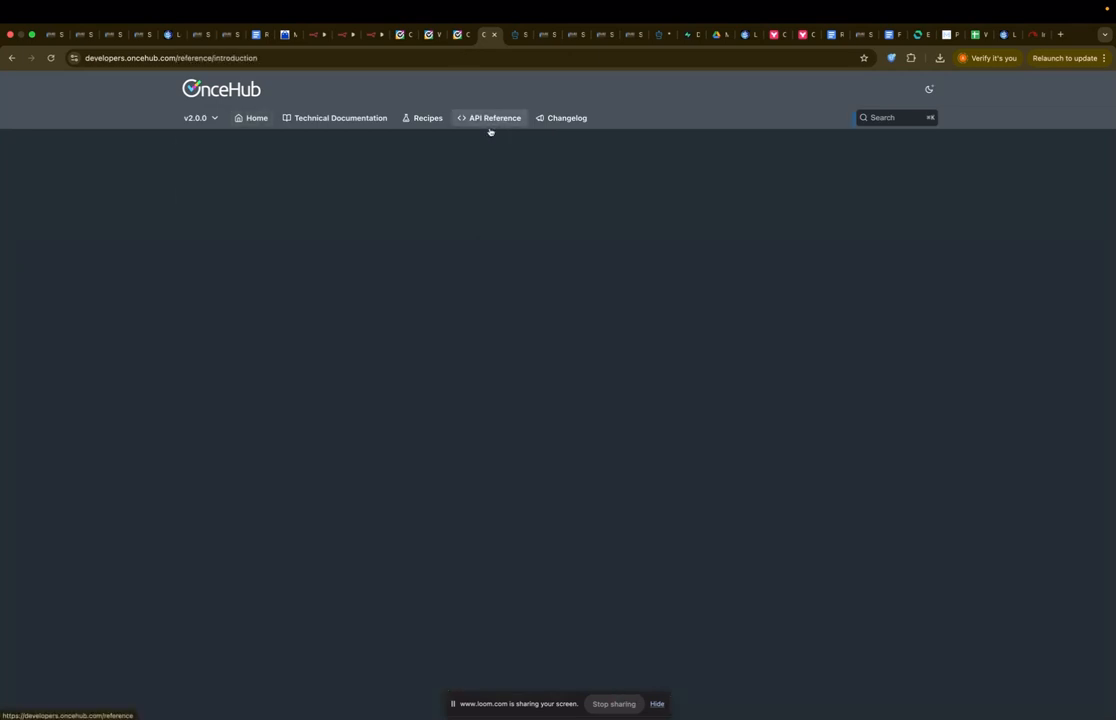
left_click(196, 118)
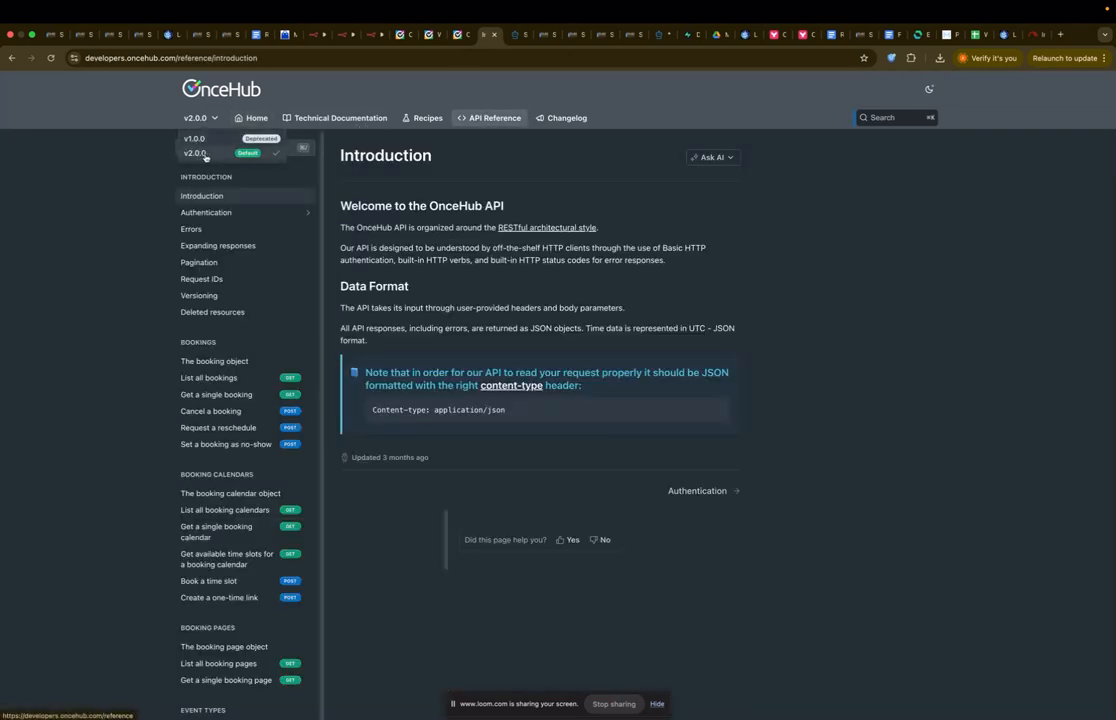
left_click(215, 155)
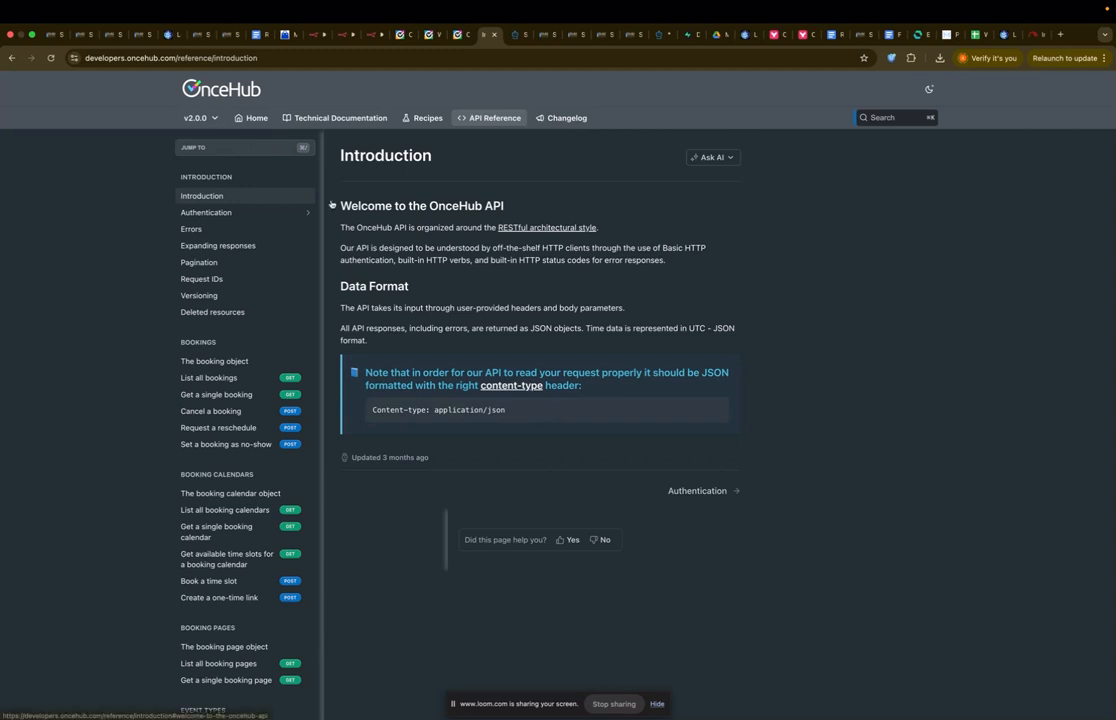
scroll(238, 435, "down", 15)
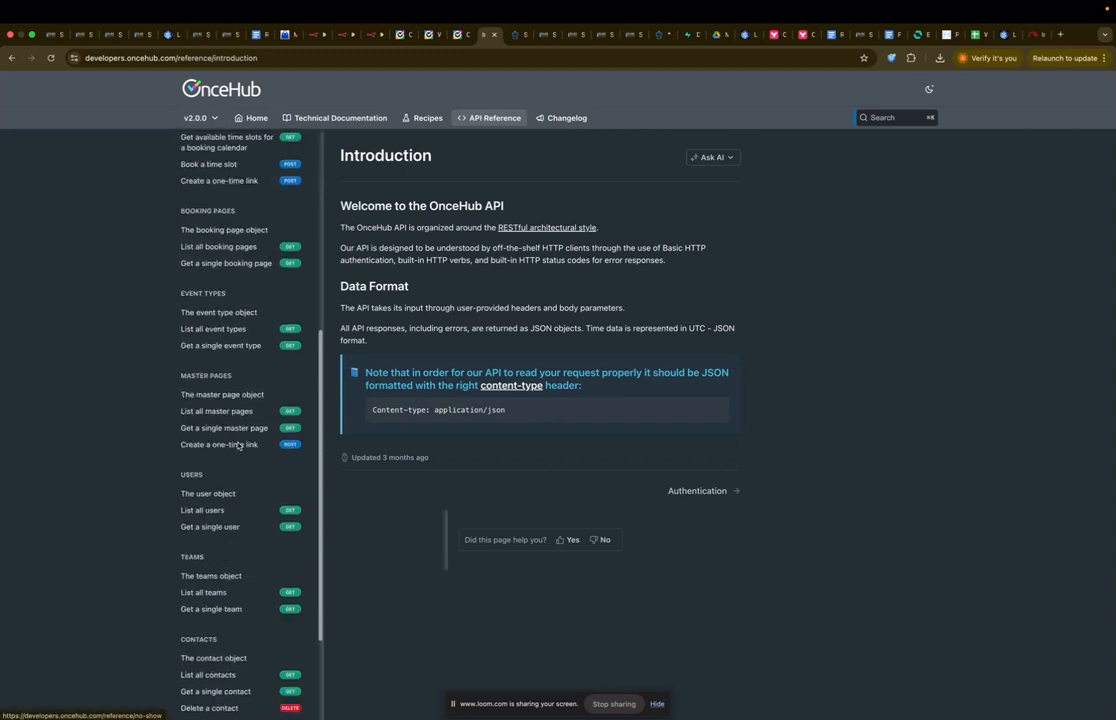
scroll(238, 446, "down", 2)
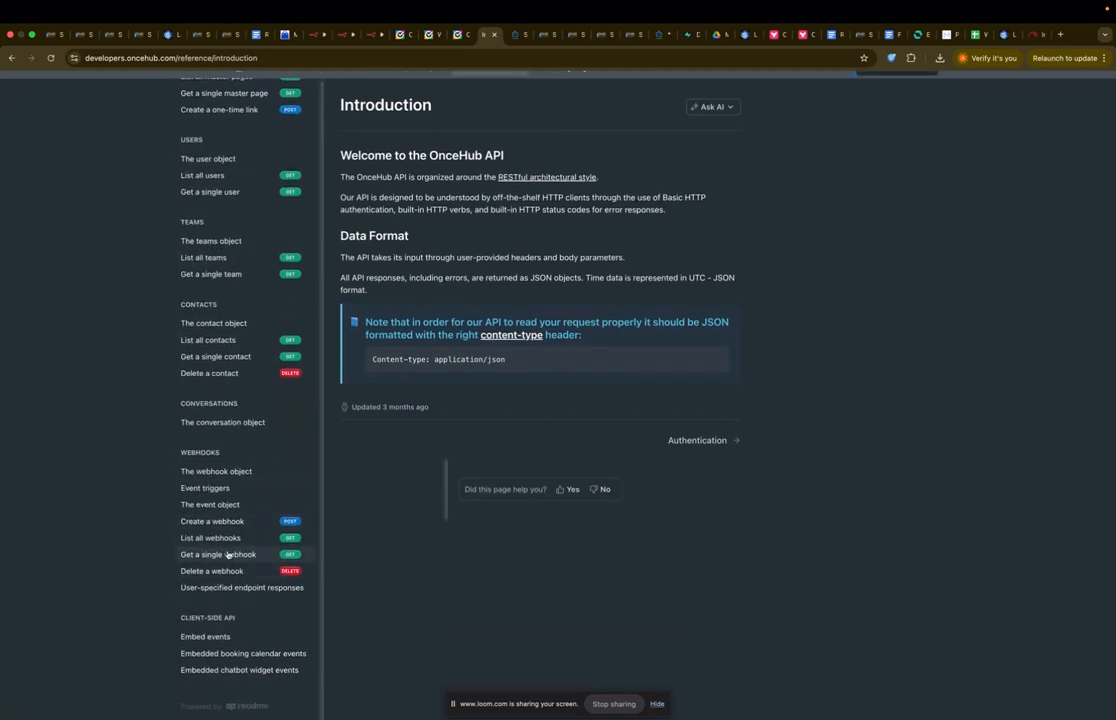
left_click(236, 521)
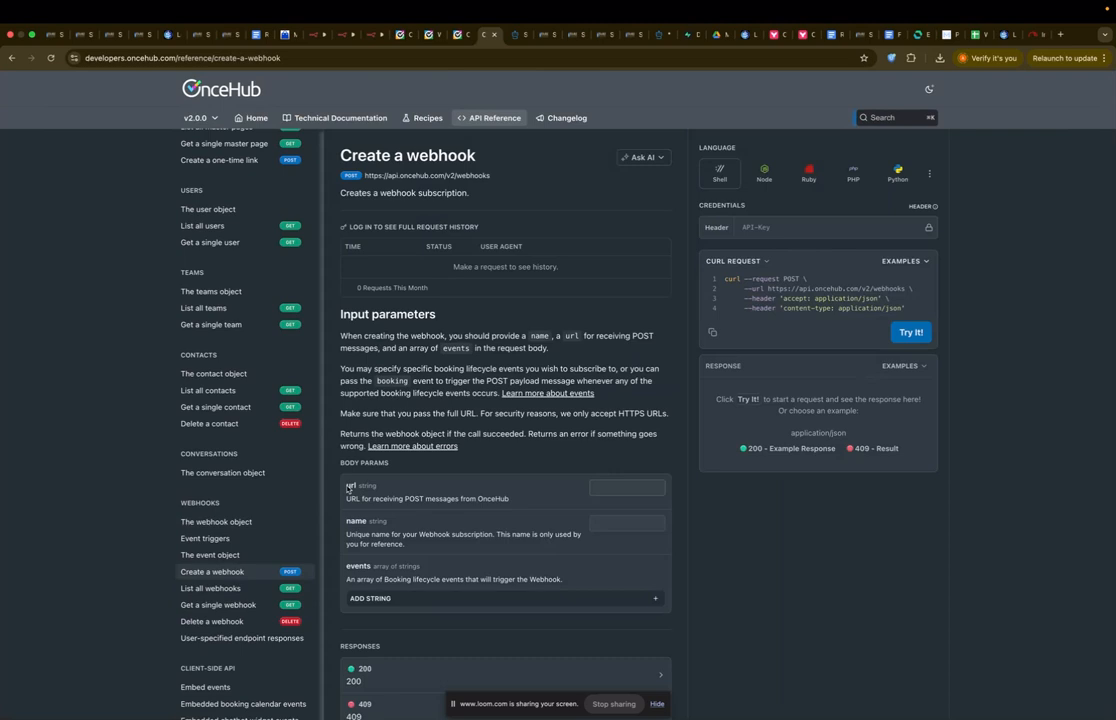
Step: Paste the OnceHub API key into Credentials and the n8n production URL into url
left_click(820, 226)
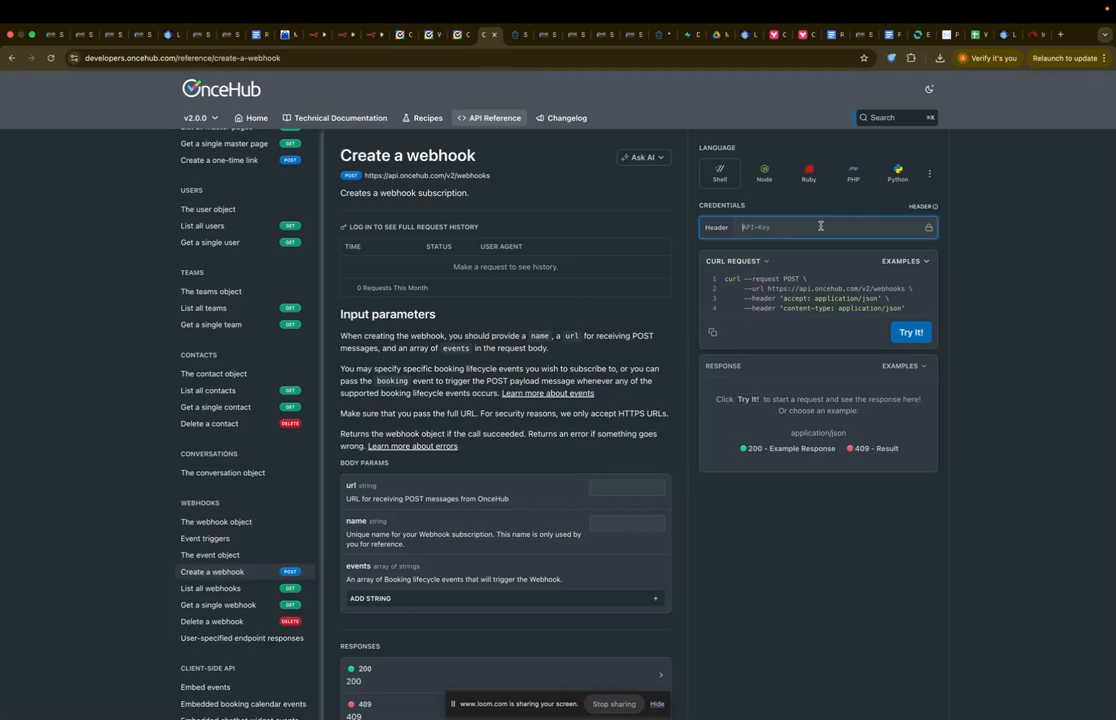
key("ctrl+v")
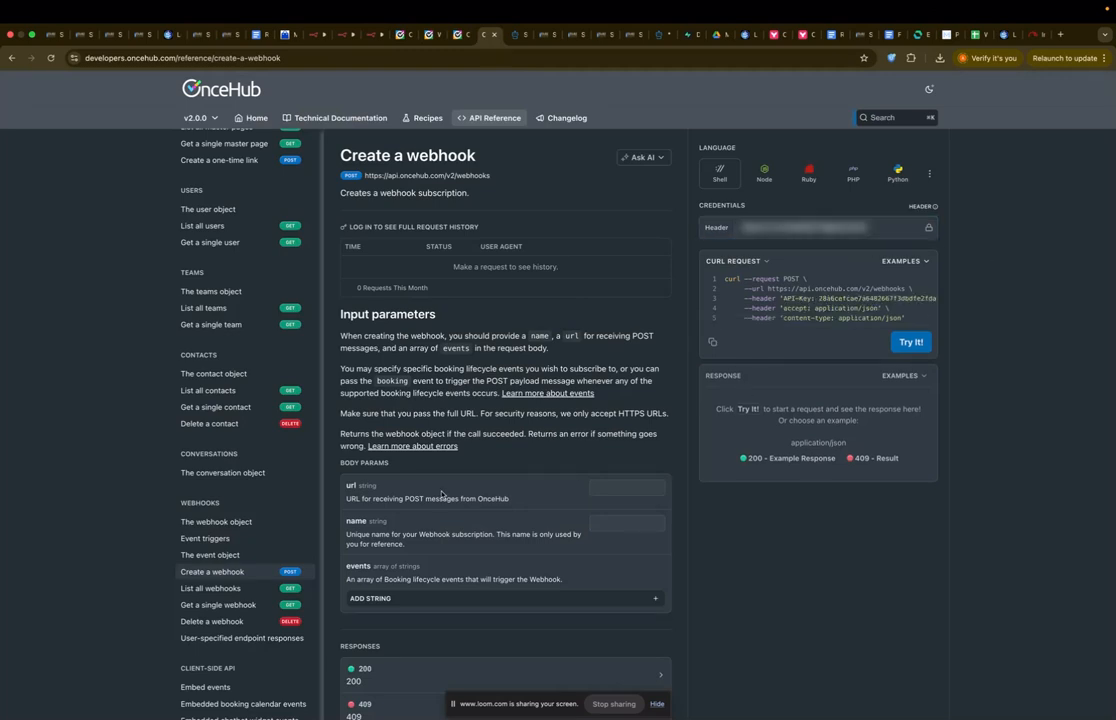
left_click(614, 485)
left_click(372, 34)
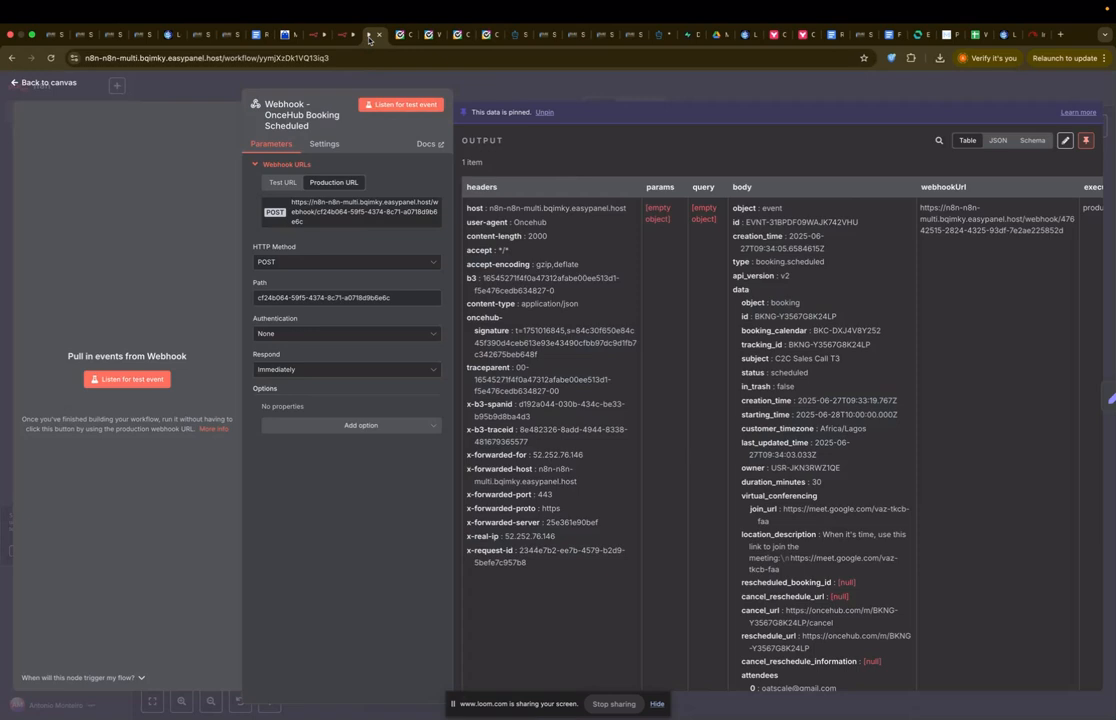
left_click(366, 214)
left_click(486, 34)
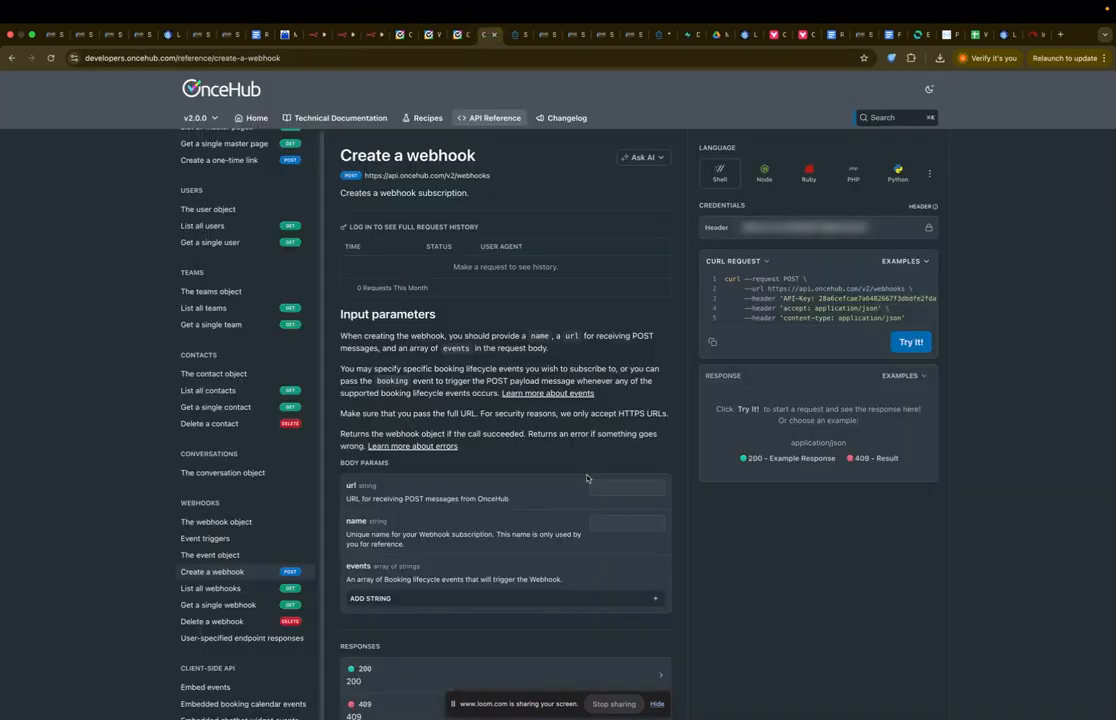
key("ctrl+v")
key("Tab")
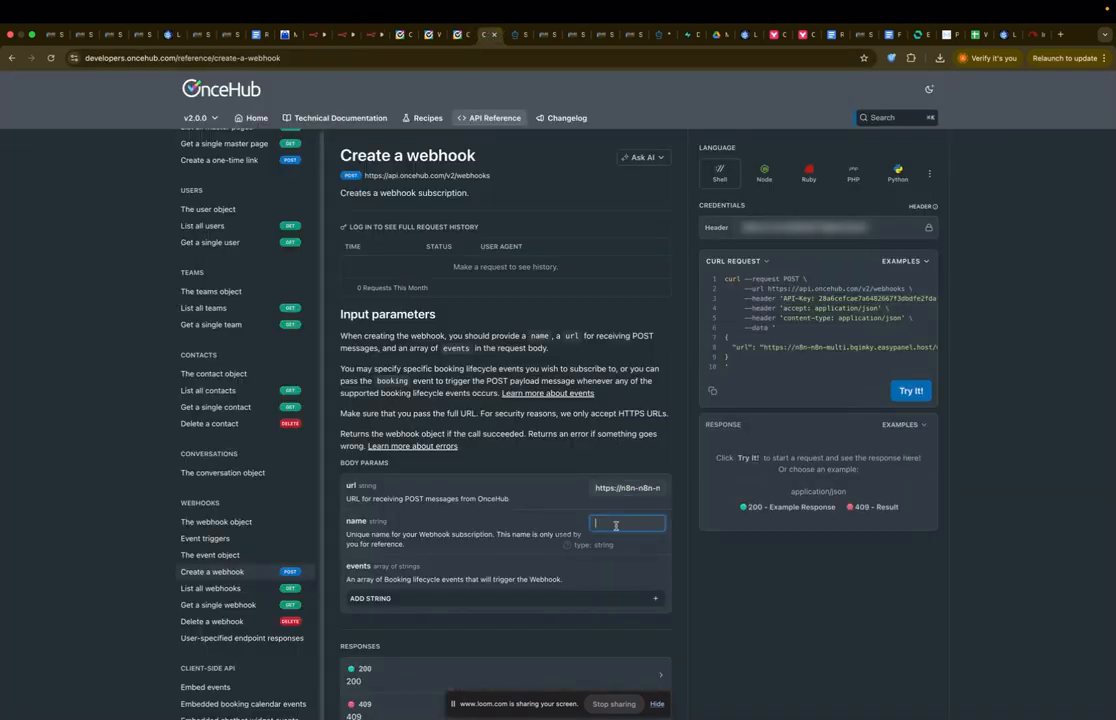
Step: Name the webhook 'OnceHub Call Booked To CRM | Production' and add an empty events entry
left_click(370, 34)
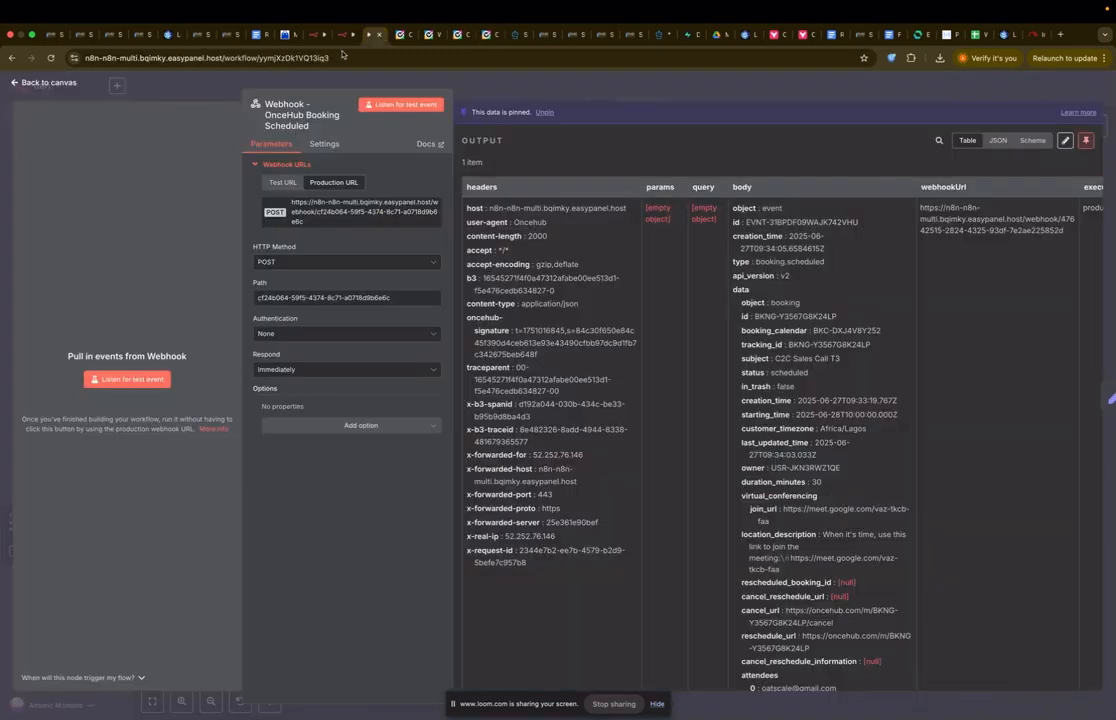
left_click(291, 84)
left_click(240, 88)
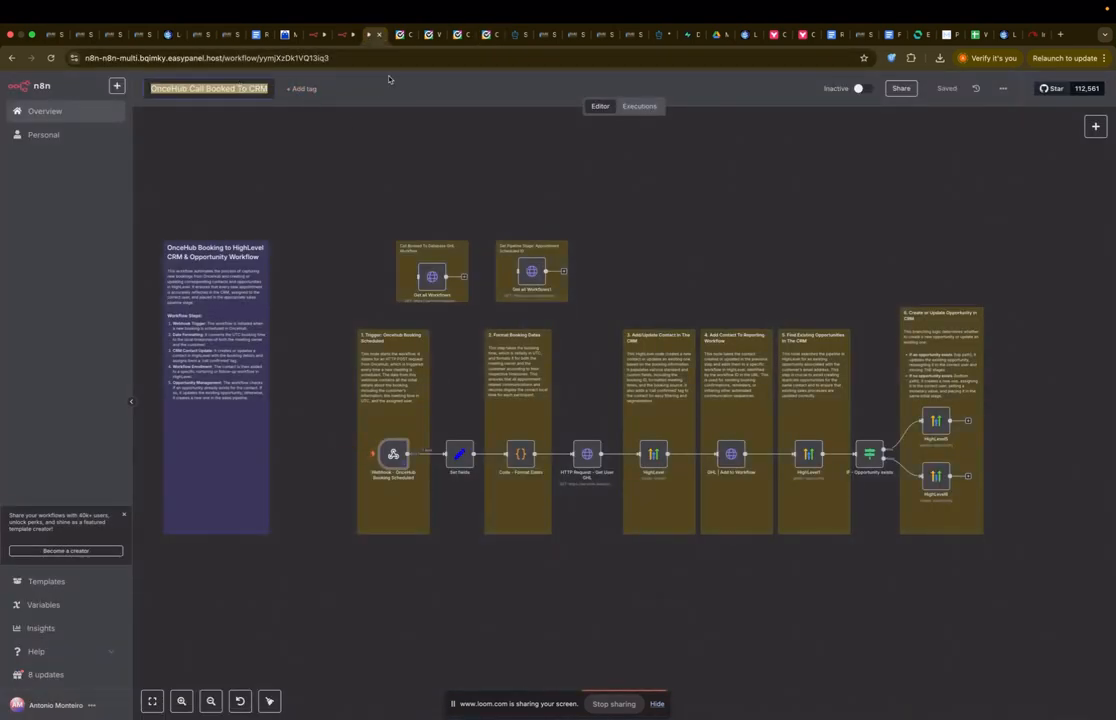
left_click(487, 34)
left_click(610, 523)
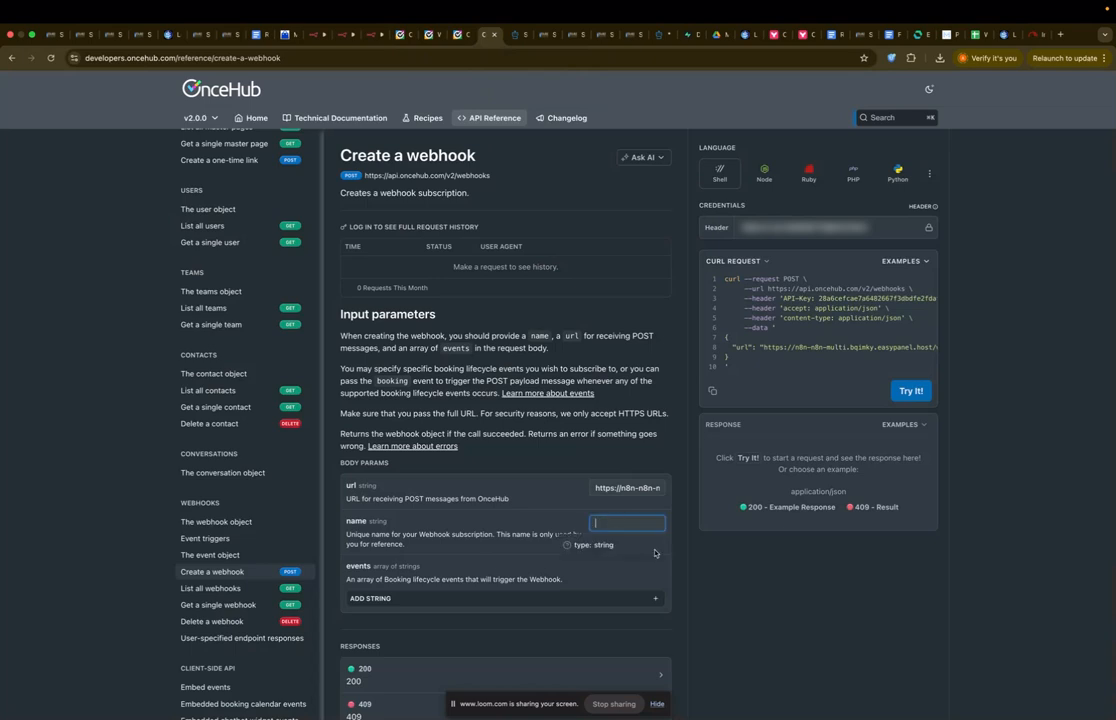
key("ctrl+v")
type("| Production")
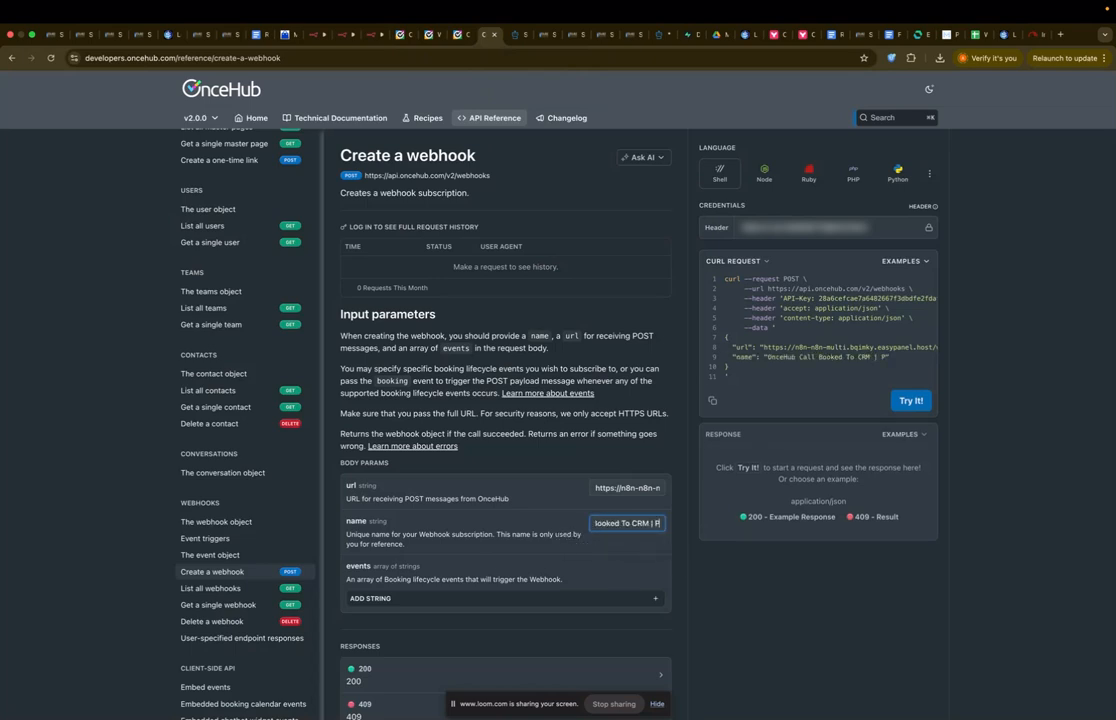
left_click(648, 598)
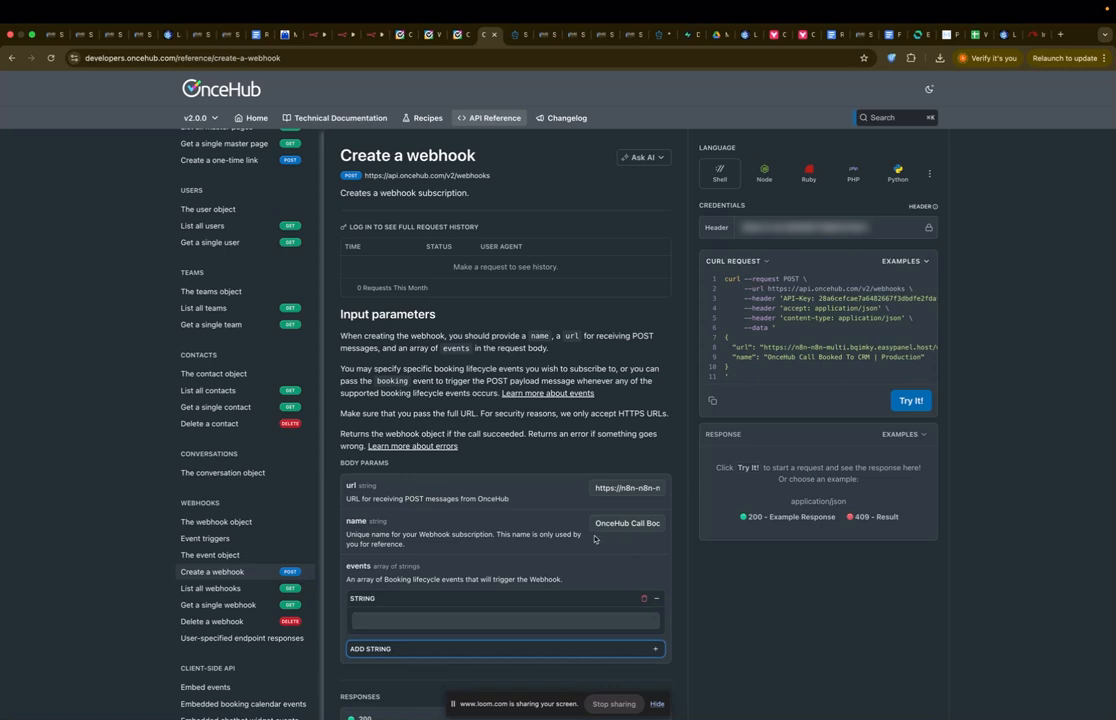
left_click(522, 620)
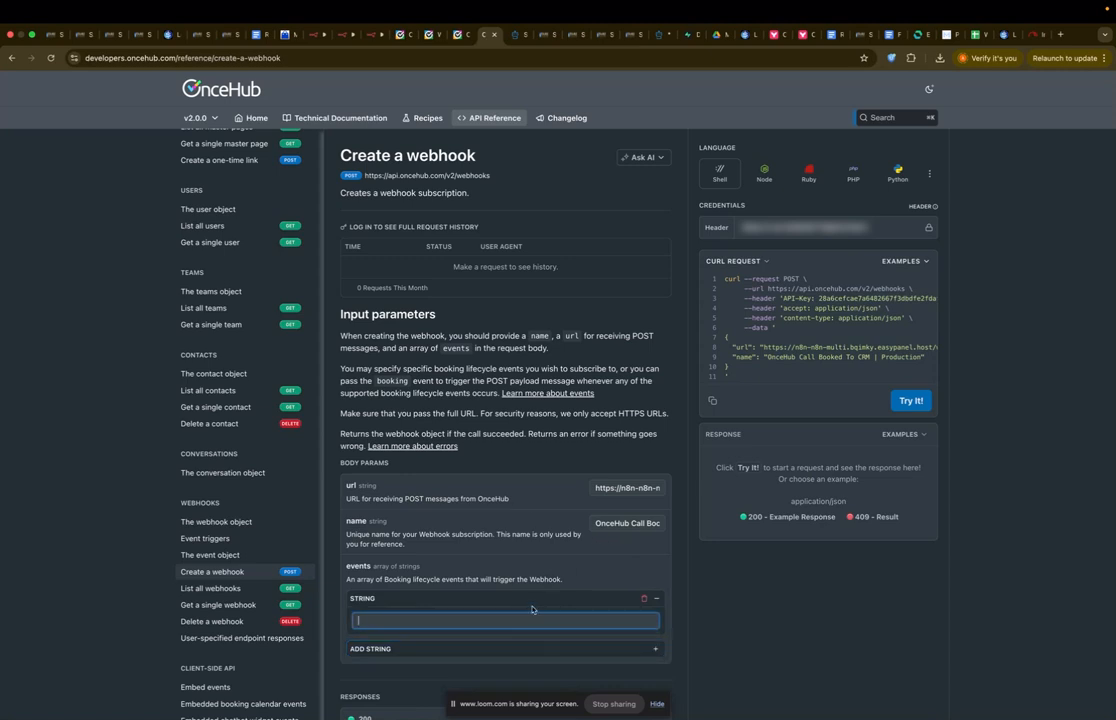
left_click(431, 34)
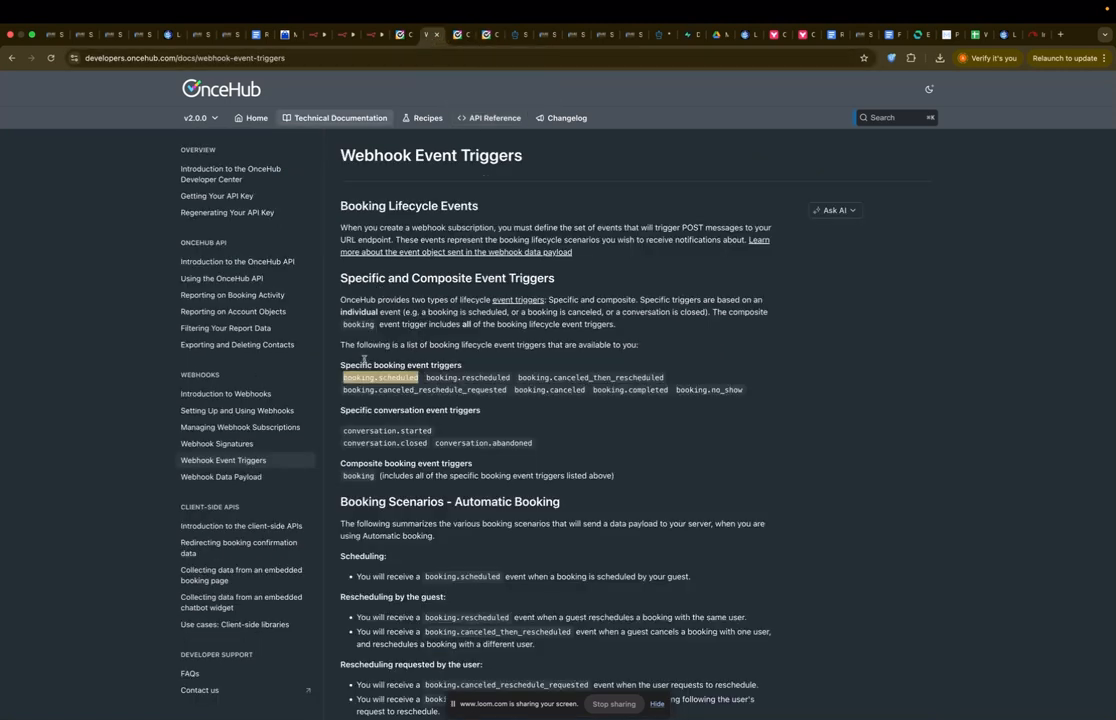
Step: Copy booking.scheduled from the triggers doc into the webhook's events entry
left_click(344, 377)
left_click_drag(344, 377, 418, 378)
left_click(488, 34)
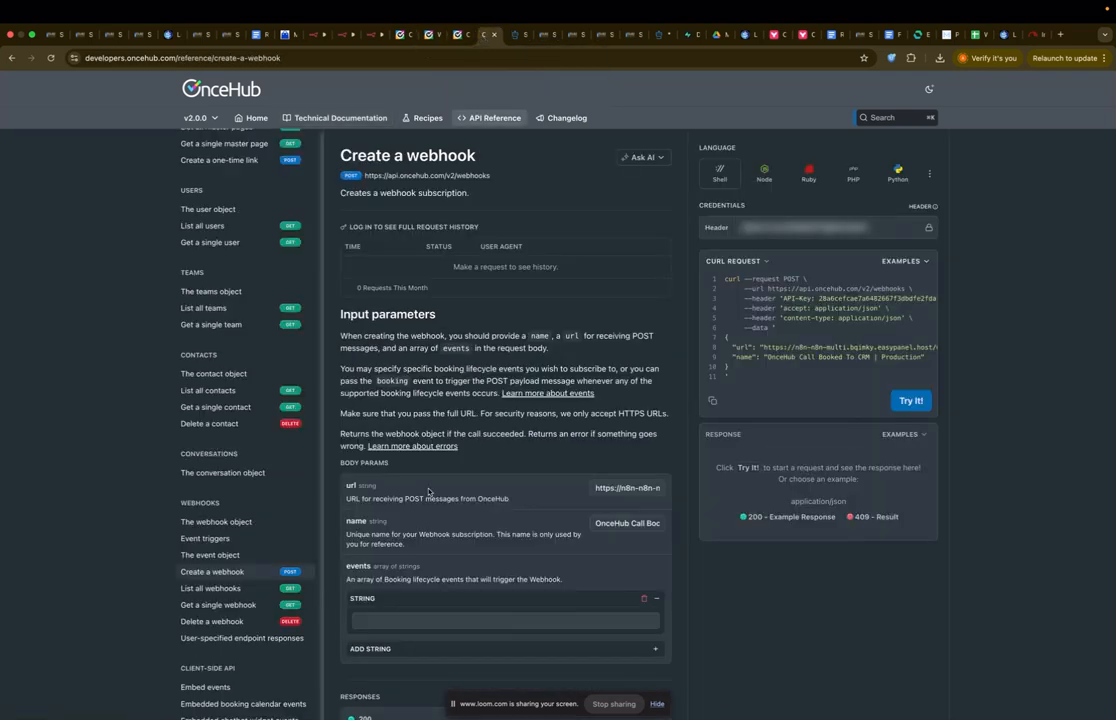
left_click(440, 621)
key("super+v")
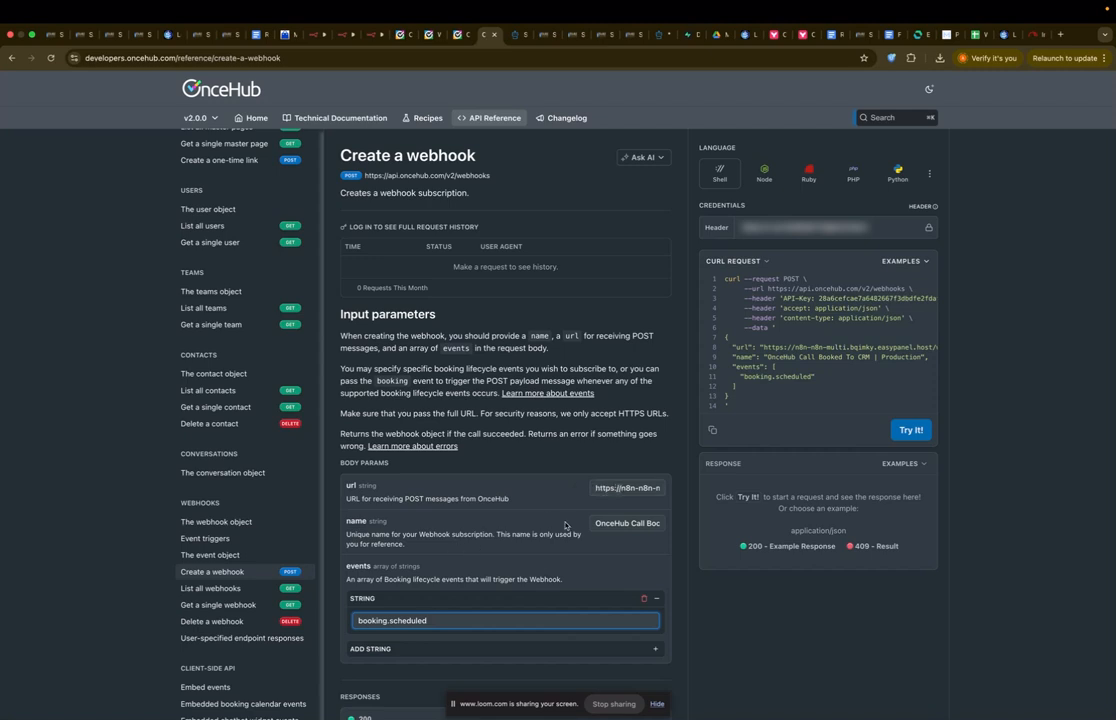
Step: Send the Create a webhook request with Try It! to get a 200 response
left_click(617, 524)
scroll(627, 502, "down", 1)
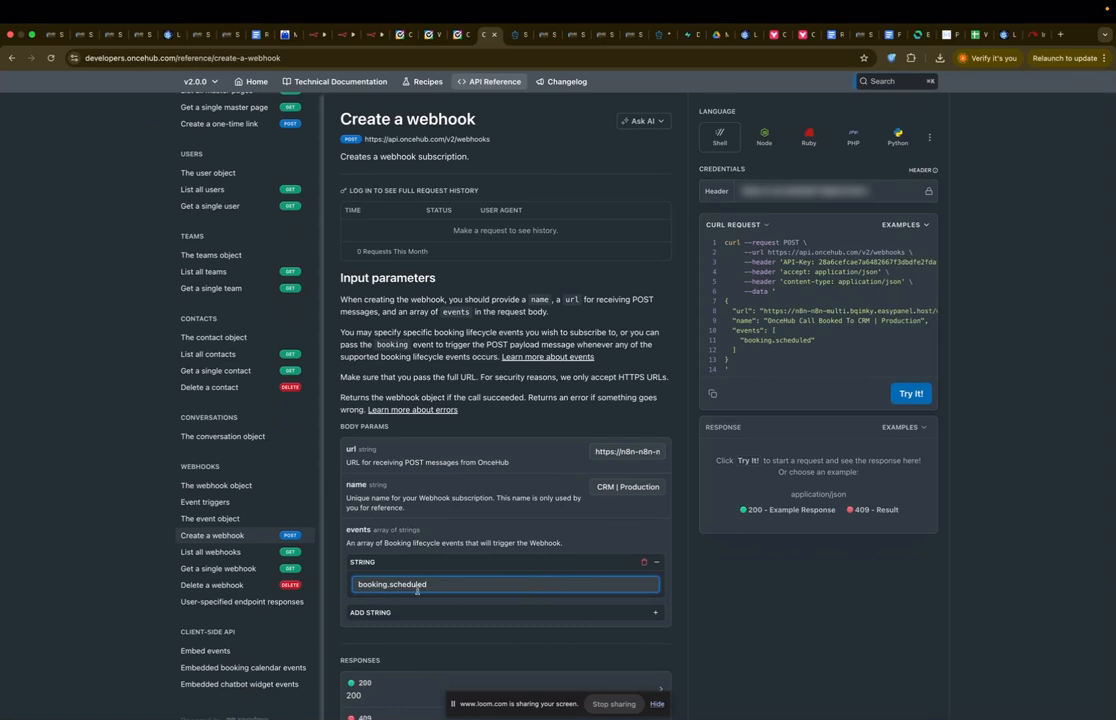
left_click(910, 393)
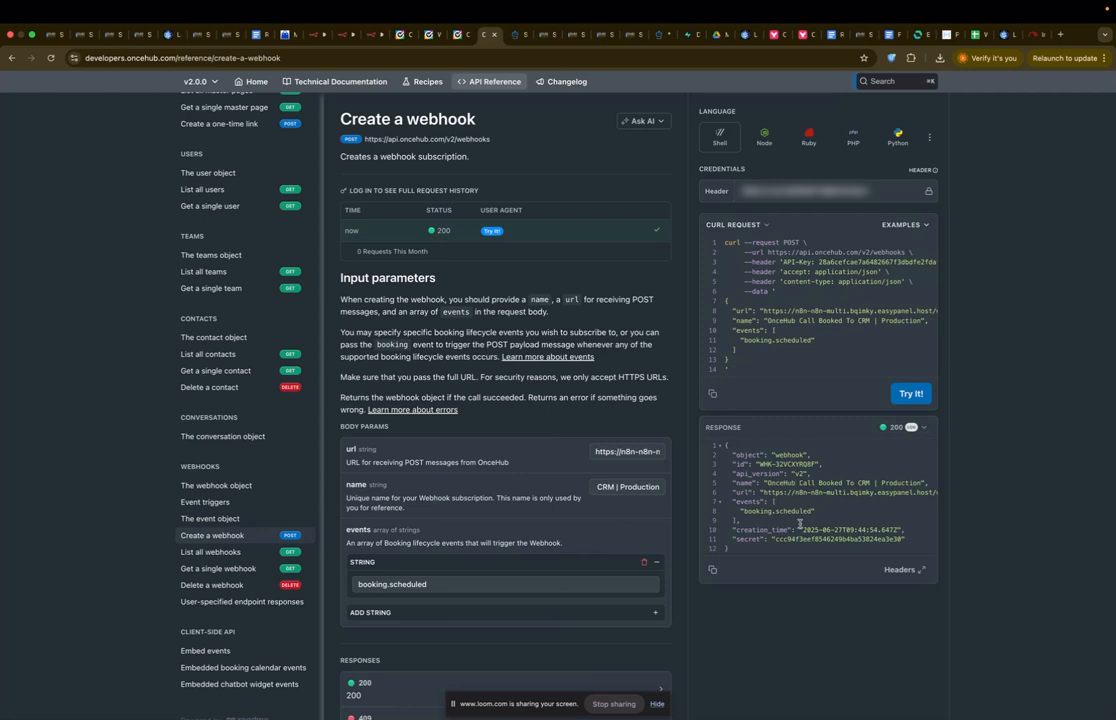
left_click(457, 41)
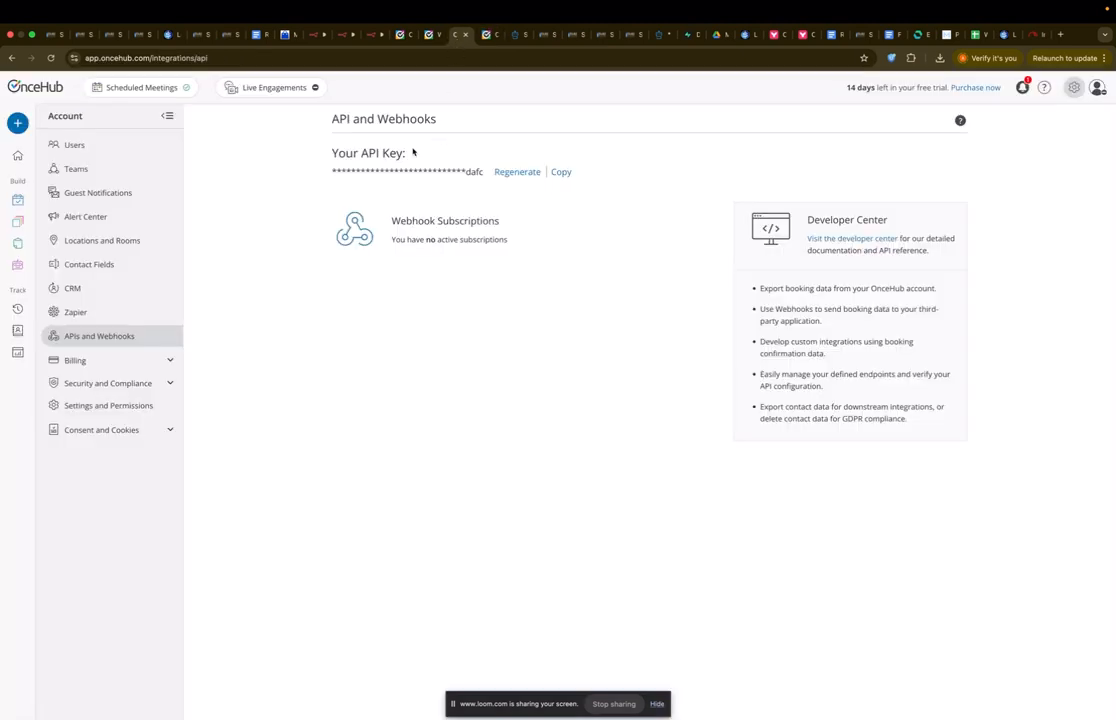
Step: Reload API and Webhooks to list the 'OnceHub Call Booked To CRM | Production' subscription
left_click(50, 58)
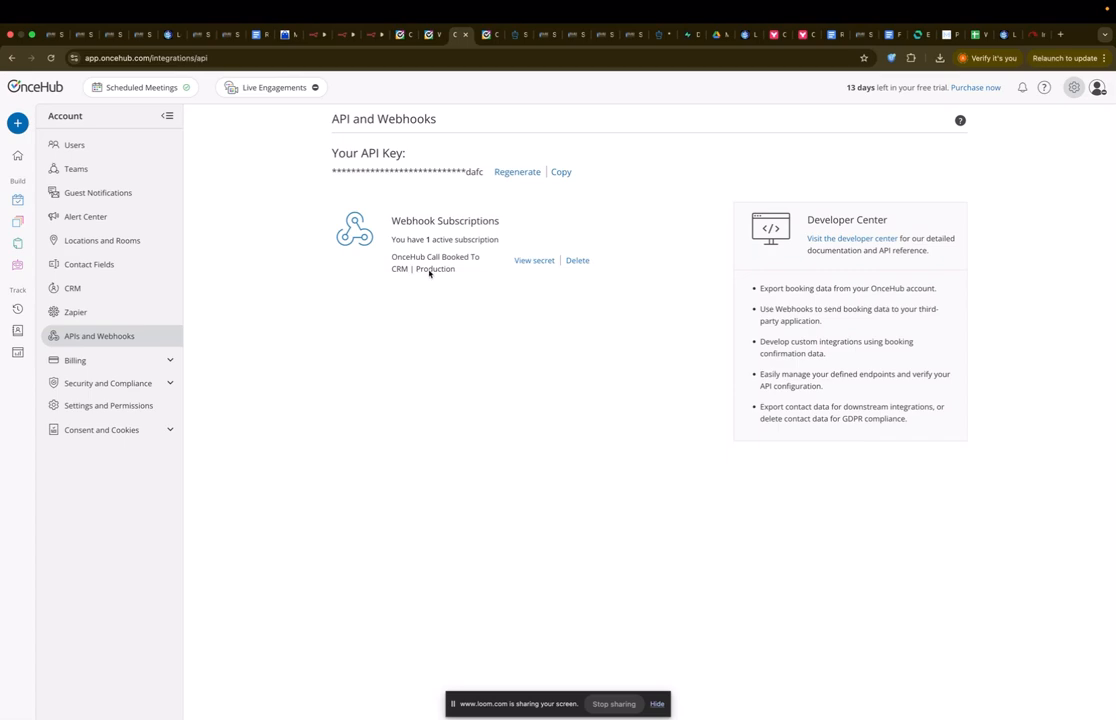
Step: Replace the request url with the n8n test webhook URL and select 'Production' in the name
left_click(369, 40)
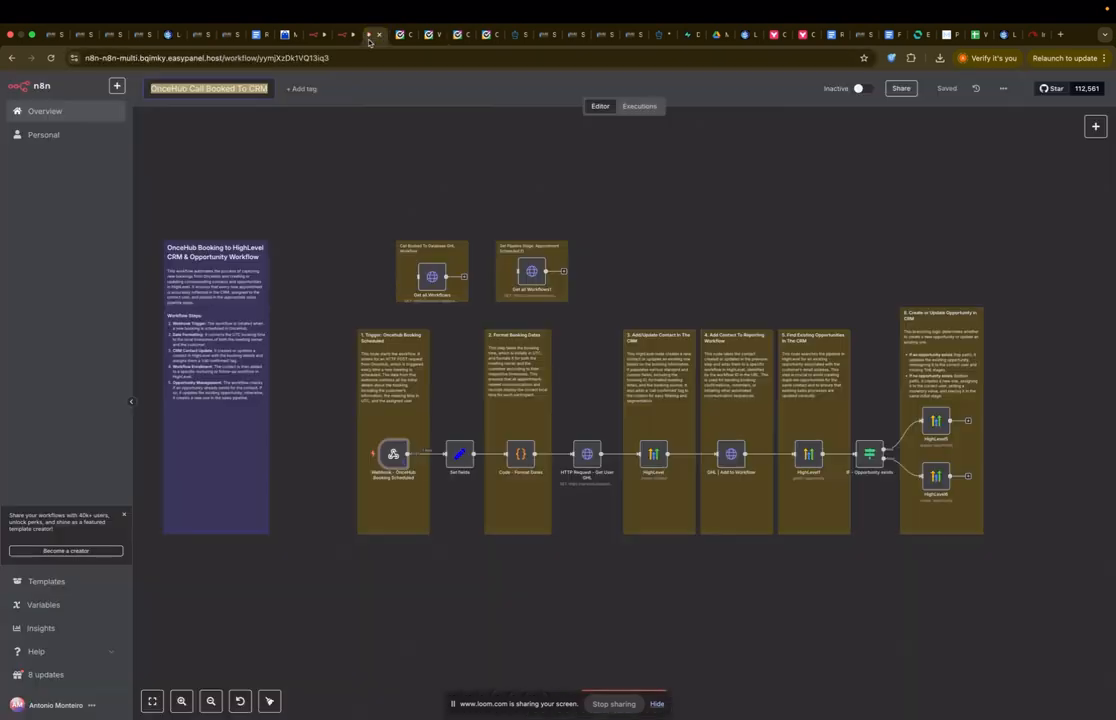
double_click(393, 453)
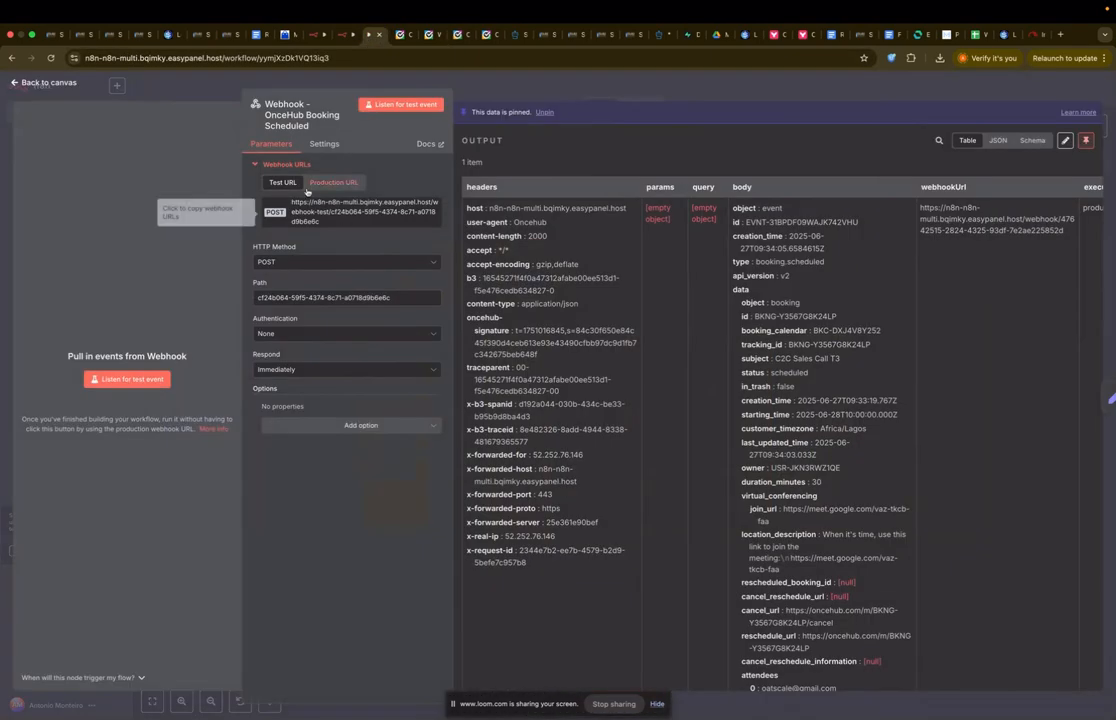
left_click(340, 212)
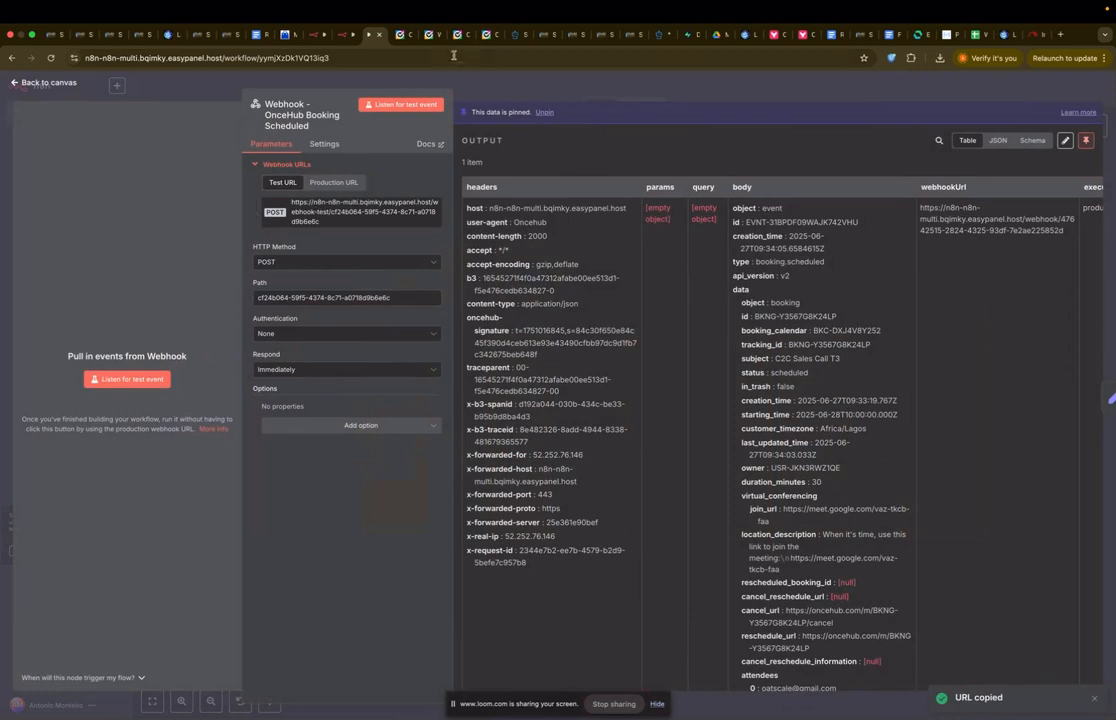
left_click(486, 40)
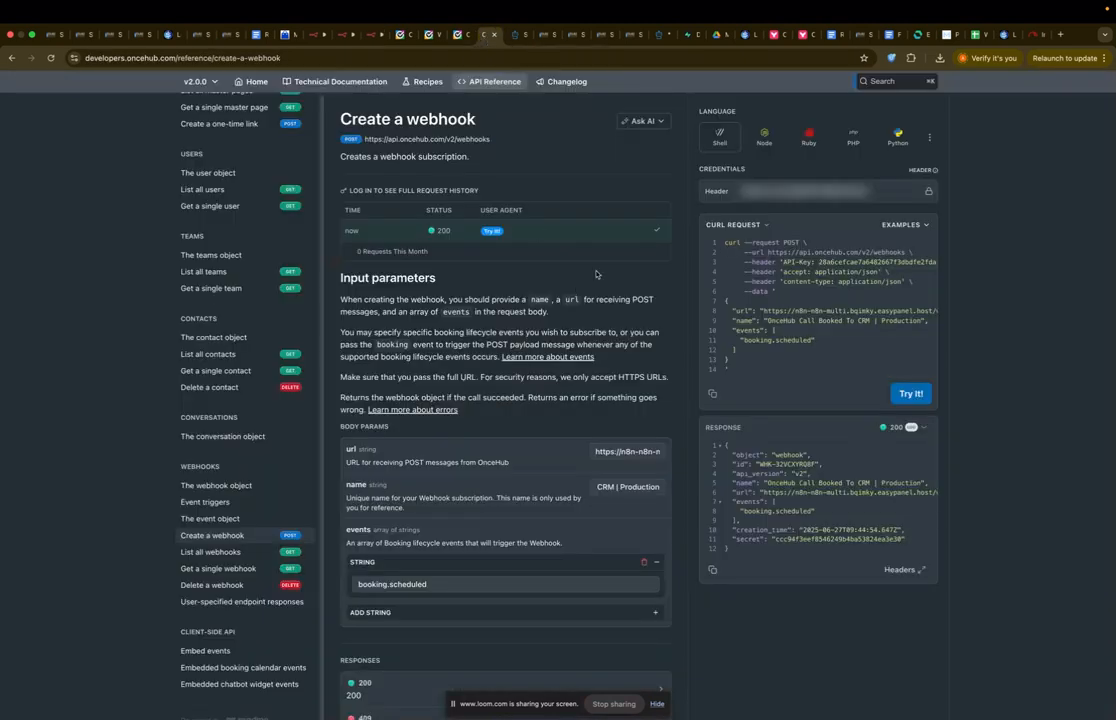
left_click(626, 451)
key("ctrl+a")
key("BackSpace")
key("super+v")
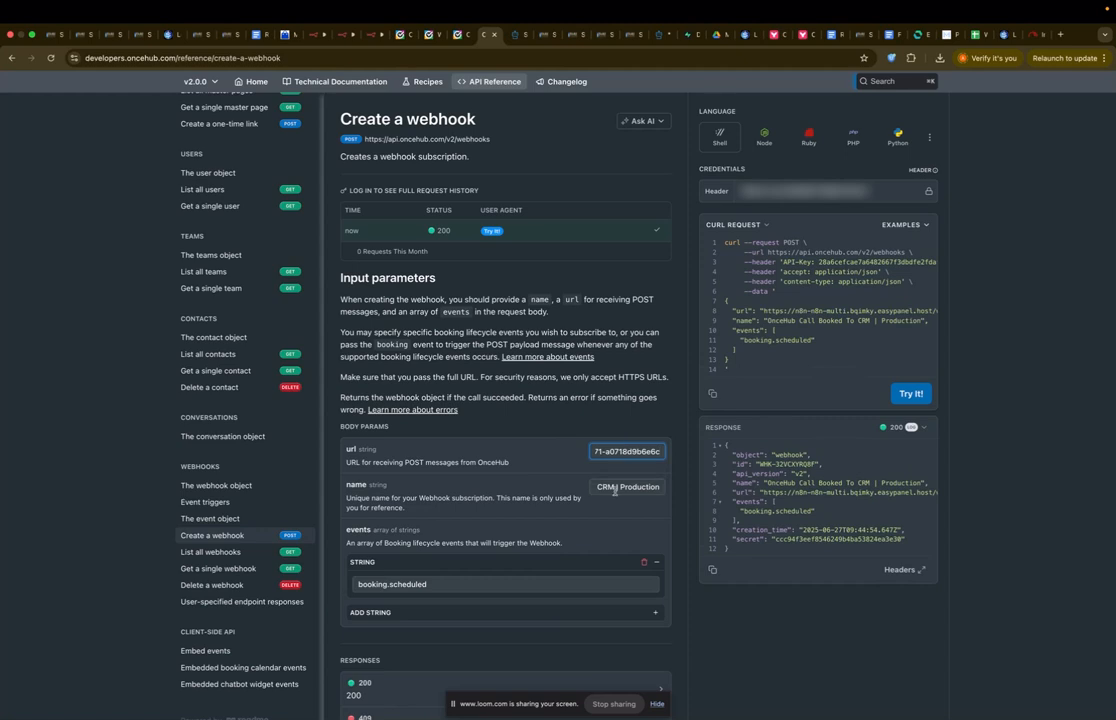
double_click(634, 487)
Step: Rename the webhook to 'OnceHub Call Booked To CRM | Test' and create it
type("Test")
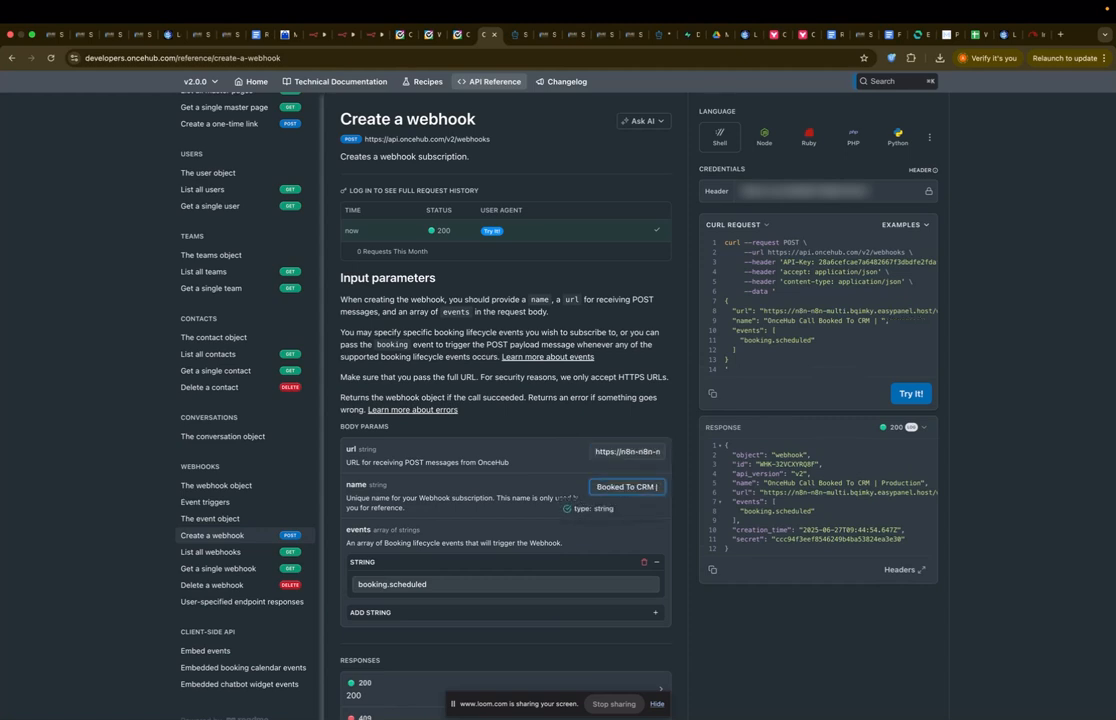
left_click(565, 497)
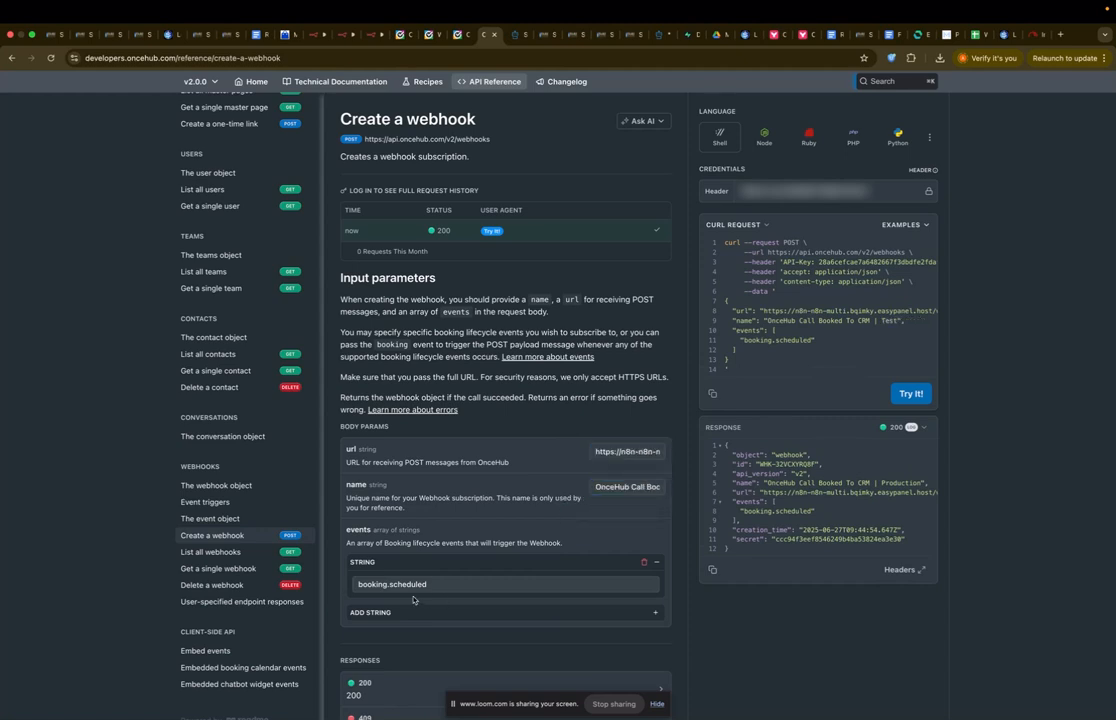
left_click(911, 393)
Step: Reload API and Webhooks to confirm both subscriptions, then open Booking Calendars
left_click(458, 34)
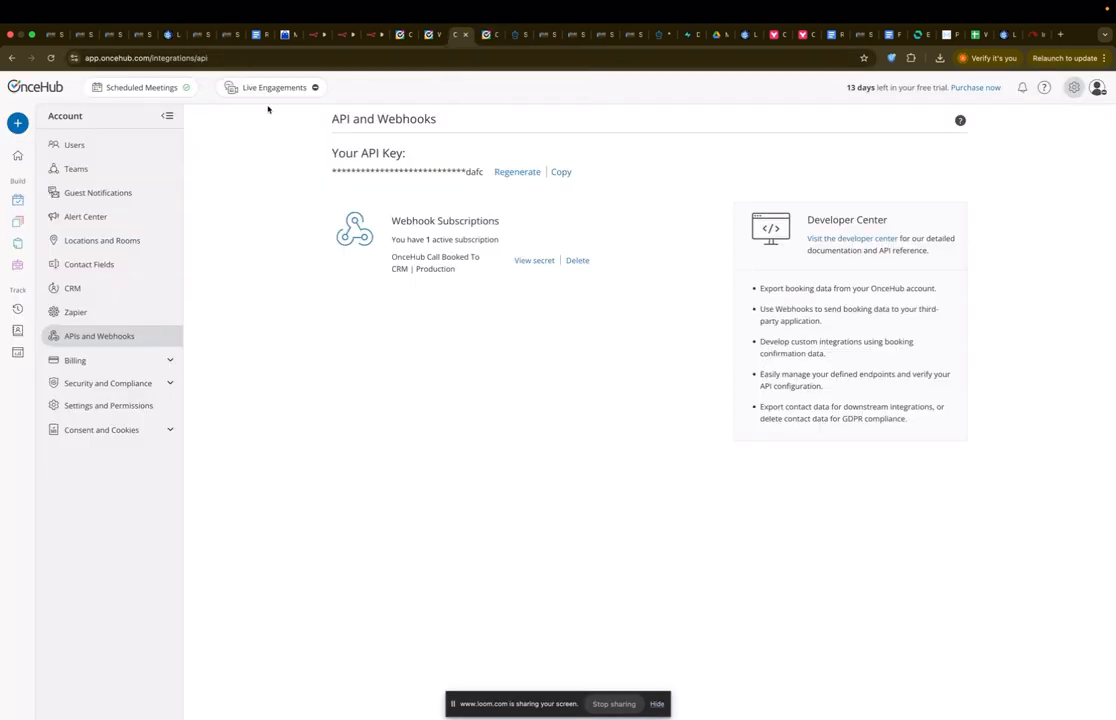
left_click(50, 57)
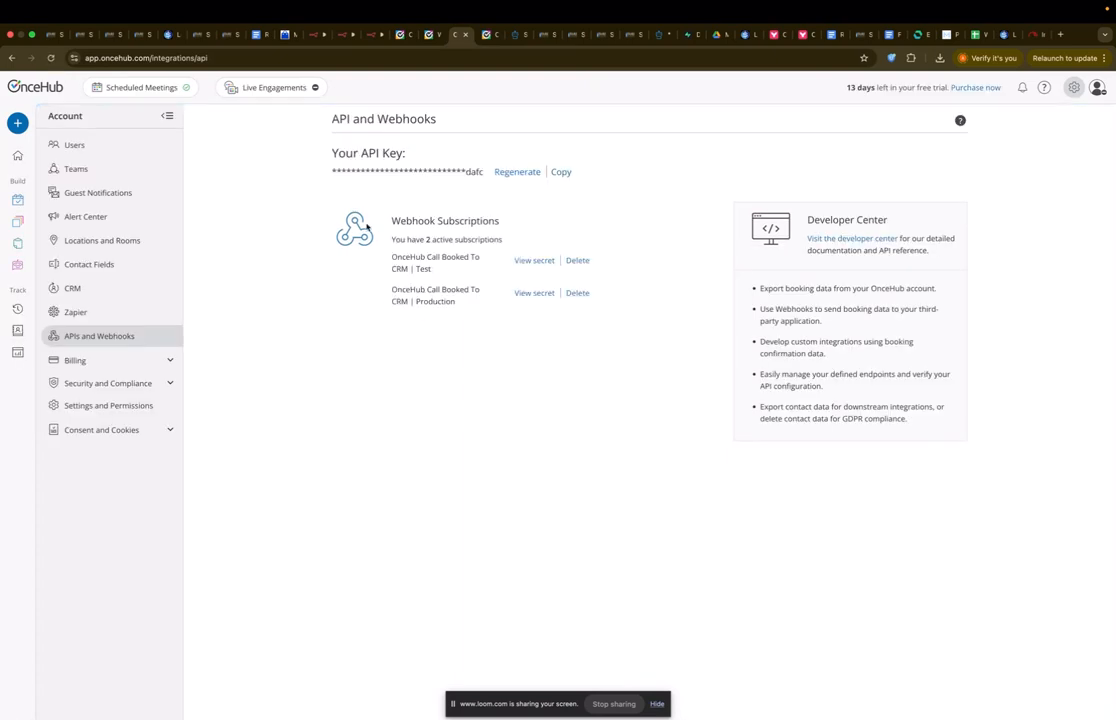
left_click(18, 201)
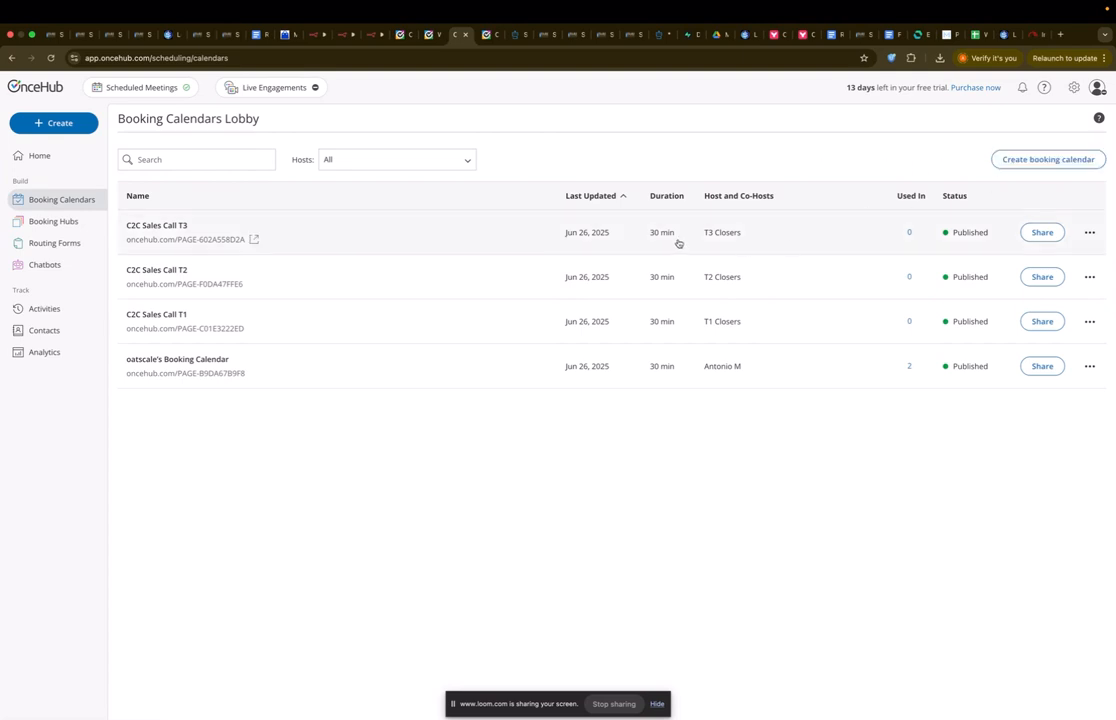
Step: Add a Phone question above SMS notifications on the C2C Sales Call T1 booking form
left_click(1089, 321)
left_click(1059, 347)
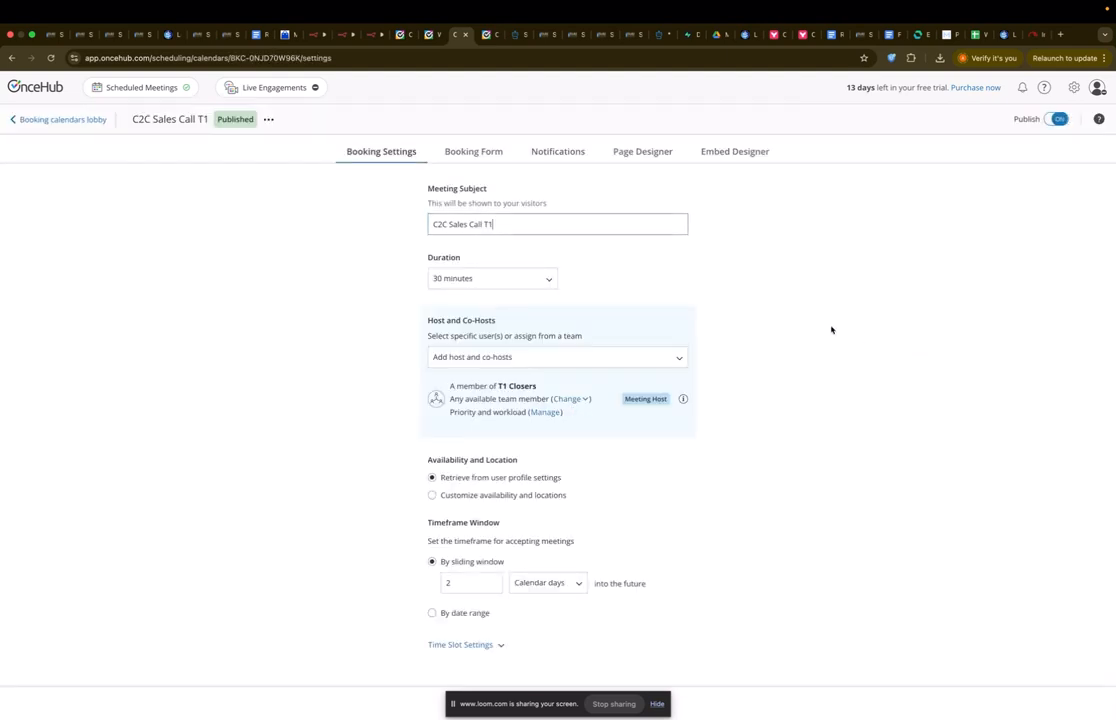
left_click(462, 155)
scroll(370, 590, "down", 1)
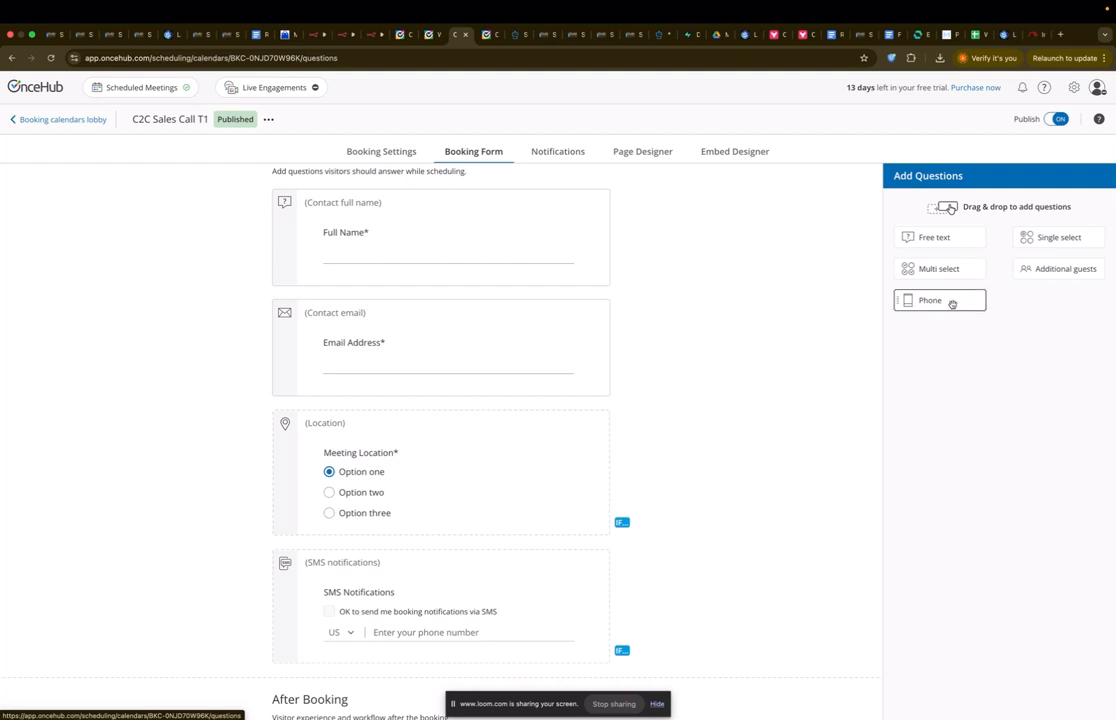
left_click_drag(949, 302, 596, 590)
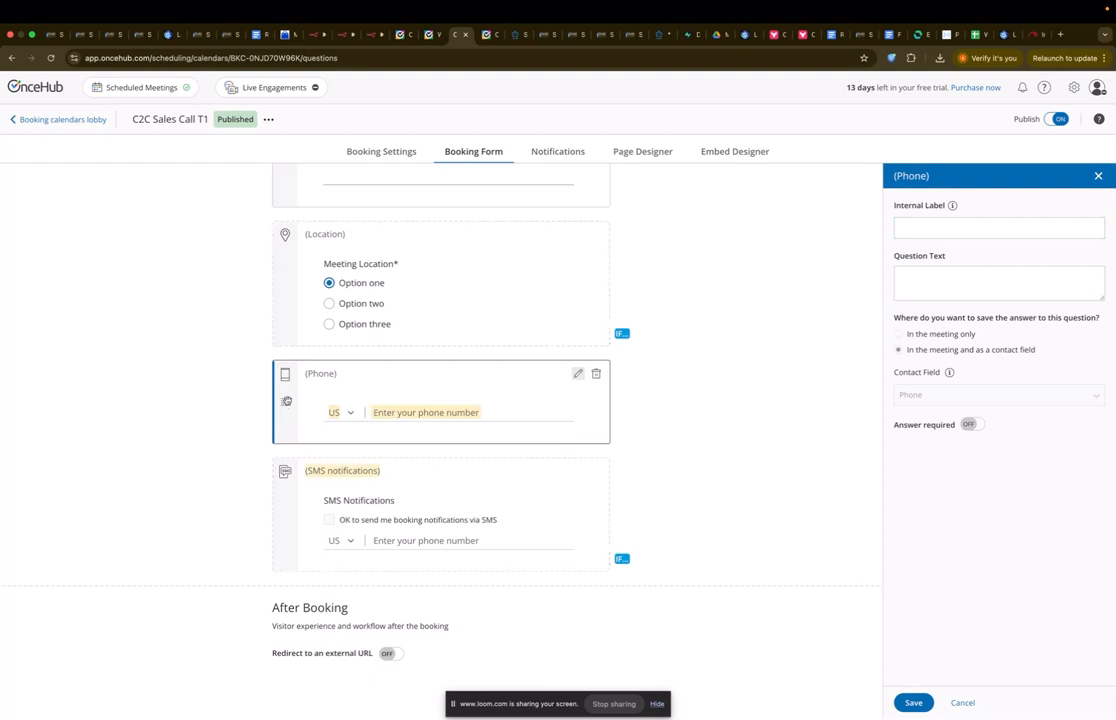
scroll(295, 380, "up", 1)
scroll(295, 380, "down", 1)
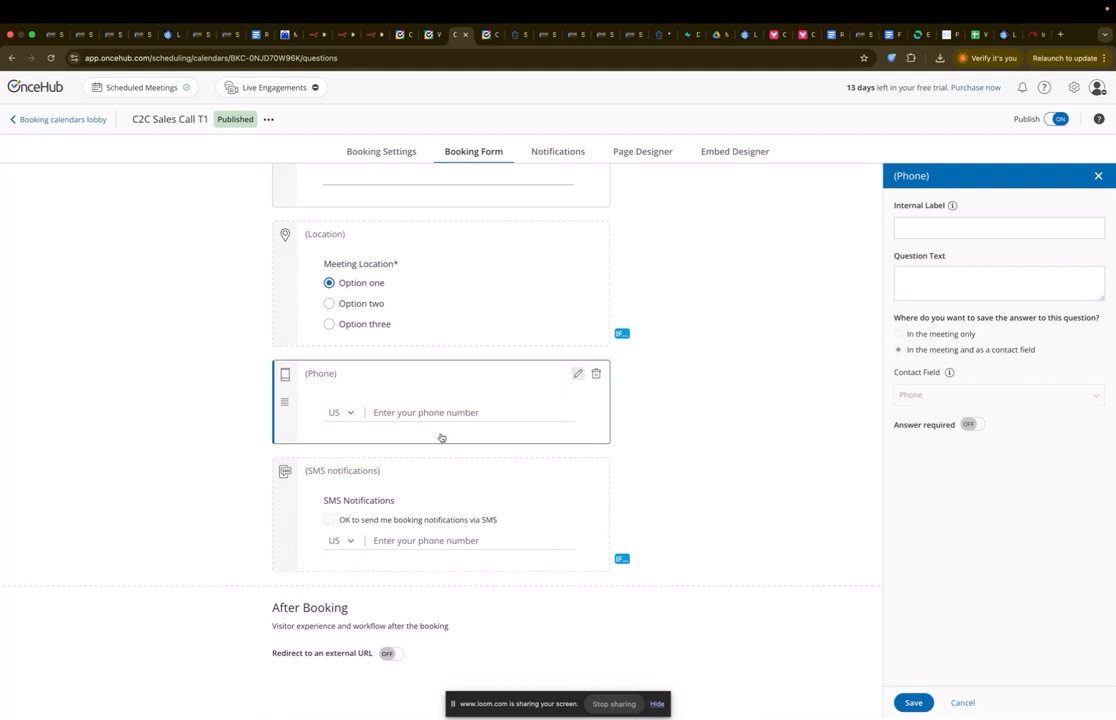
left_click(368, 474)
left_click(694, 431)
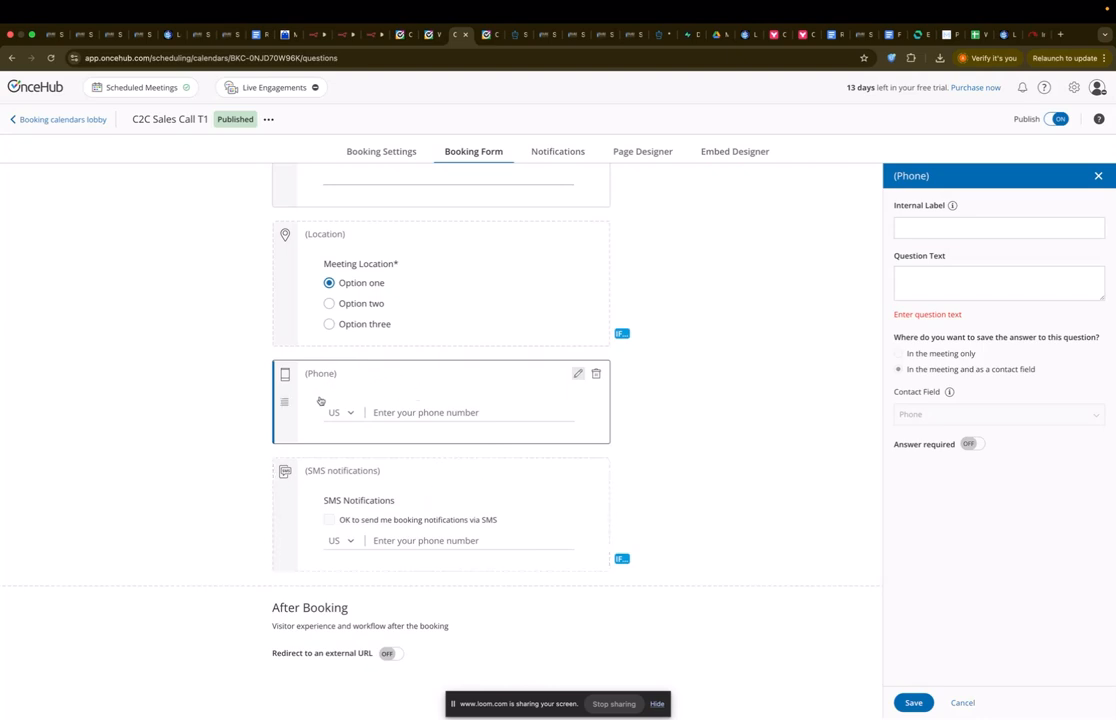
Step: Label it 'Phone', ask 'Enter your phone number', make it required, save, and open Page Designer
left_click(951, 226)
type("Phone")
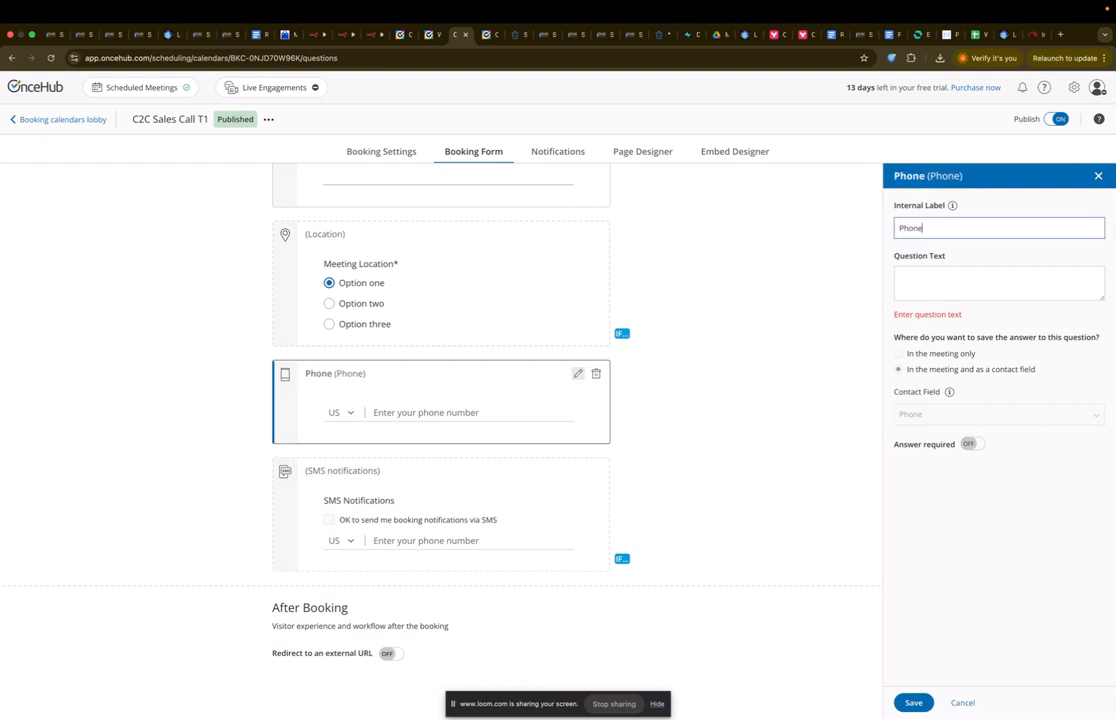
left_click(989, 286)
left_click(969, 450)
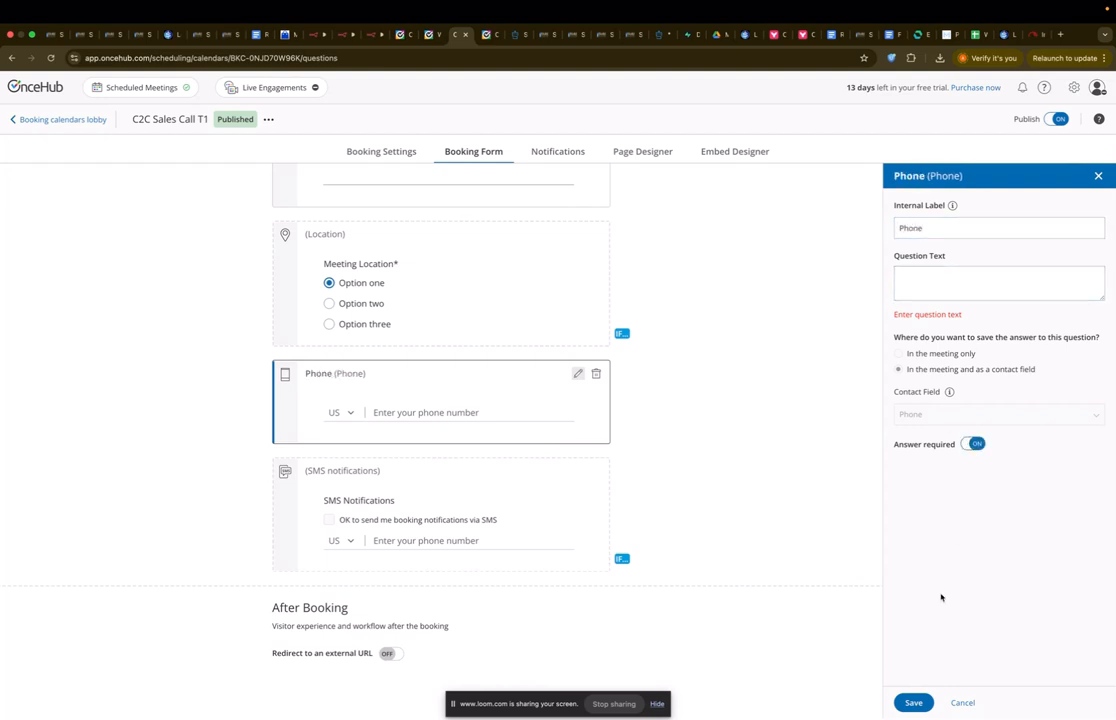
left_click(934, 280)
type("Enter your phone number")
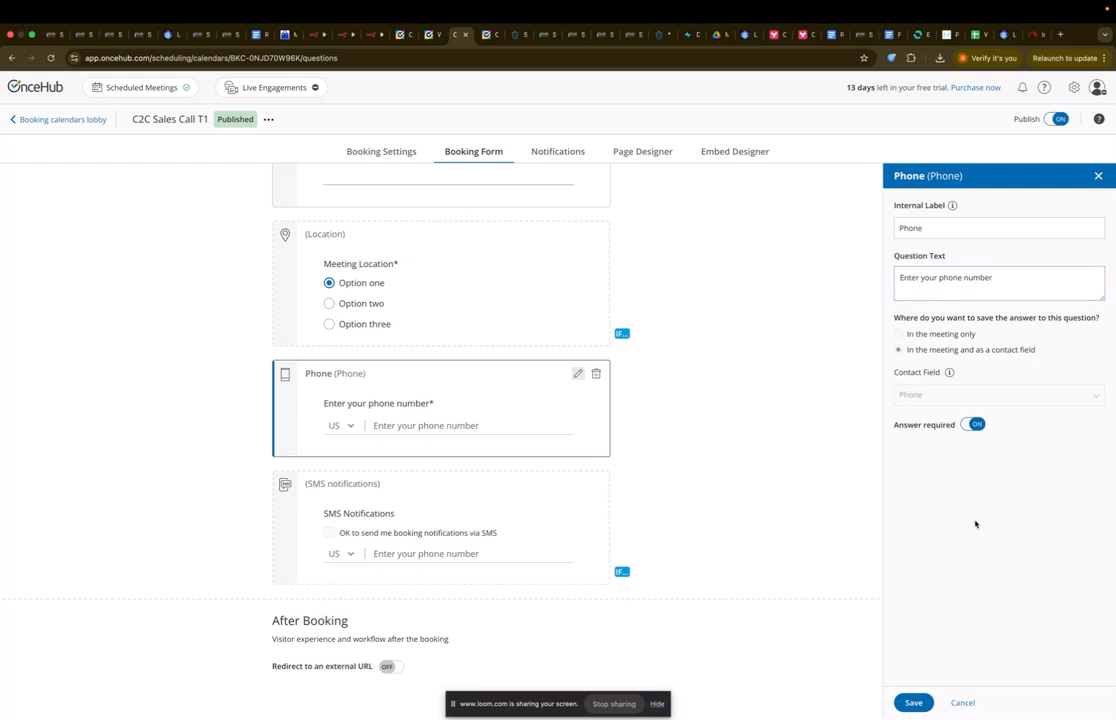
left_click(911, 702)
scroll(827, 509, "up", 2)
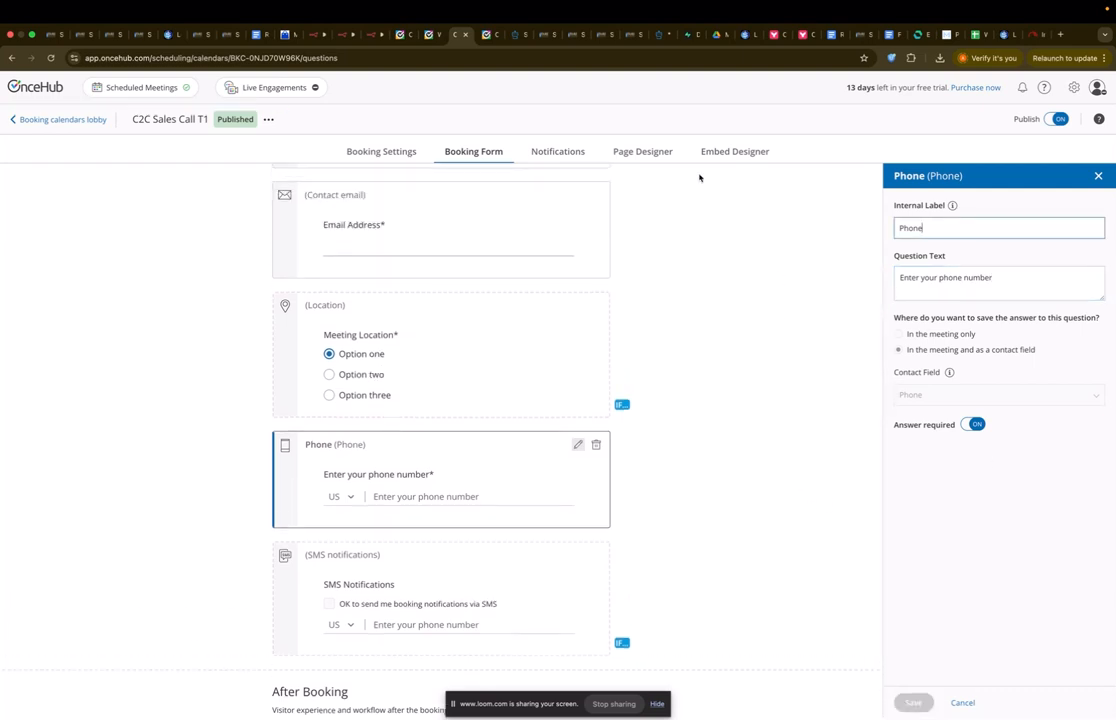
left_click(660, 153)
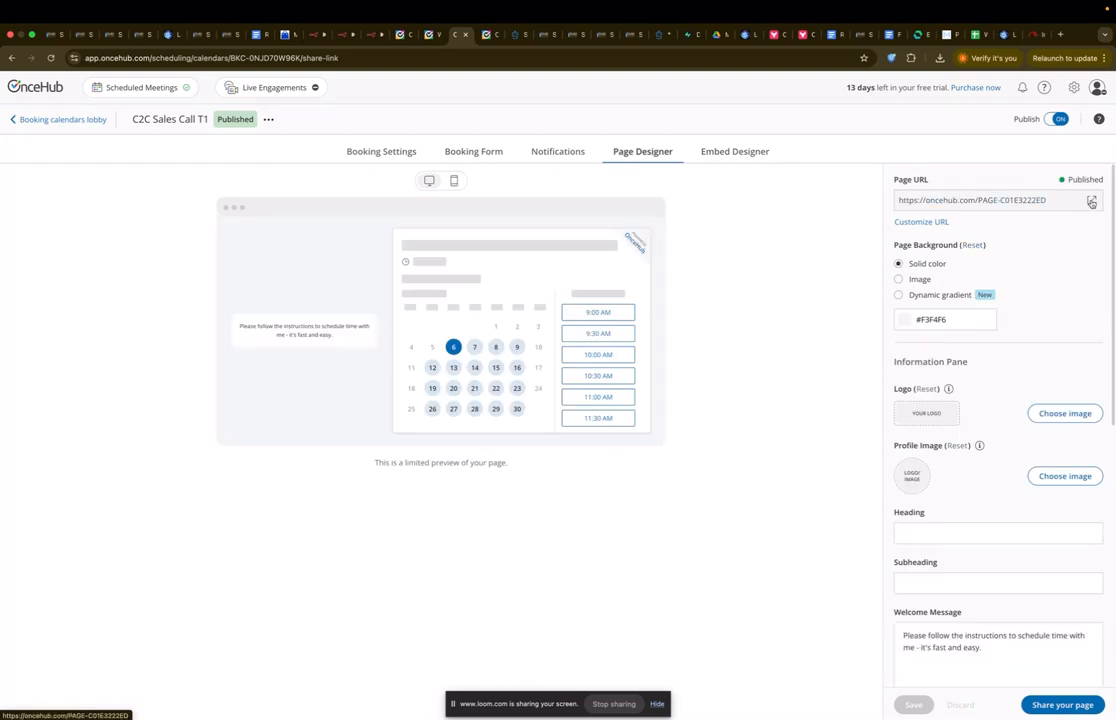
Step: Test the public booking page with the Saturday June 28, 9:00 AM slot to see the phone field
left_click(1091, 201)
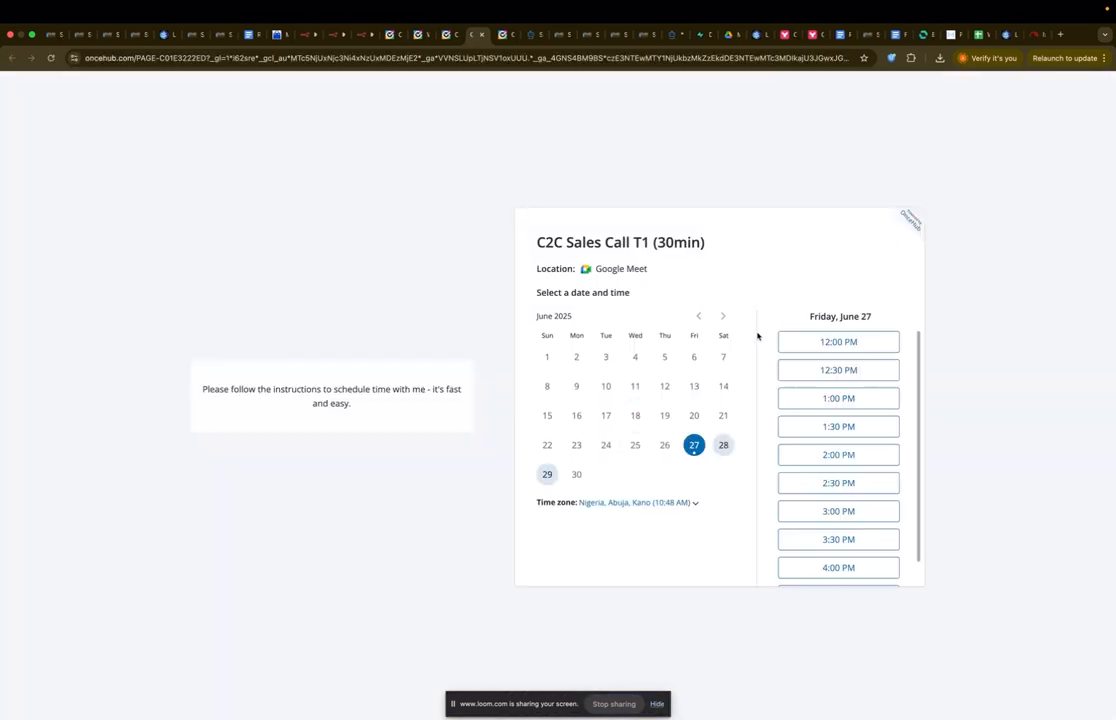
left_click(723, 446)
left_click(815, 343)
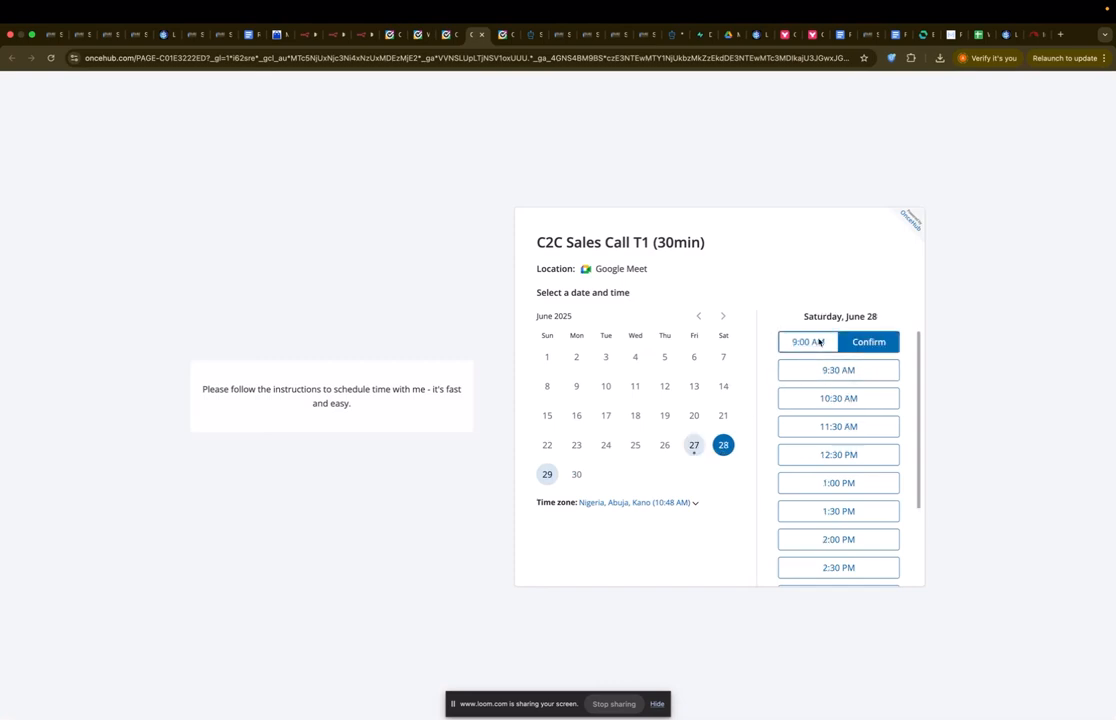
left_click(860, 342)
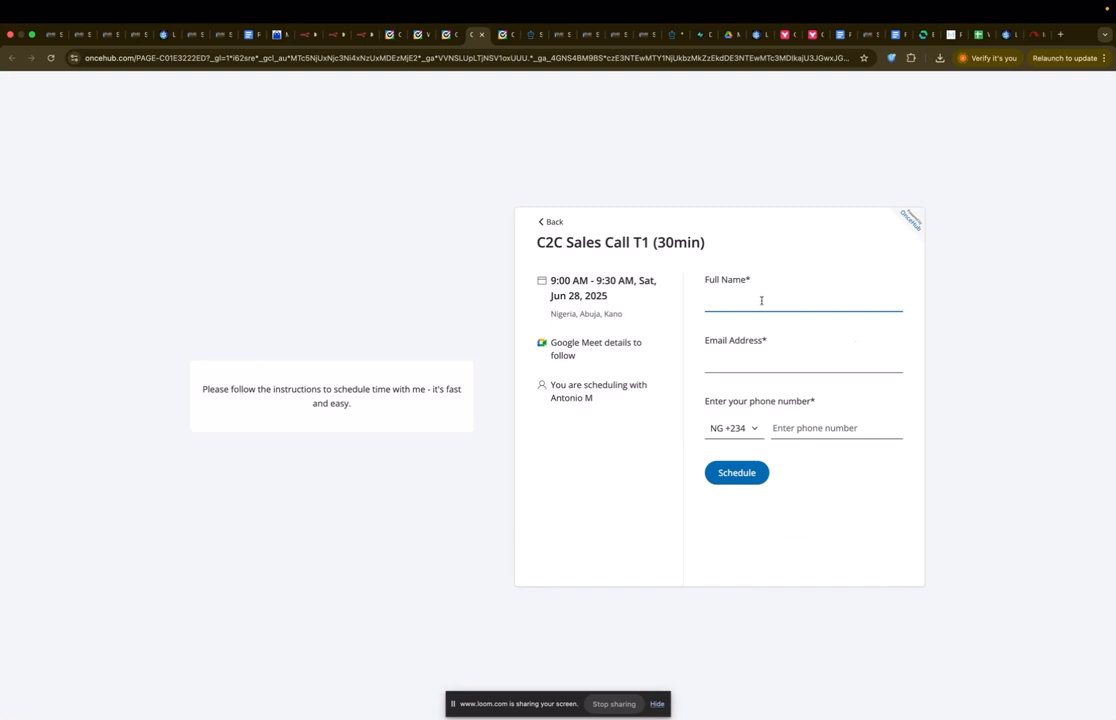
left_click(745, 365)
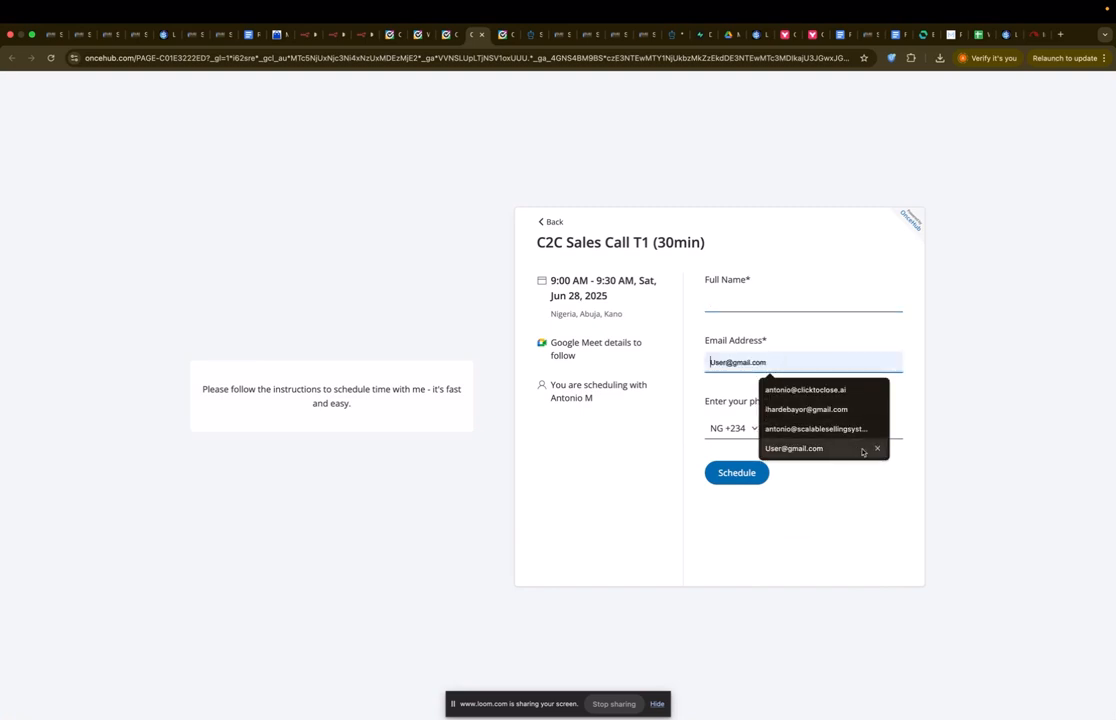
left_click(899, 427)
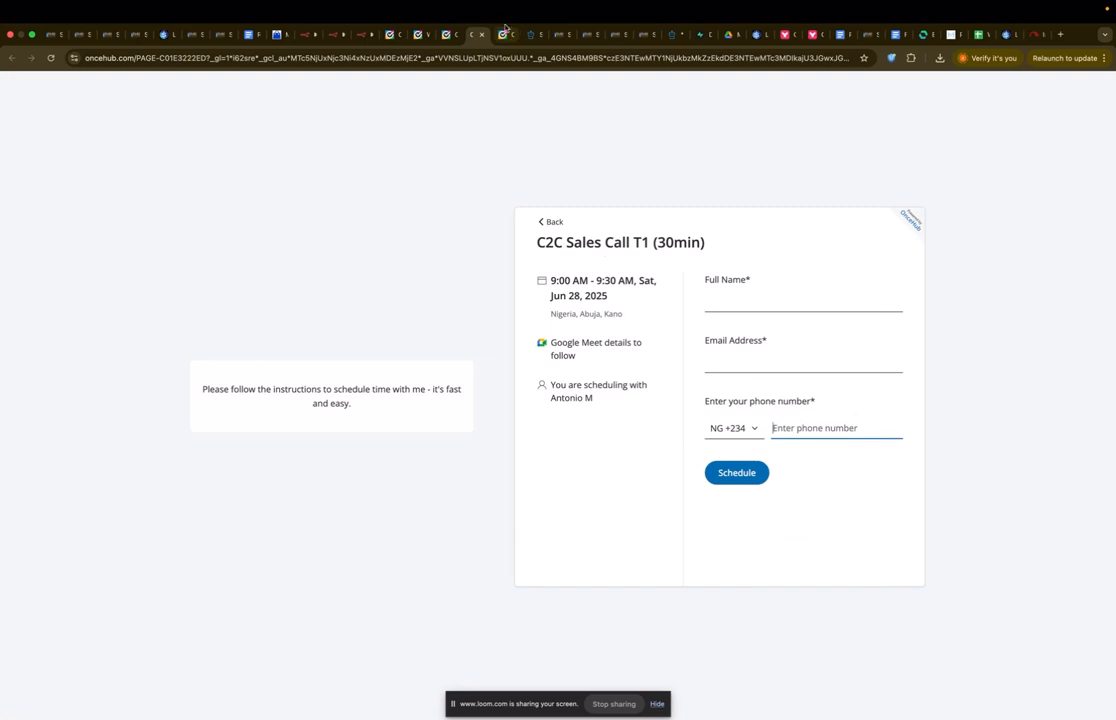
left_click(446, 35)
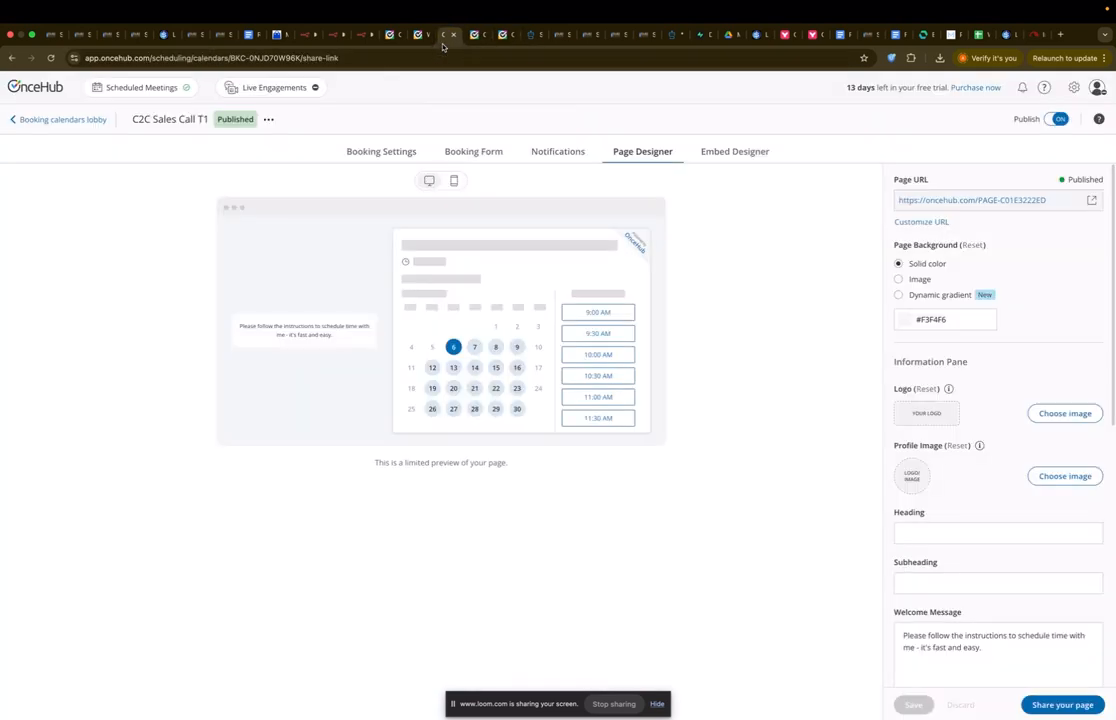
Step: Review the Guest Notifications settings and save the notification changes when leaving for the Teams page
left_click(1074, 87)
left_click(1031, 161)
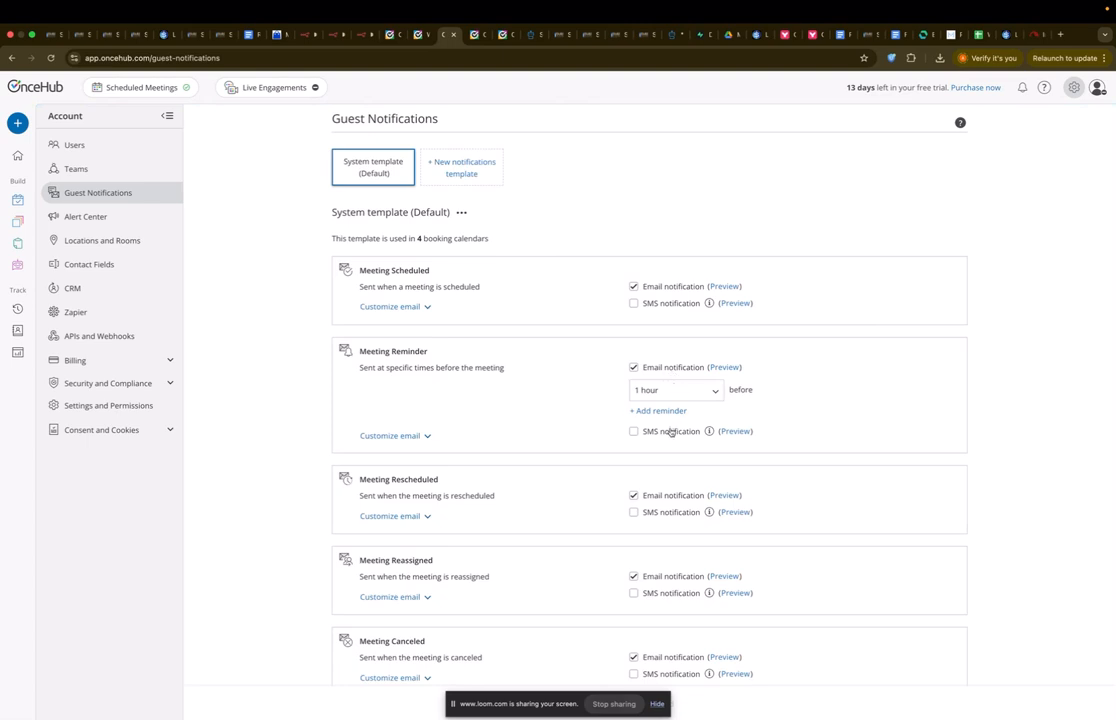
scroll(672, 431, "down", 1)
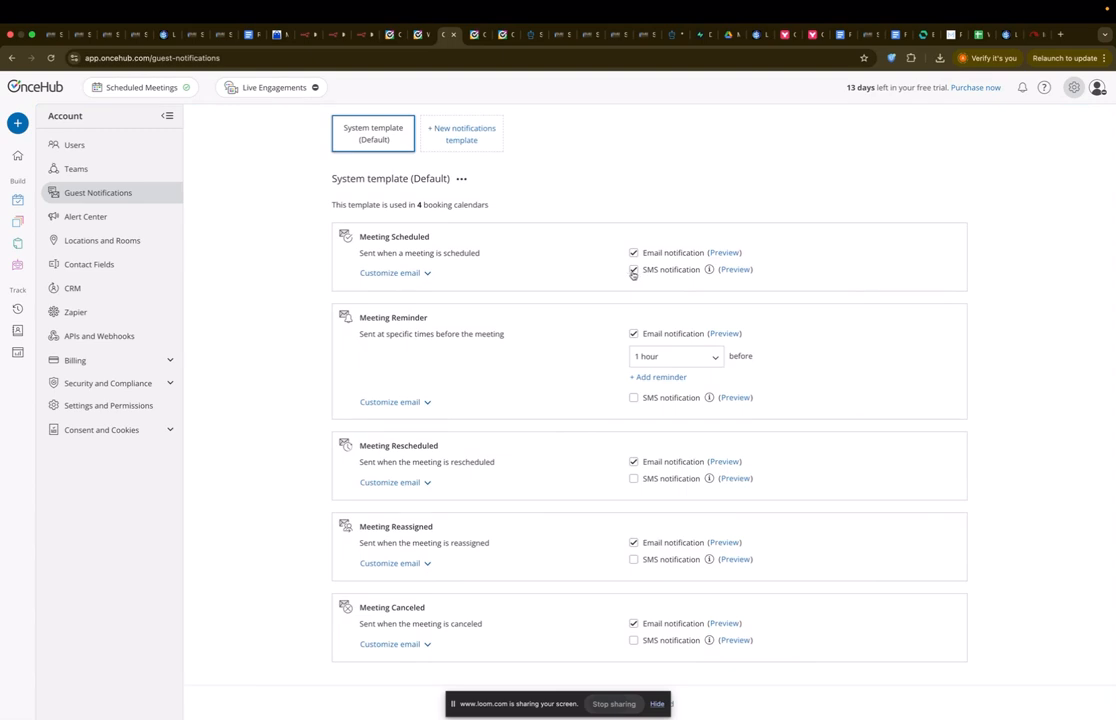
scroll(594, 291, "up", 1)
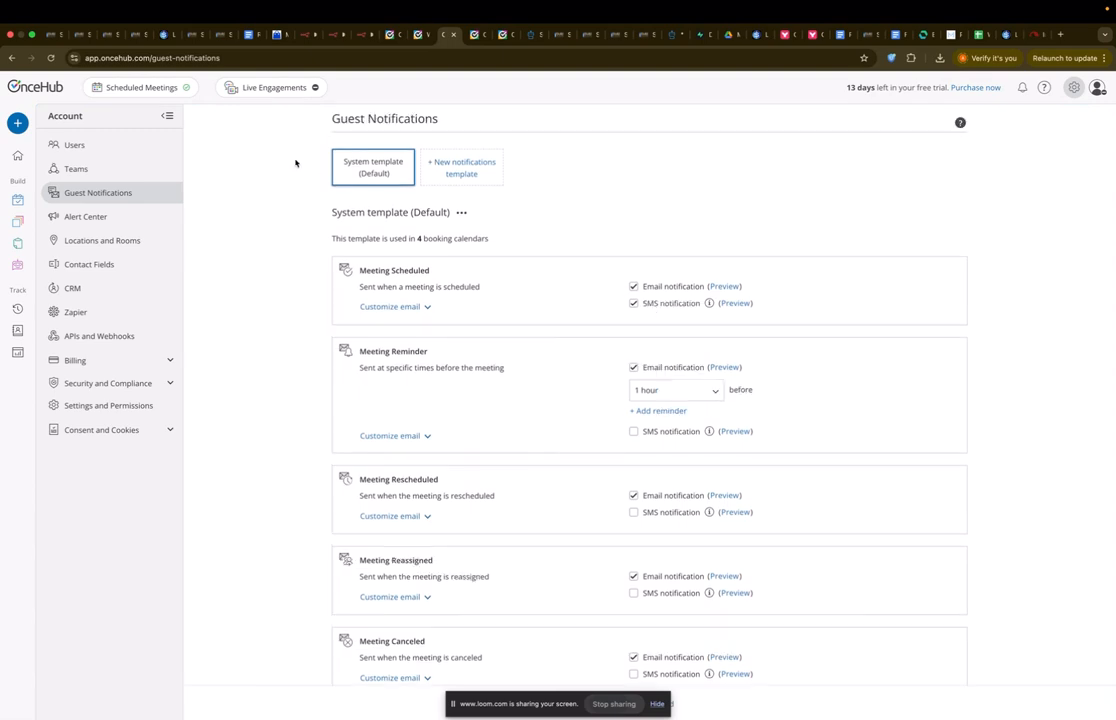
left_click(98, 168)
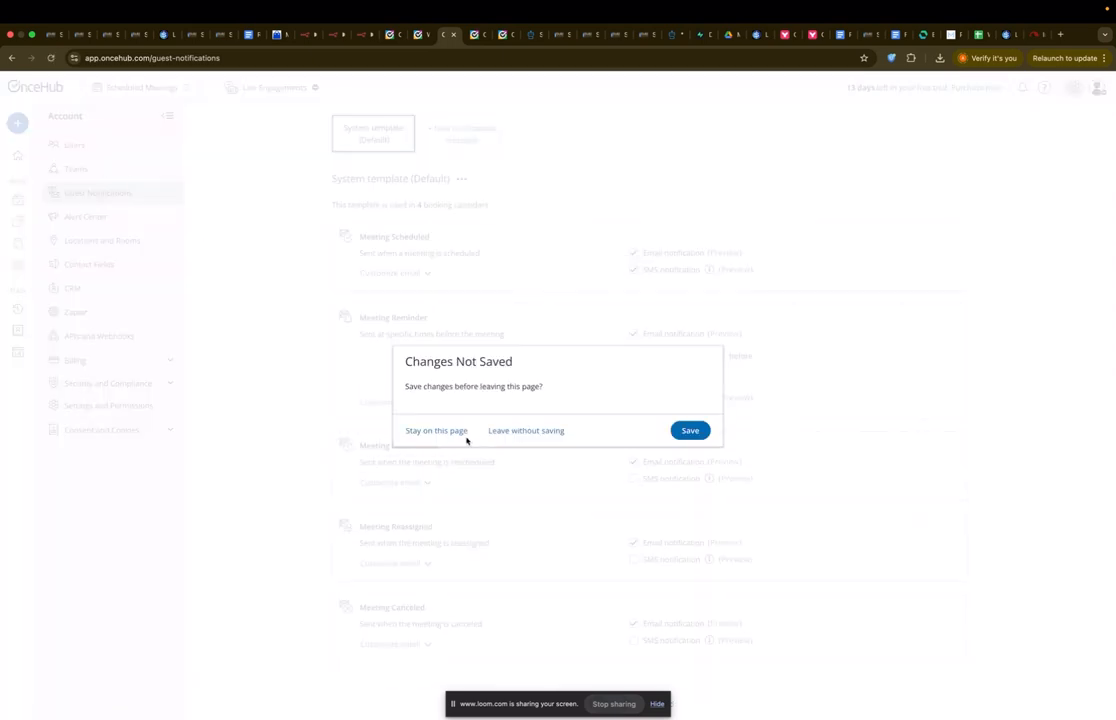
left_click(690, 430)
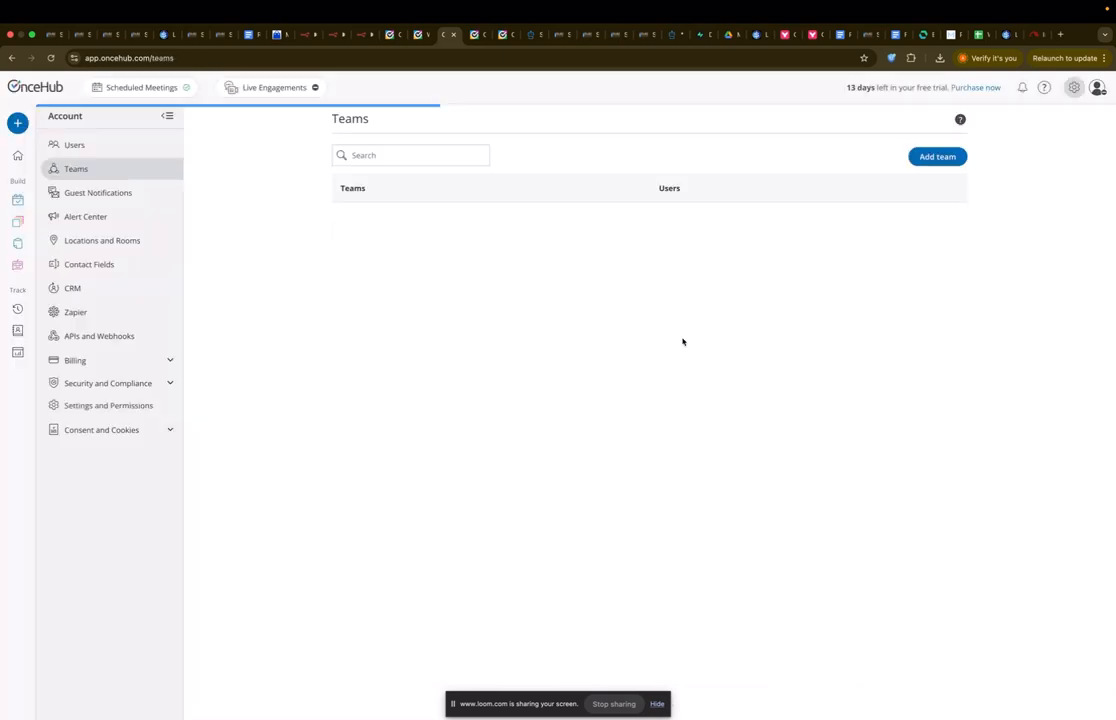
Step: Reload the public booking page and pick the 1:00 PM slot on June 27
left_click(474, 34)
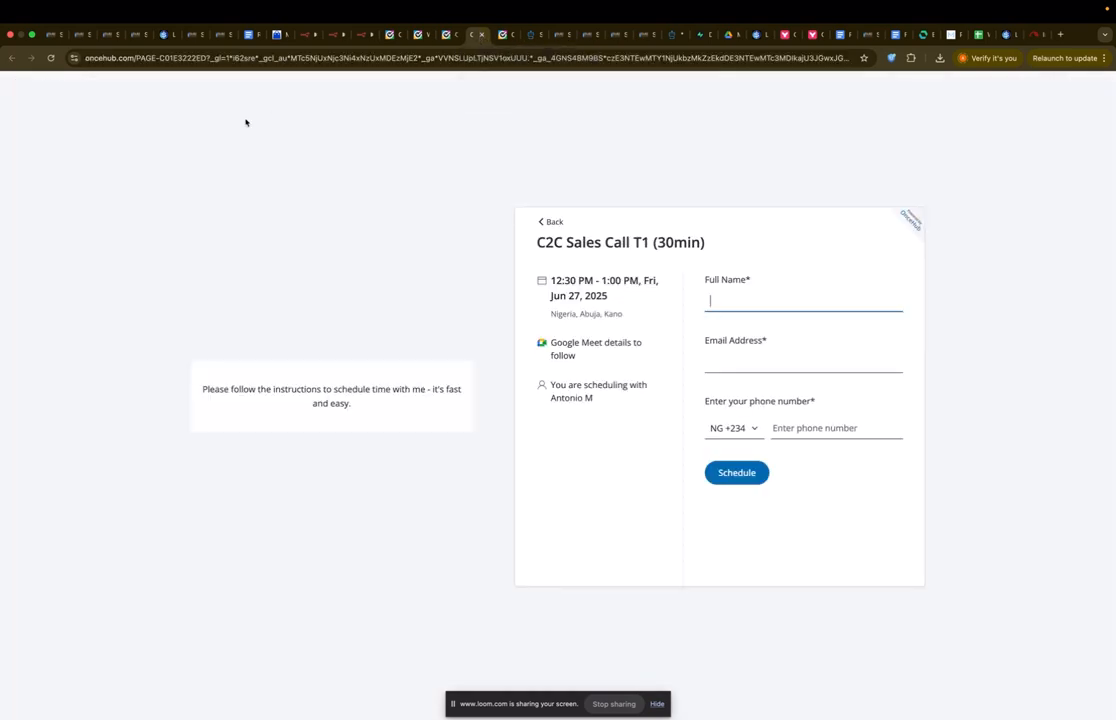
left_click(46, 58)
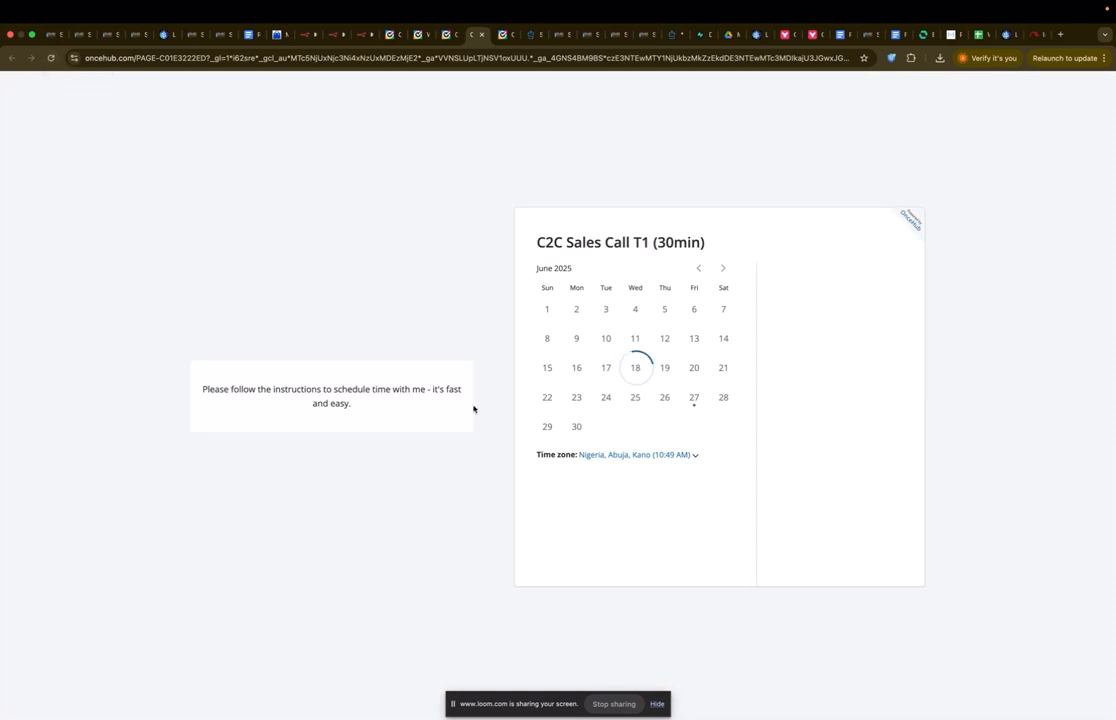
left_click(836, 370)
left_click(850, 370)
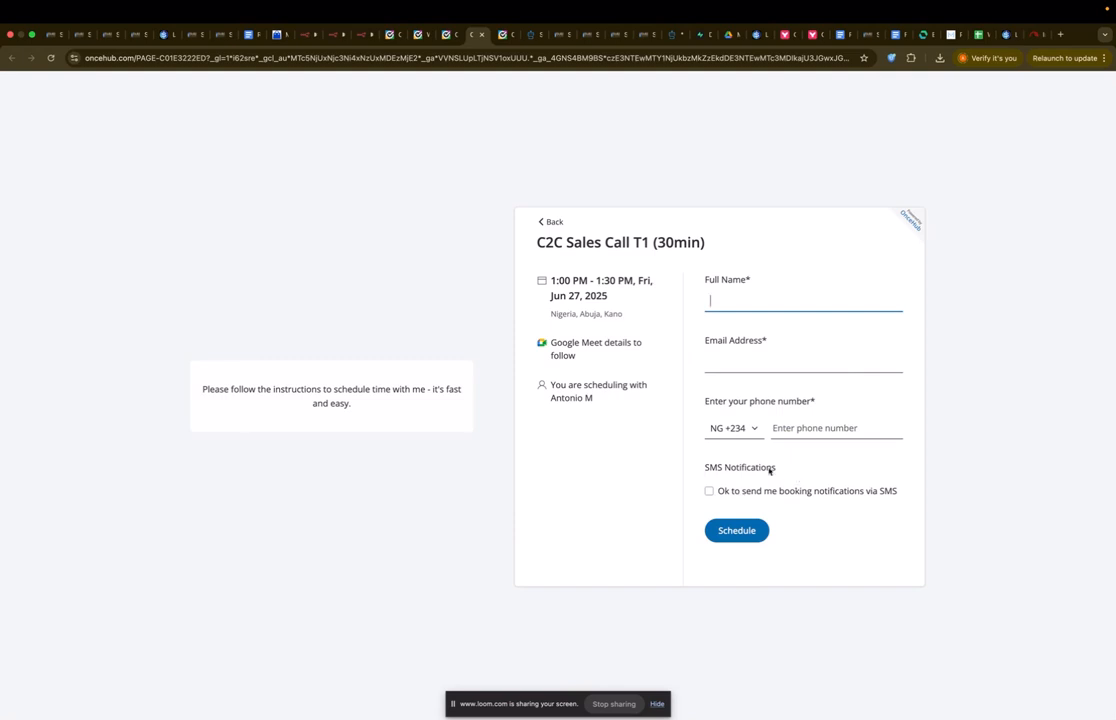
Step: Tick consent to SMS booking notifications and check the SMS and main phone fields
left_click(710, 491)
left_click(797, 515)
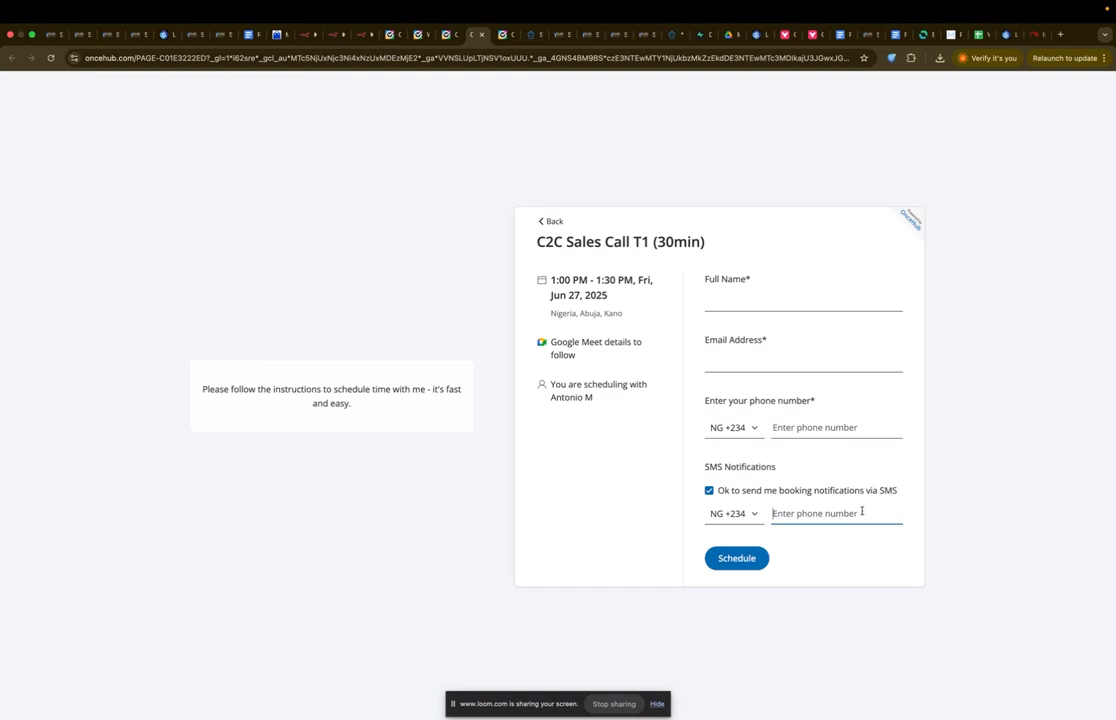
left_click(801, 425)
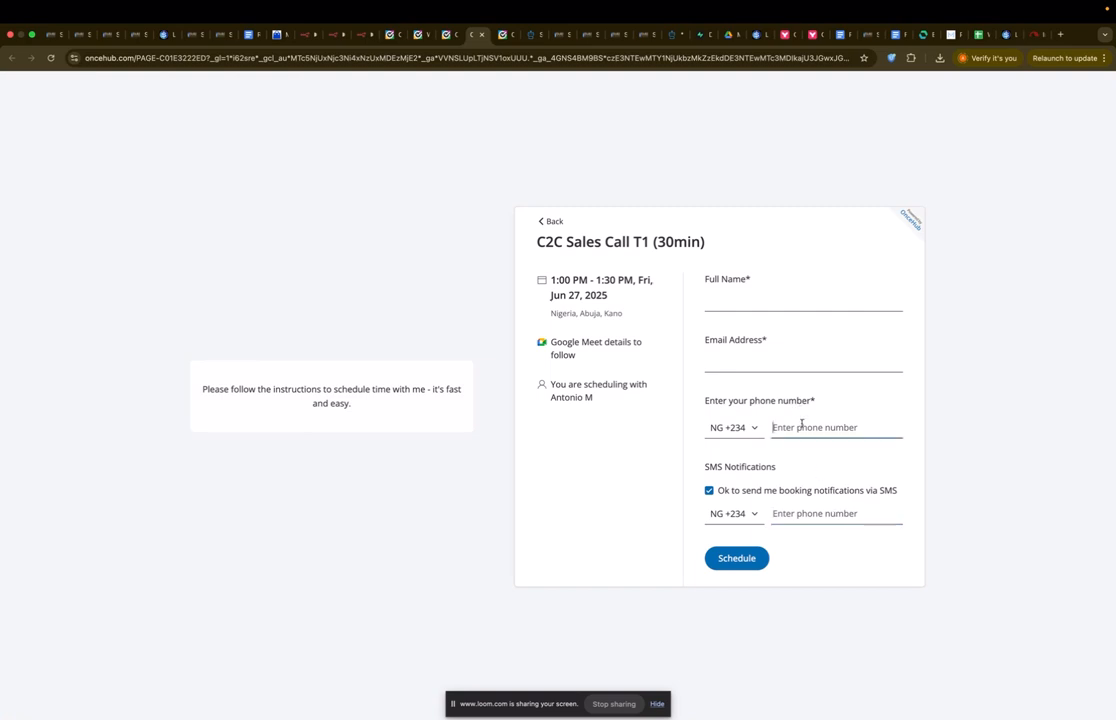
left_click(710, 491)
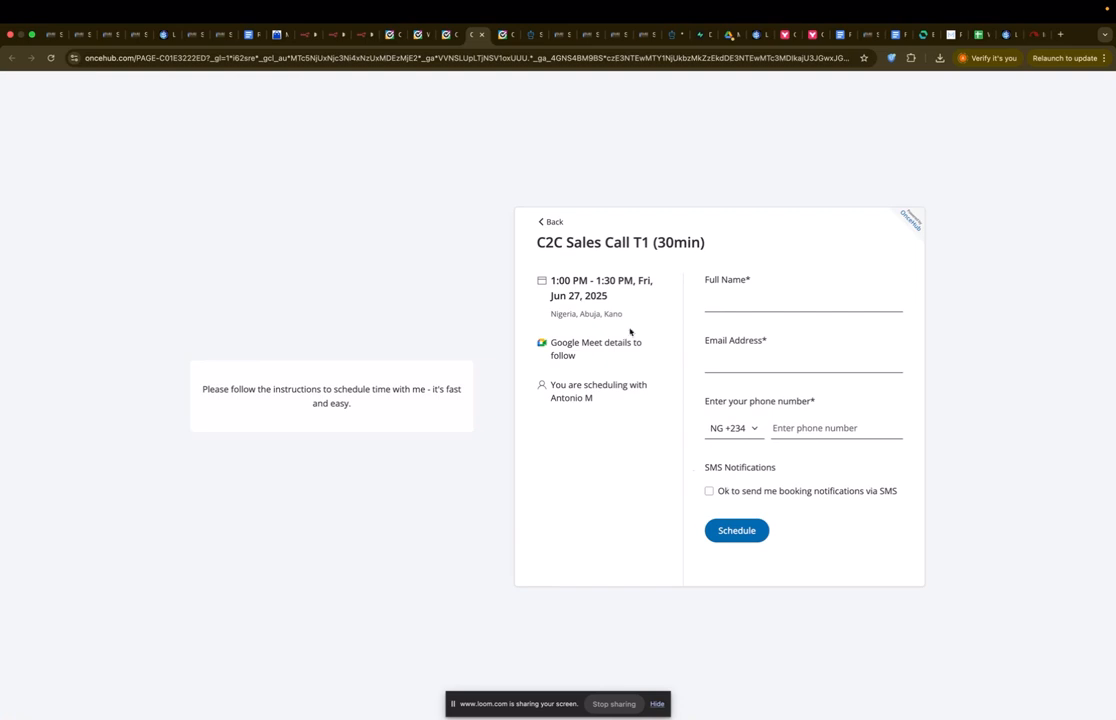
left_click(709, 492)
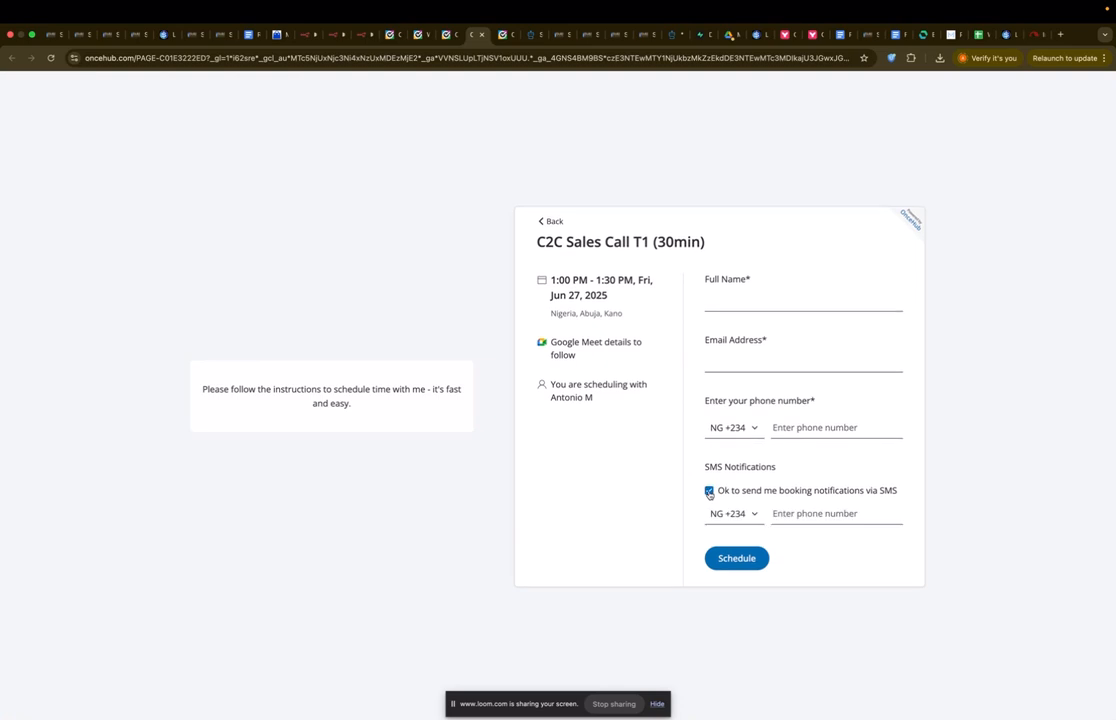
left_click(785, 512)
Step: Unpin the OnceHub Booking Scheduled webhook's sample data and set it listening for a test event
left_click(362, 38)
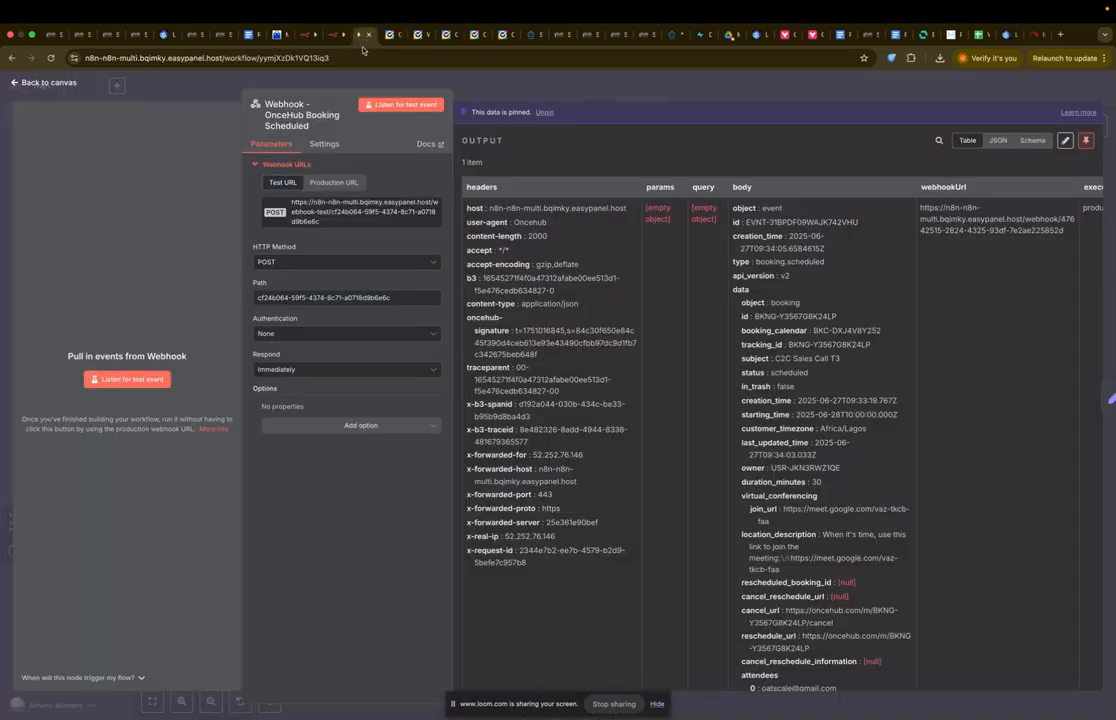
left_click(386, 86)
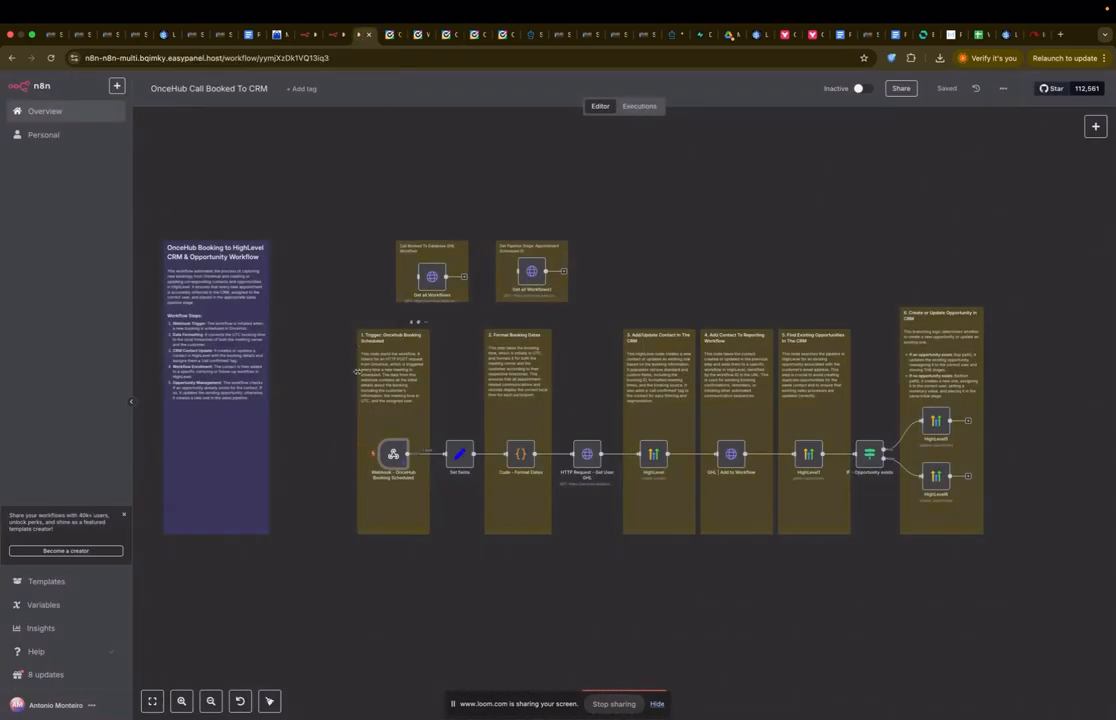
mouse_move(394, 454)
double_click(394, 454)
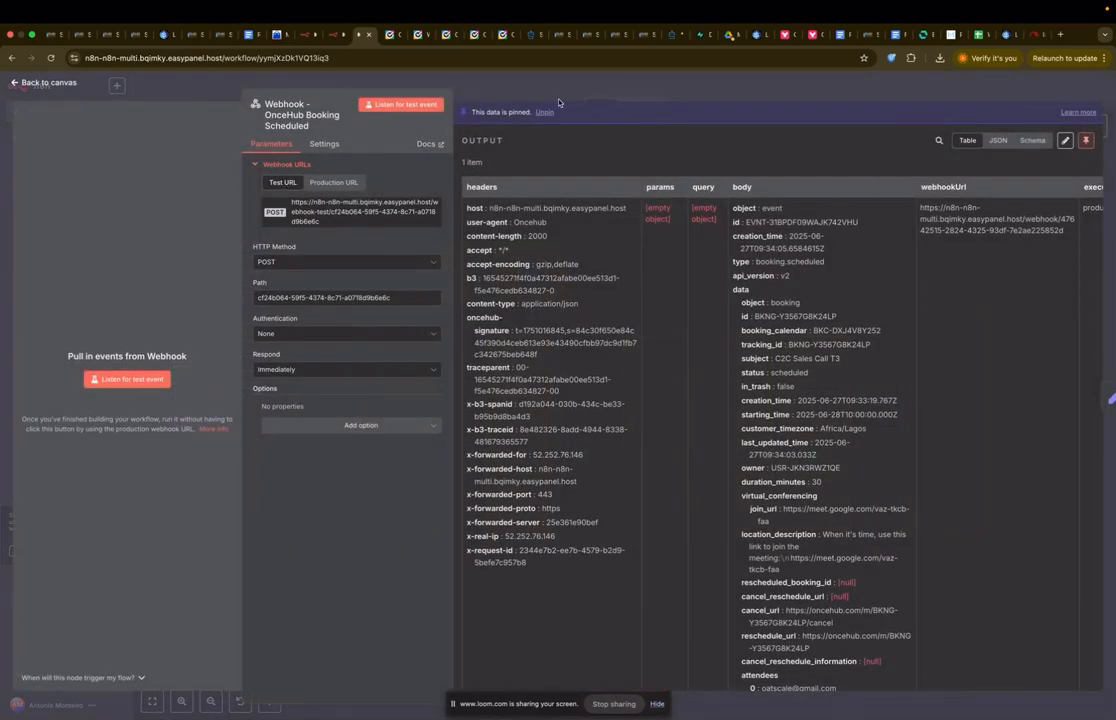
left_click(411, 105)
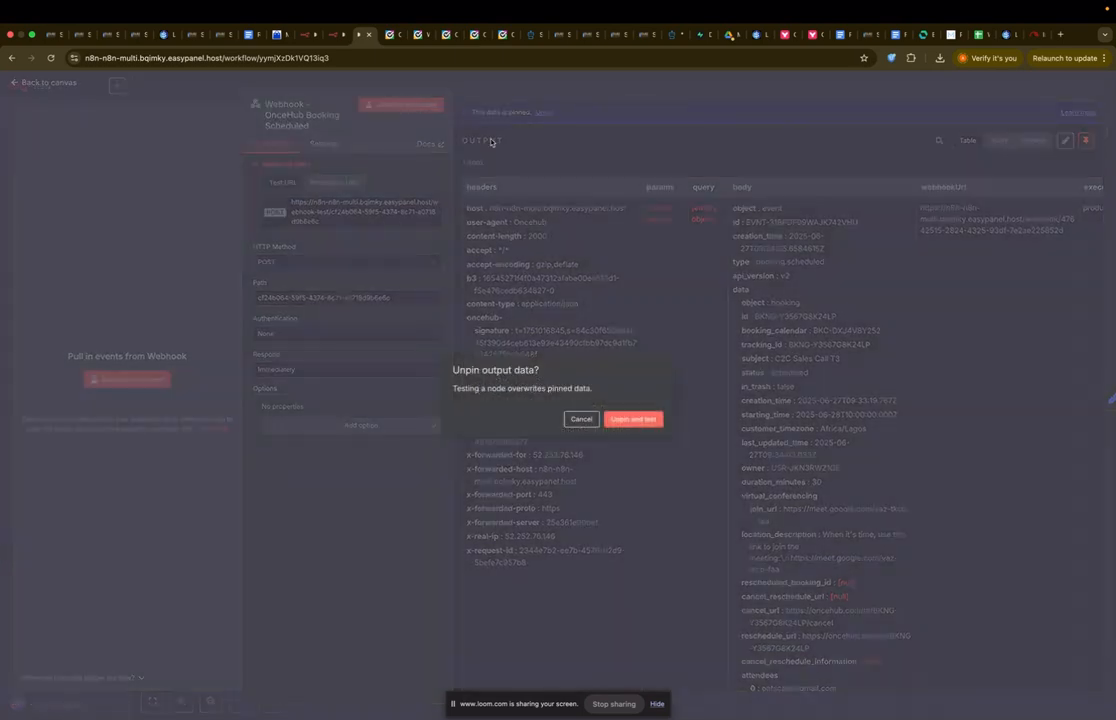
left_click(645, 419)
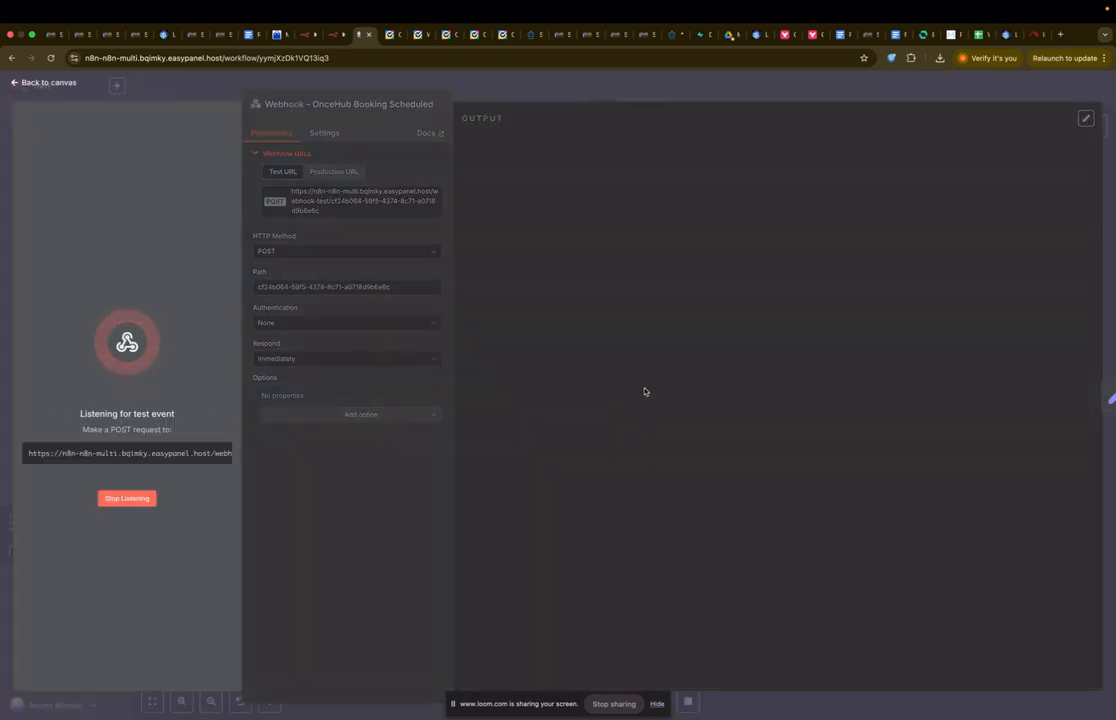
left_click(498, 36)
left_click(474, 34)
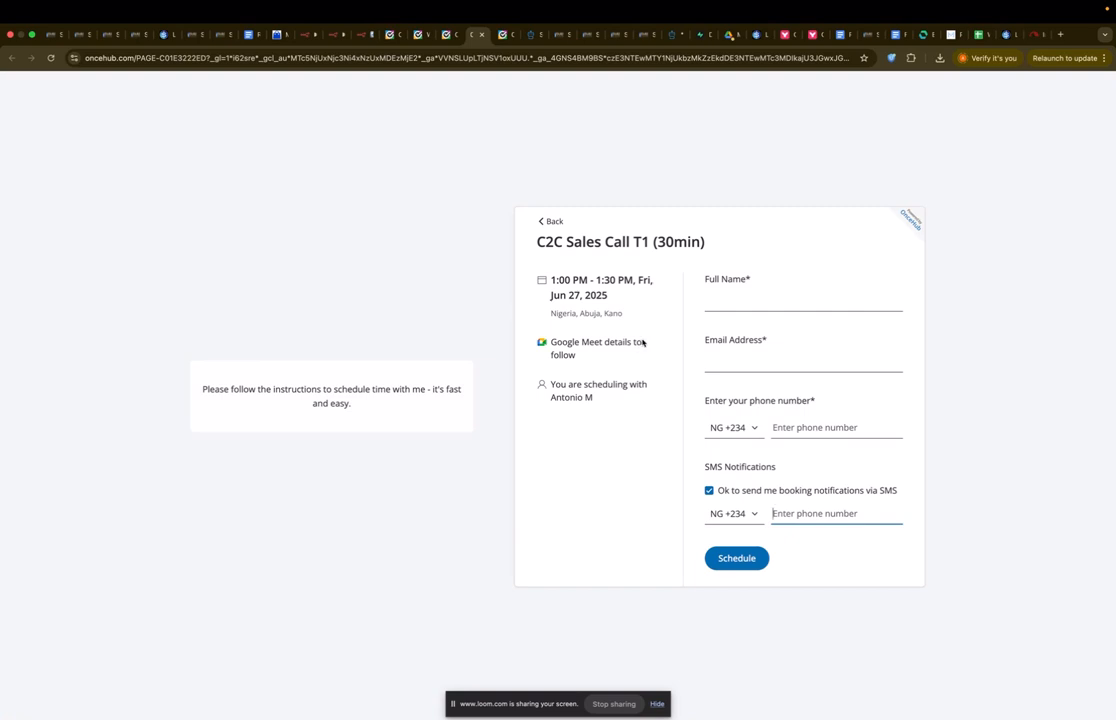
Step: Fill in the guest's full name, e-mail and phone number, untick SMS, and schedule the booking
left_click(810, 306)
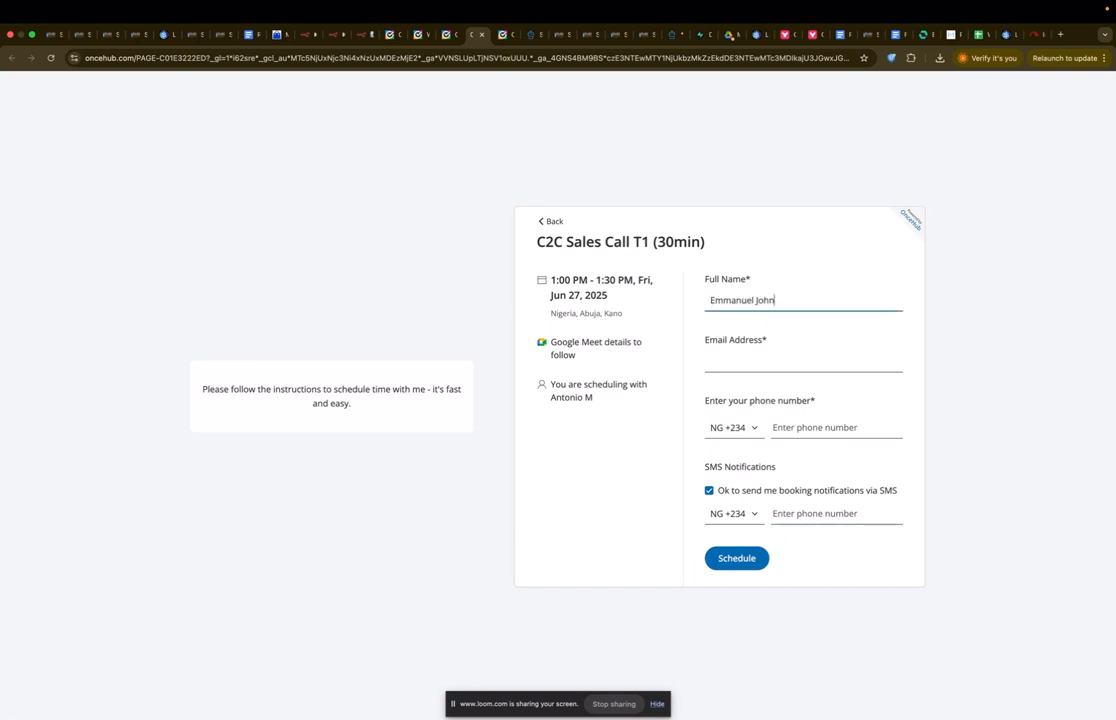
key("Tab")
left_click(836, 425)
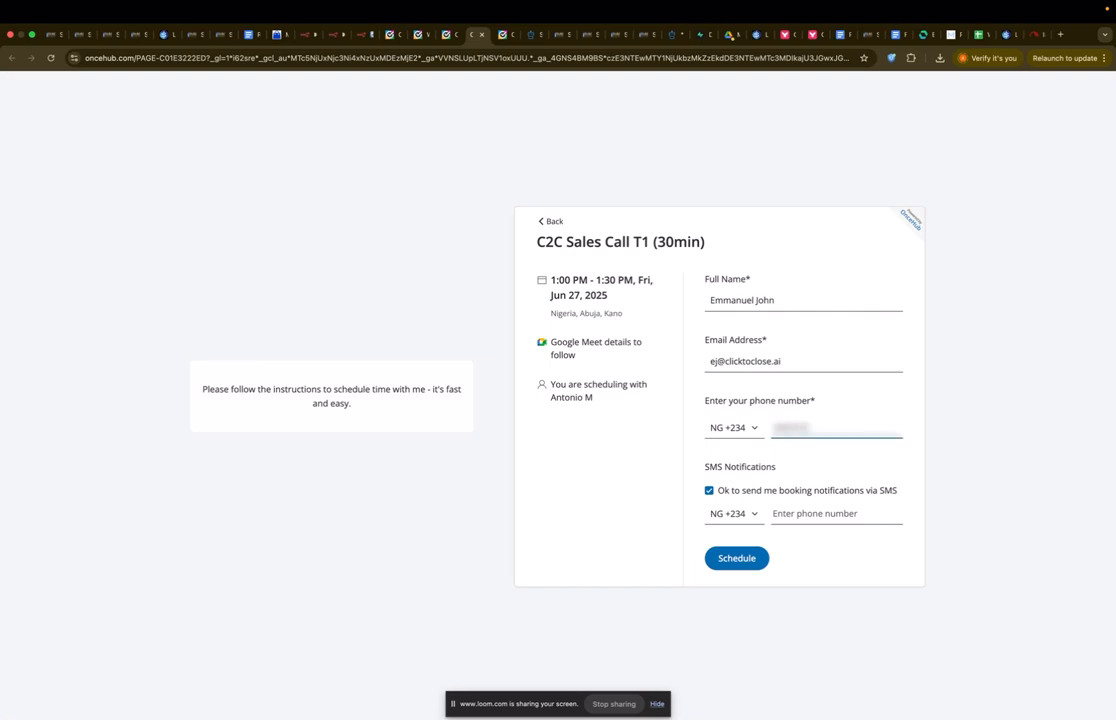
left_click(709, 491)
left_click(737, 533)
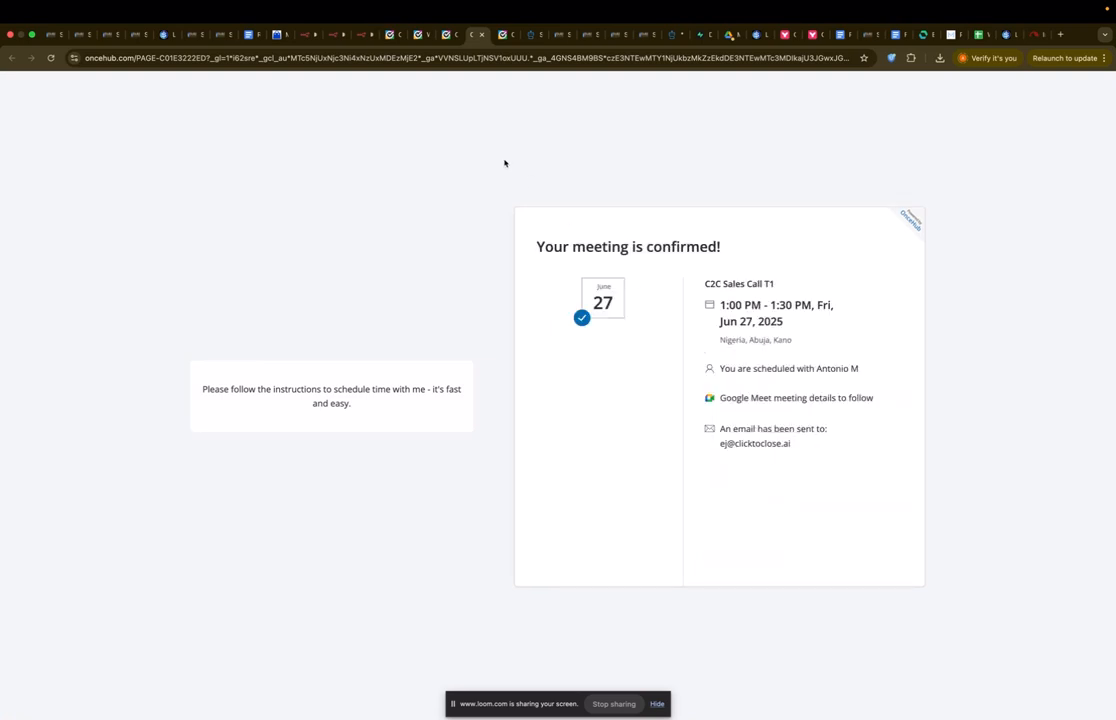
Step: Check the booking event captured by the n8n webhook, then go back to the canvas
left_click(358, 34)
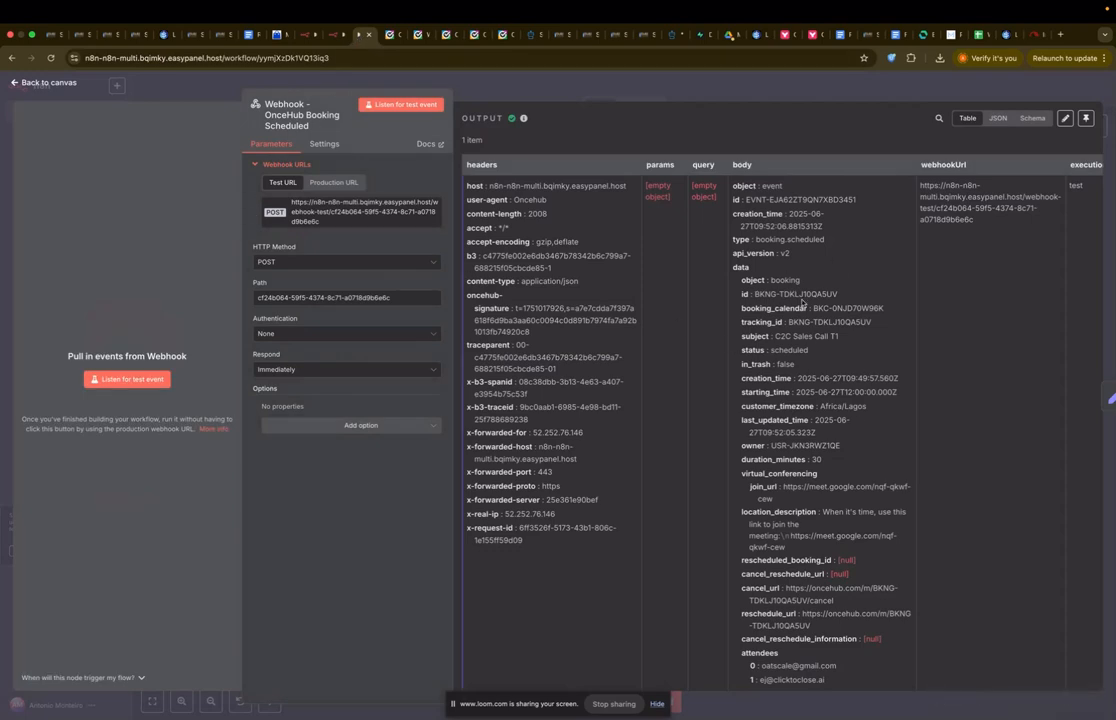
scroll(800, 340, "down", 5)
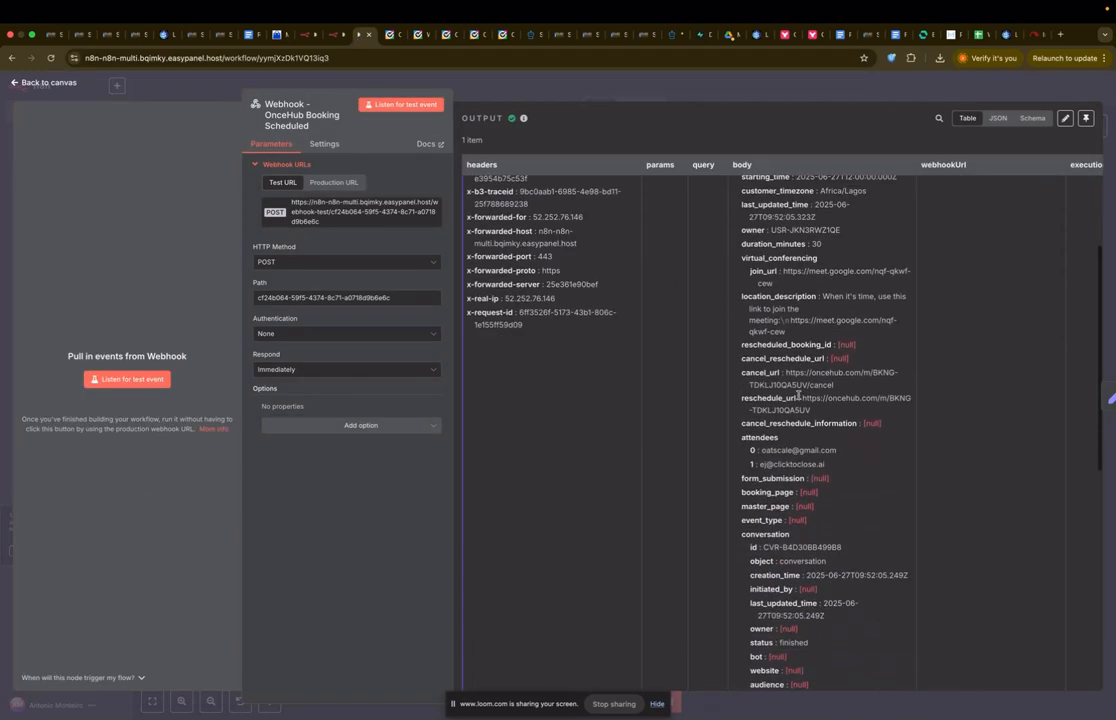
scroll(798, 393, "down", 10)
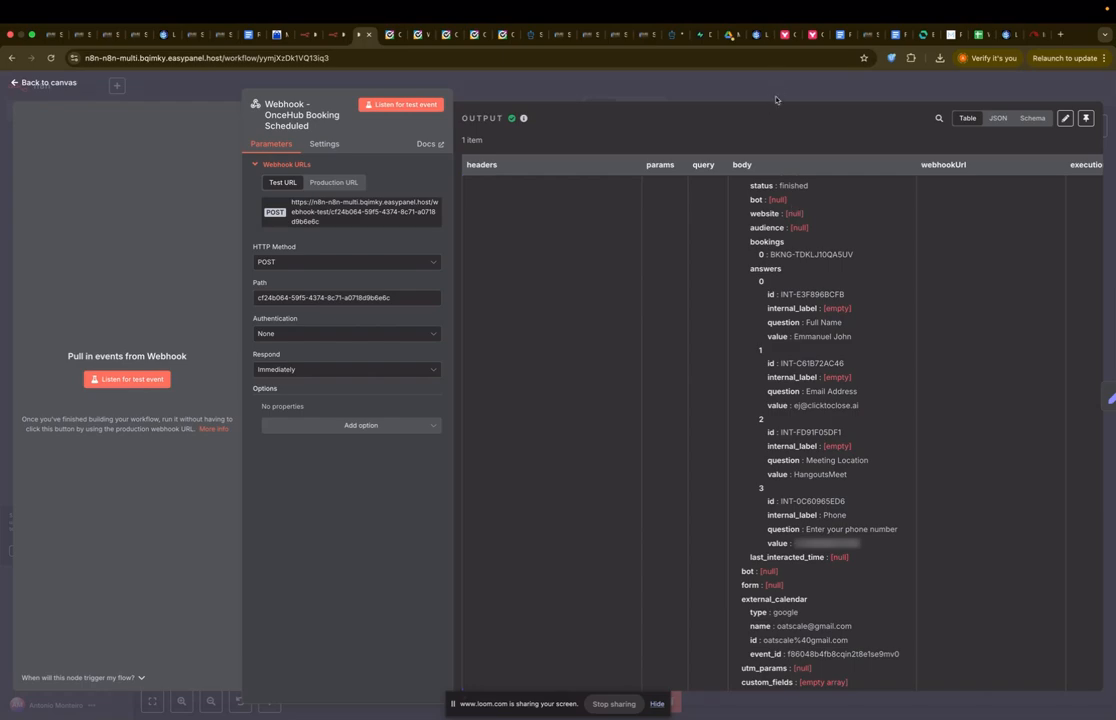
left_click(678, 88)
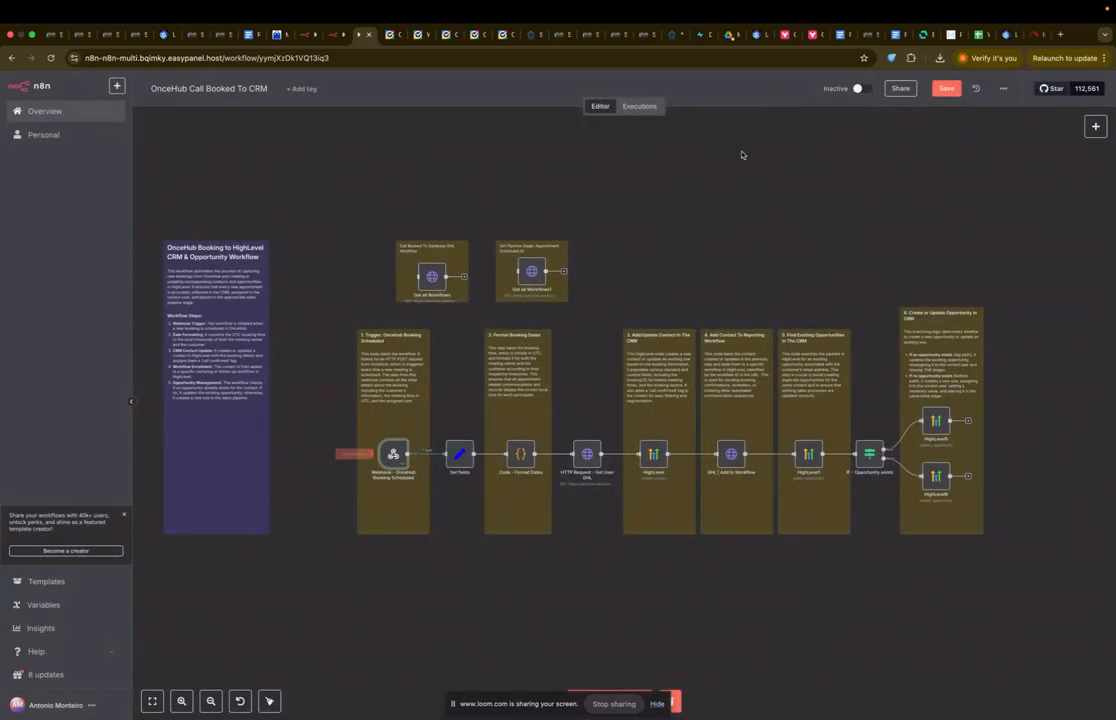
Step: Open the Set Fields node and review its companyID, Private Integration Token and Pipeline Stage values
double_click(459, 453)
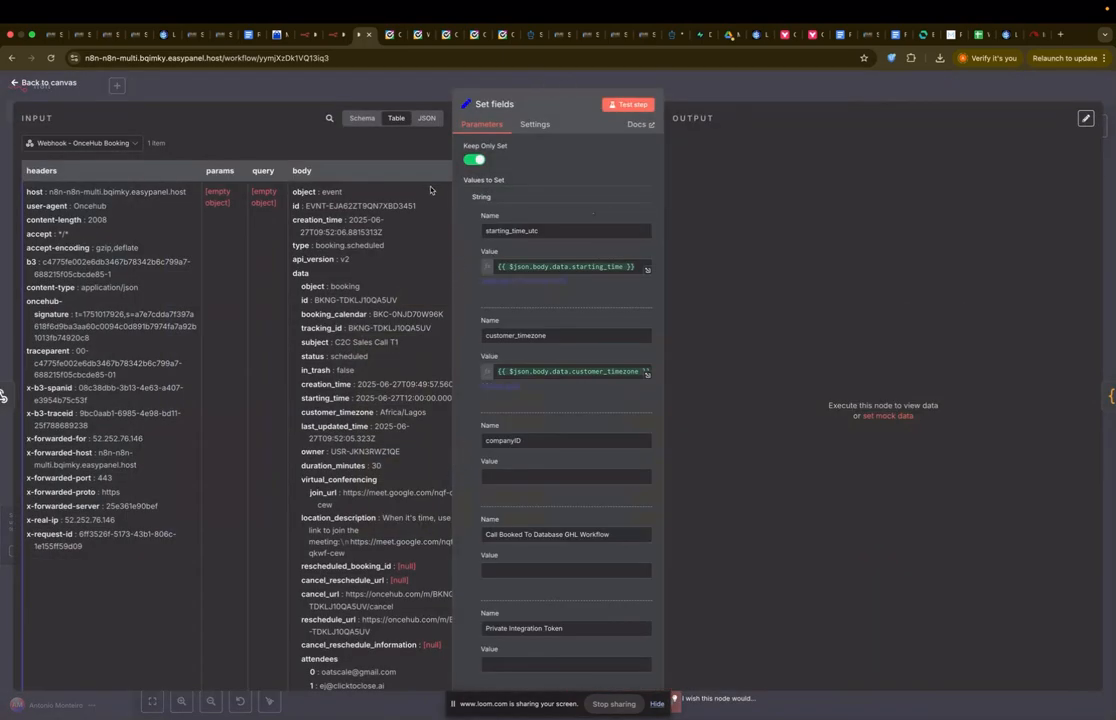
scroll(511, 505, "down", 1)
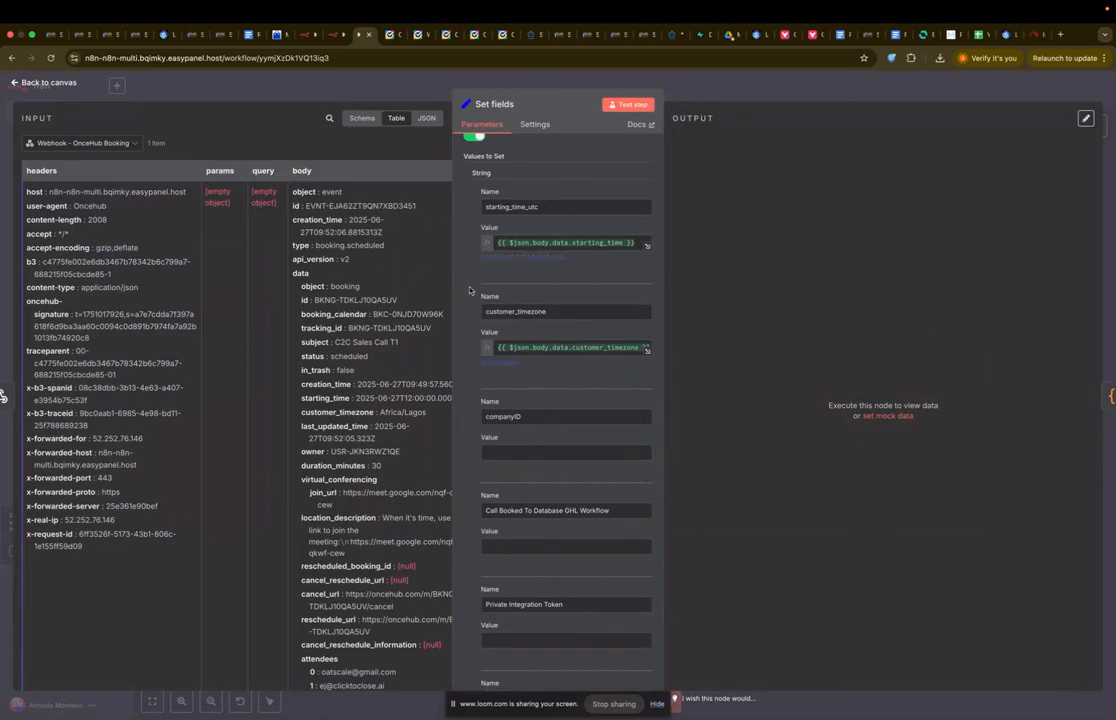
scroll(540, 300, "down", 2)
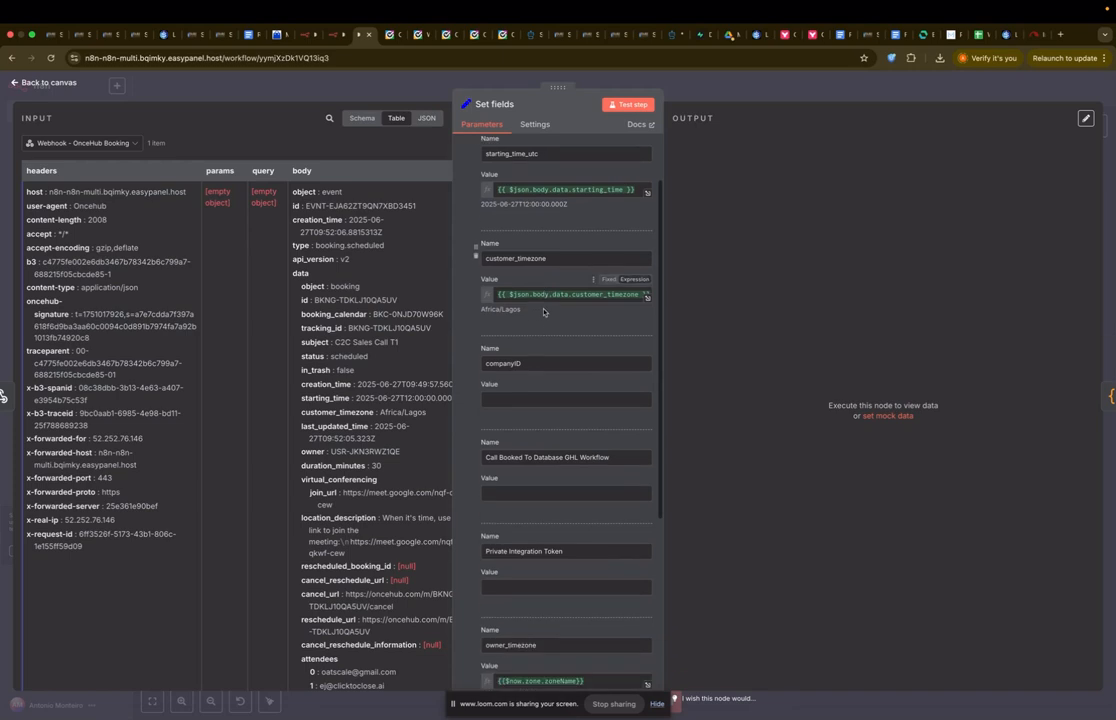
scroll(520, 366, "down", 1)
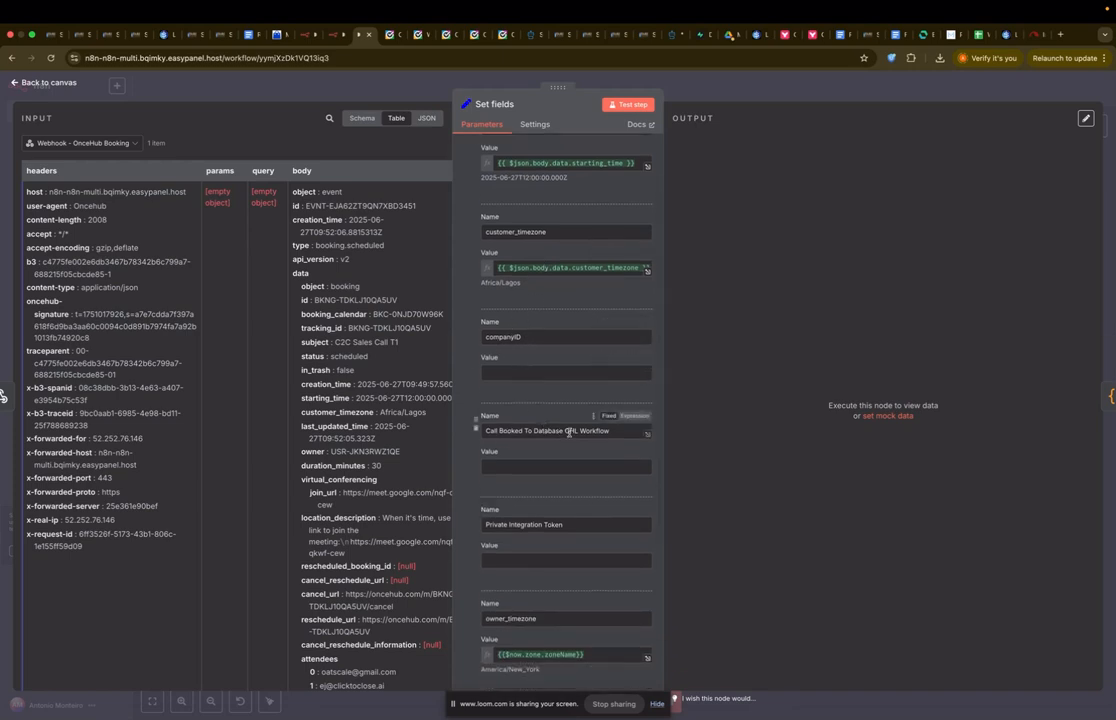
scroll(598, 430, "down", 2)
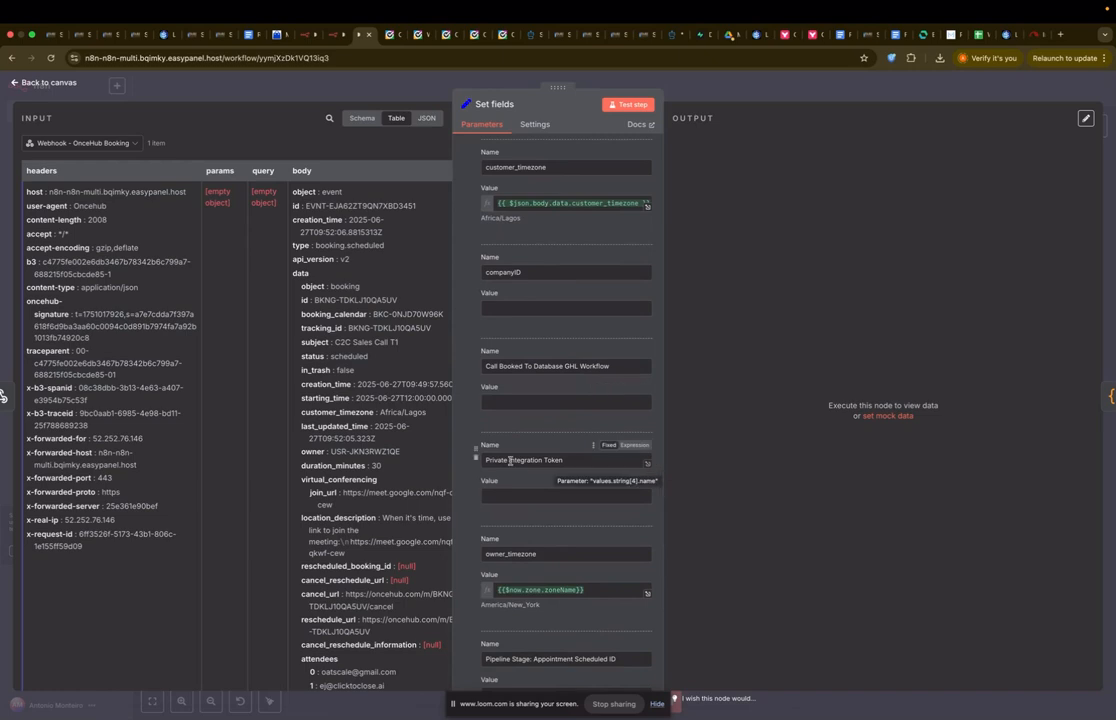
scroll(540, 500, "down", 2)
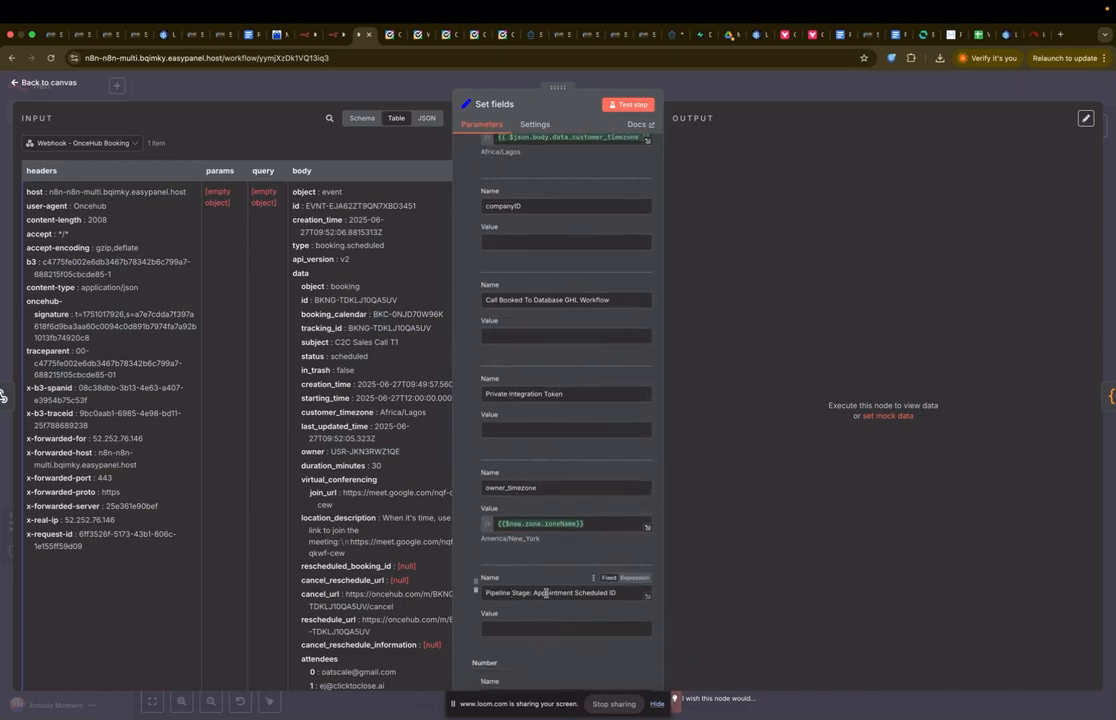
scroll(563, 440, "up", 1)
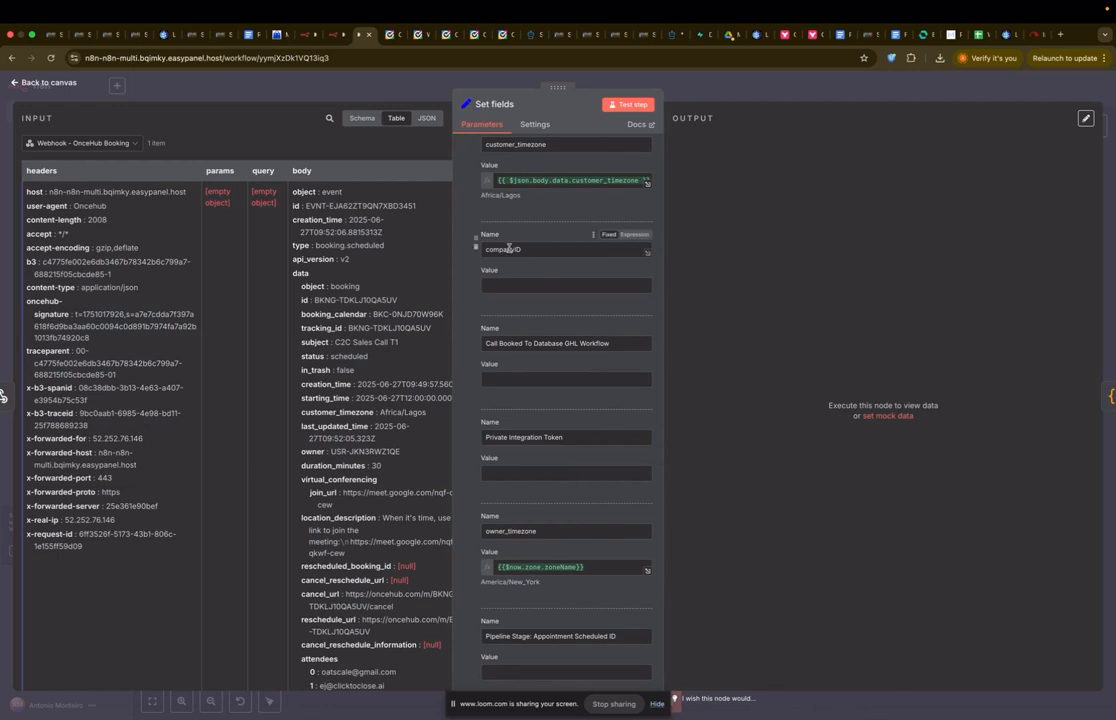
Step: Open the browser's Network tab on HighLevel and switch to the agency-level view
left_click(330, 34)
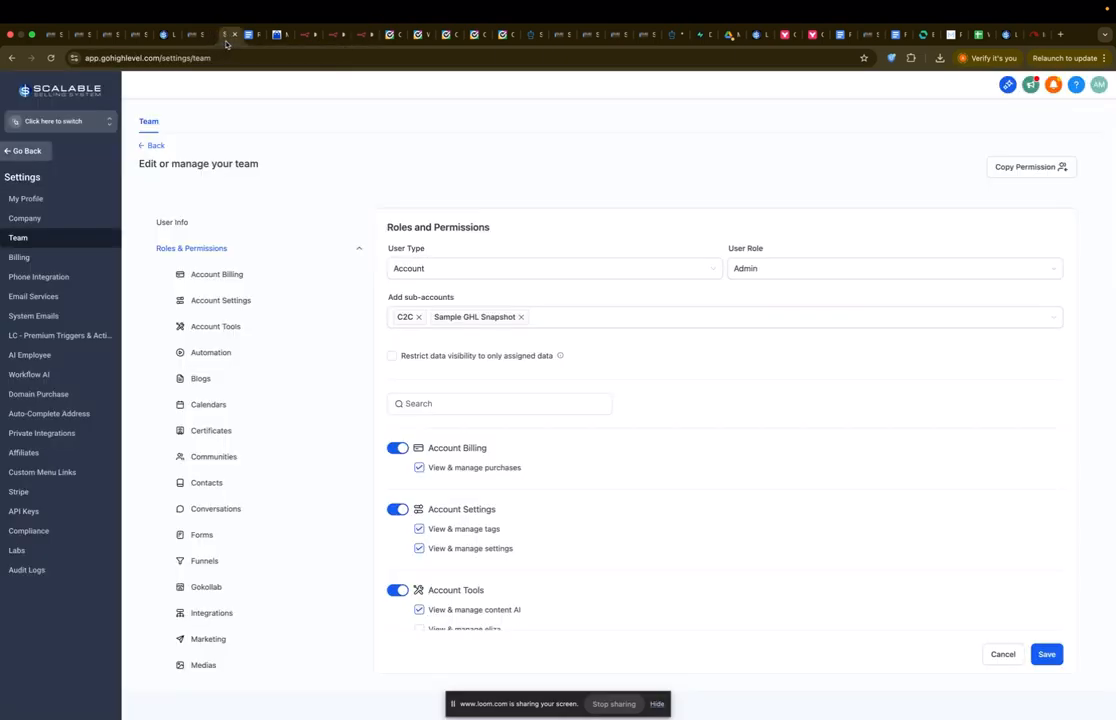
right_click(320, 208)
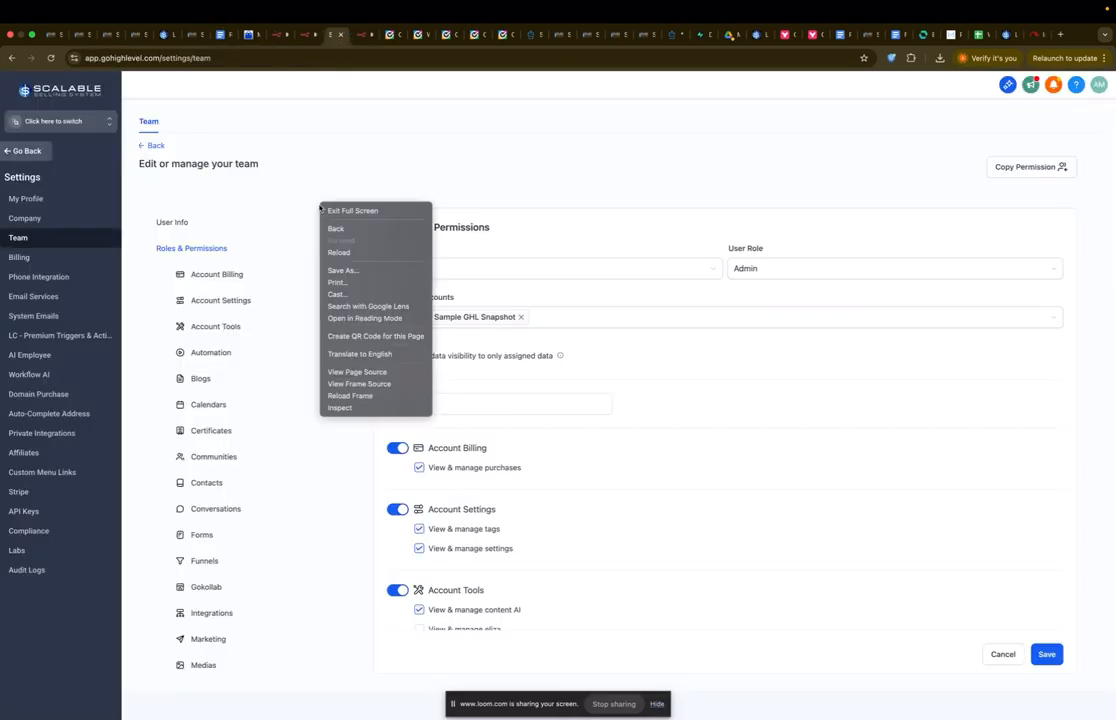
left_click(381, 406)
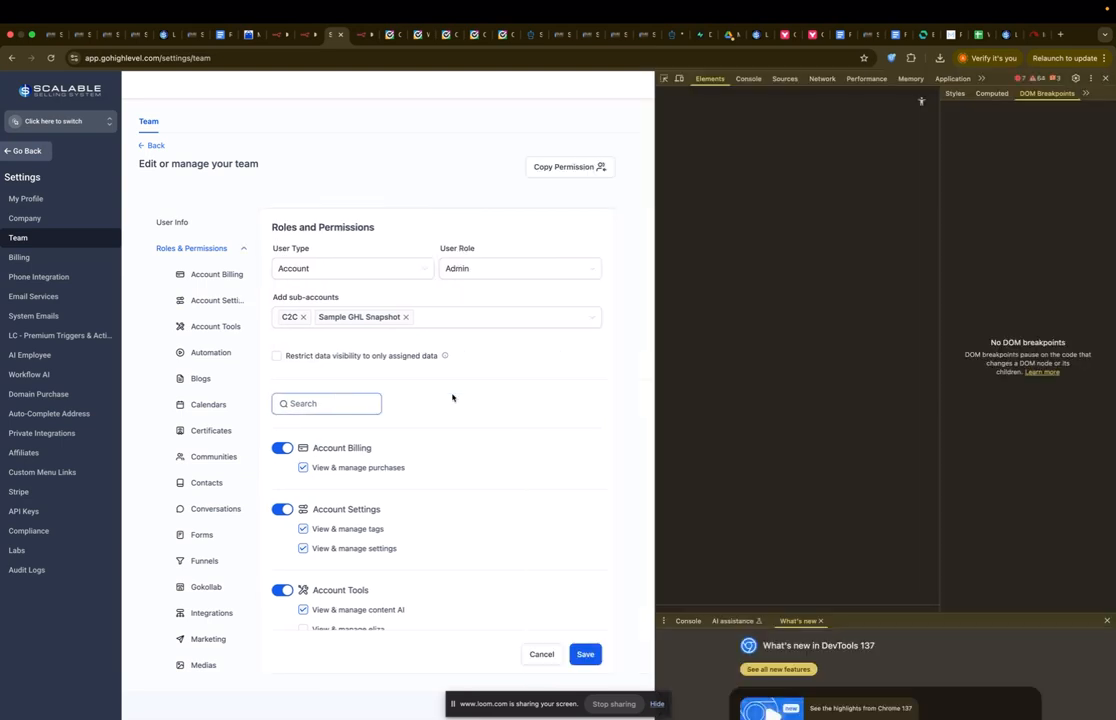
left_click(818, 79)
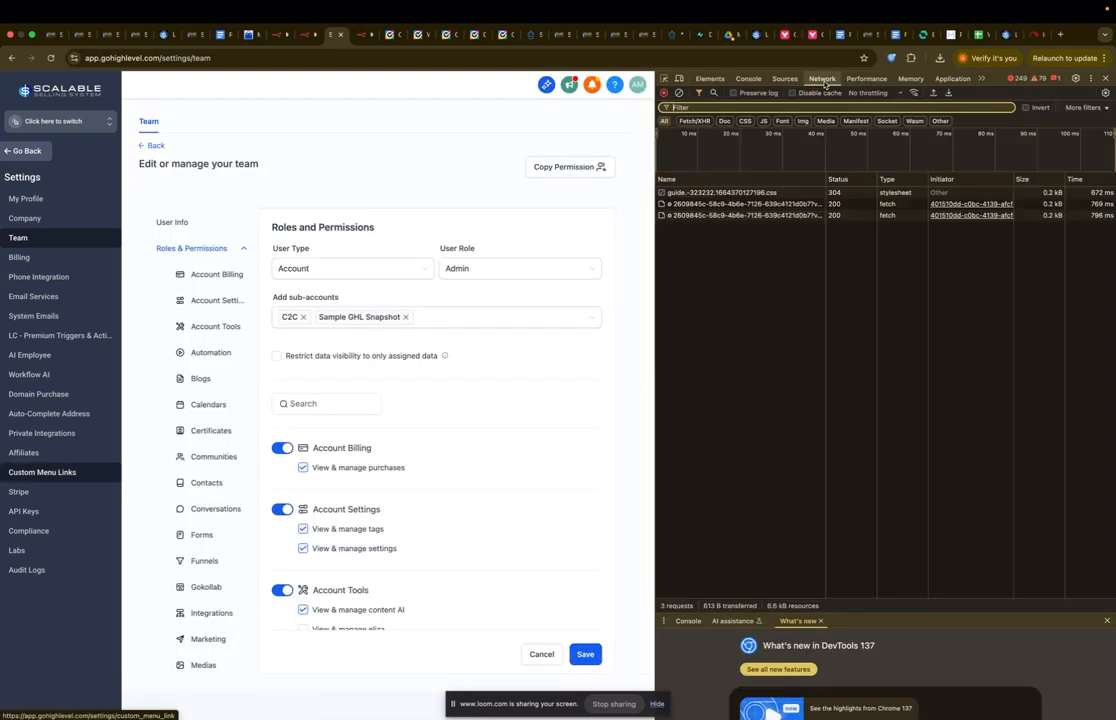
left_click(80, 125)
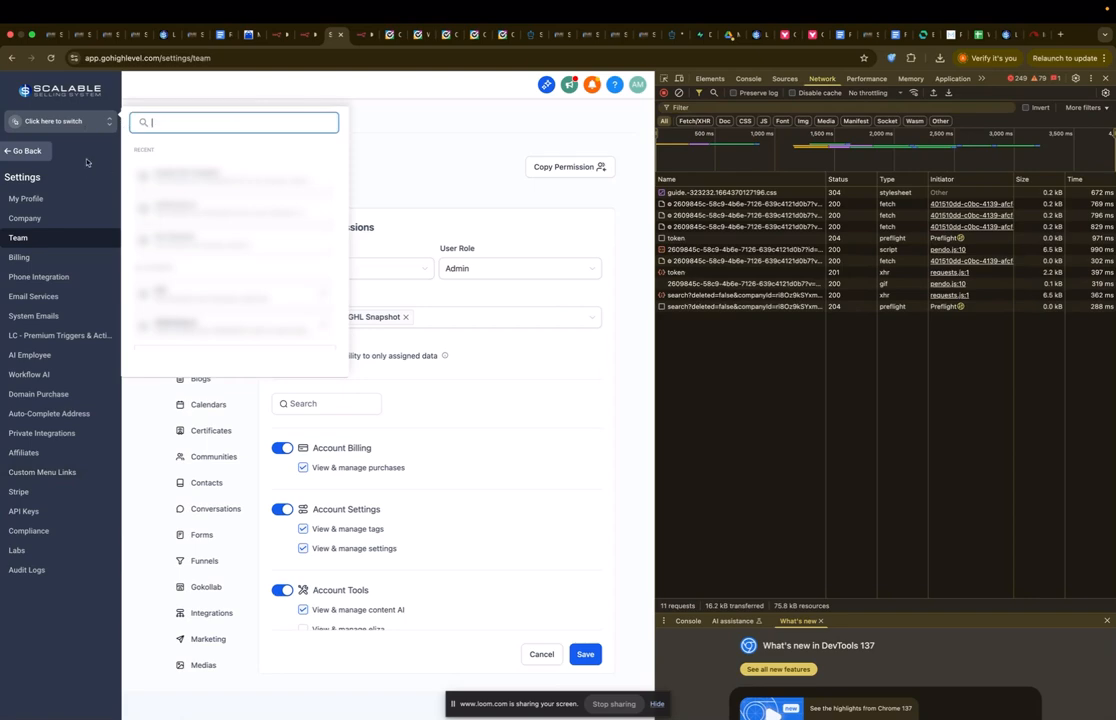
left_click(42, 154)
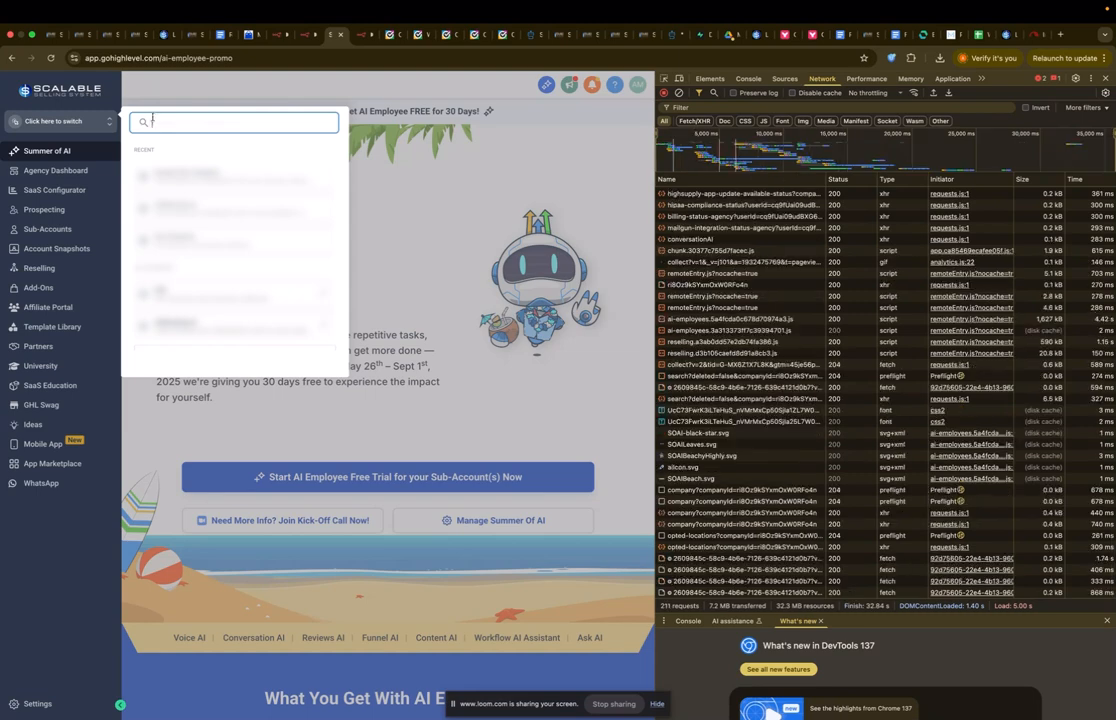
left_click(398, 230)
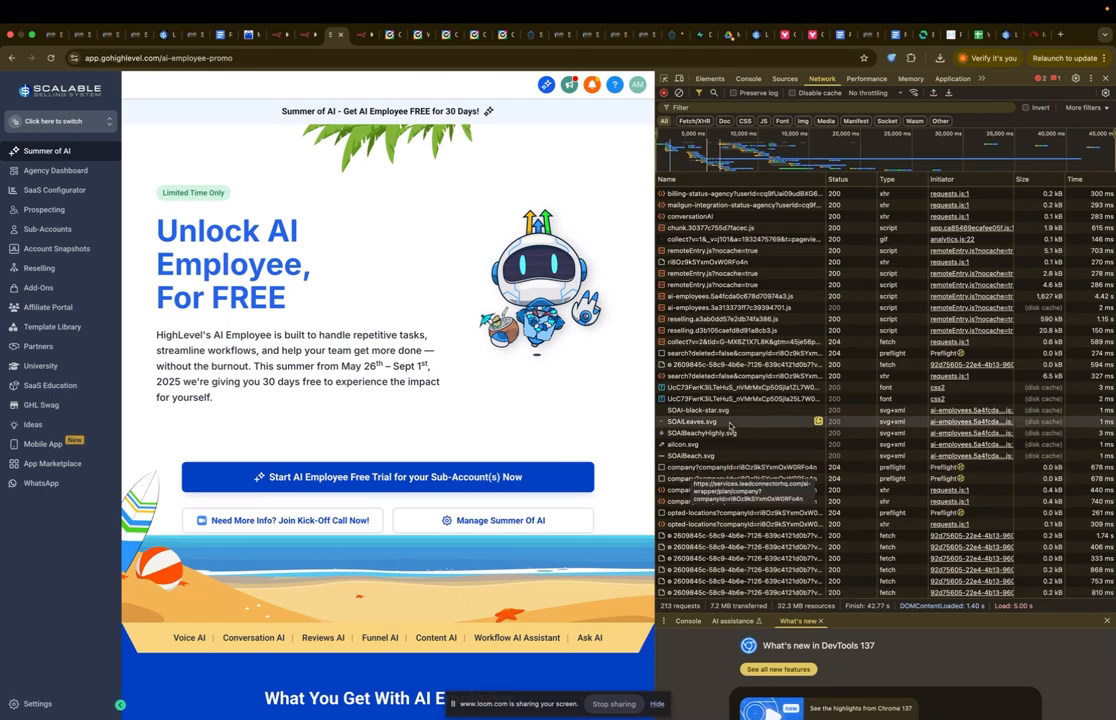
Step: Select the companyId value in the company request's payload and return to n8n
scroll(729, 285, "up", 20)
scroll(729, 285, "down", 15)
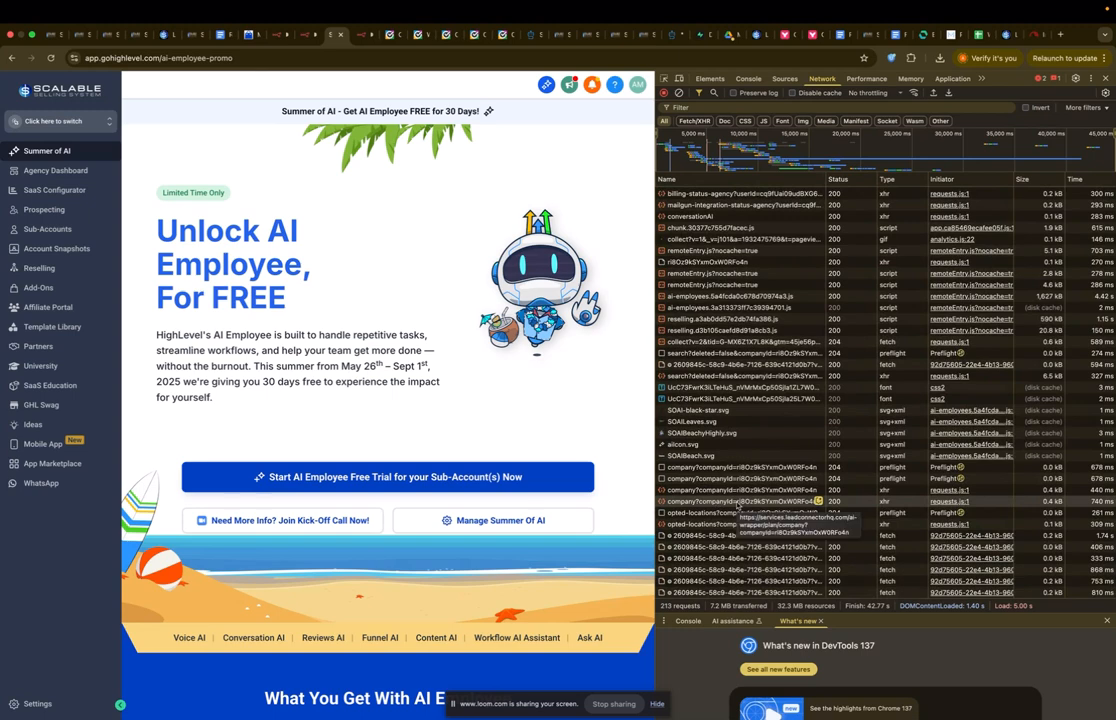
left_click(716, 501)
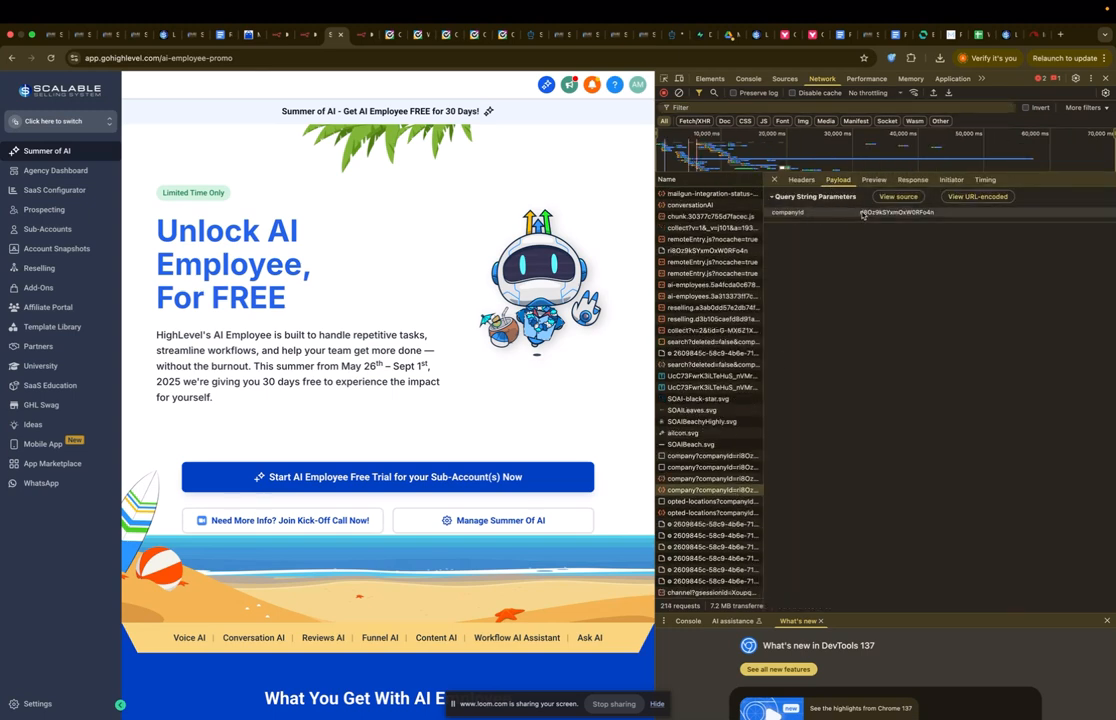
left_click_drag(859, 213, 935, 216)
key("ctrl+c")
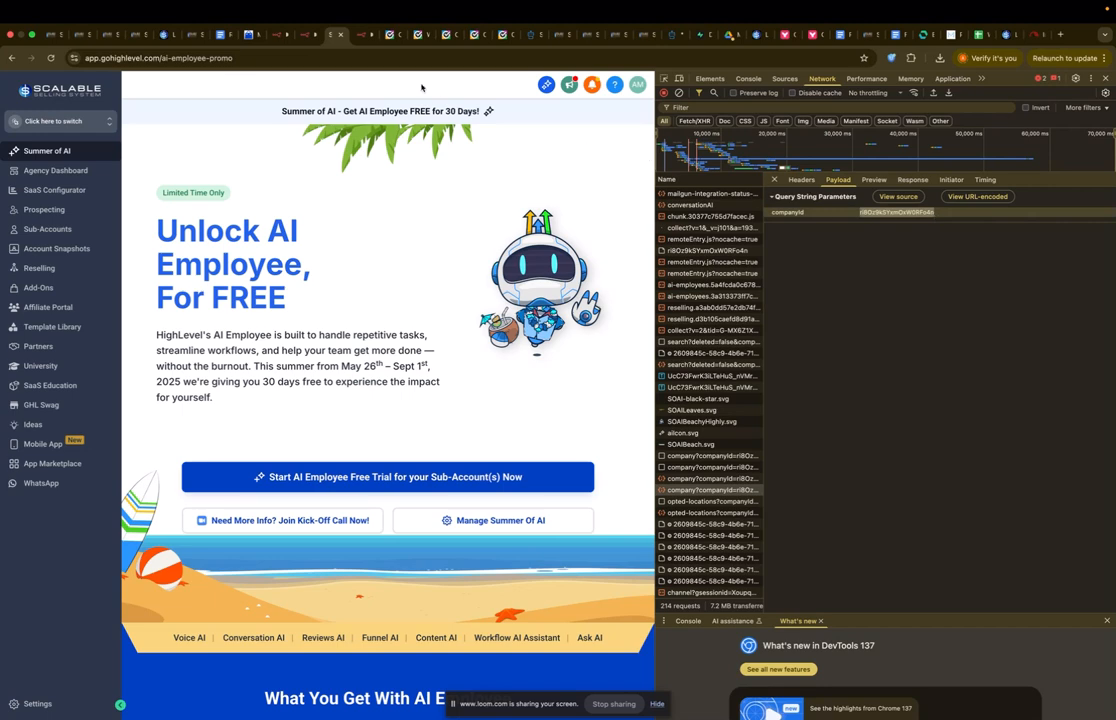
left_click(362, 34)
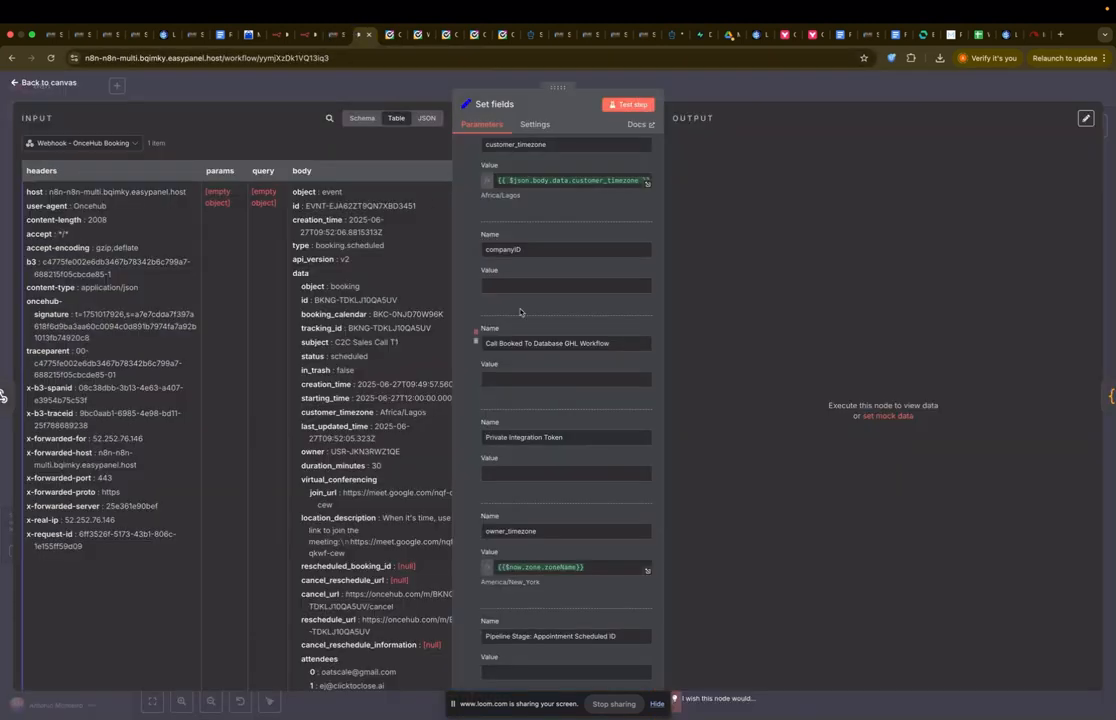
Step: Paste the copied company ID into the Set fields companyID value
left_click(540, 285)
key("ctrl+v")
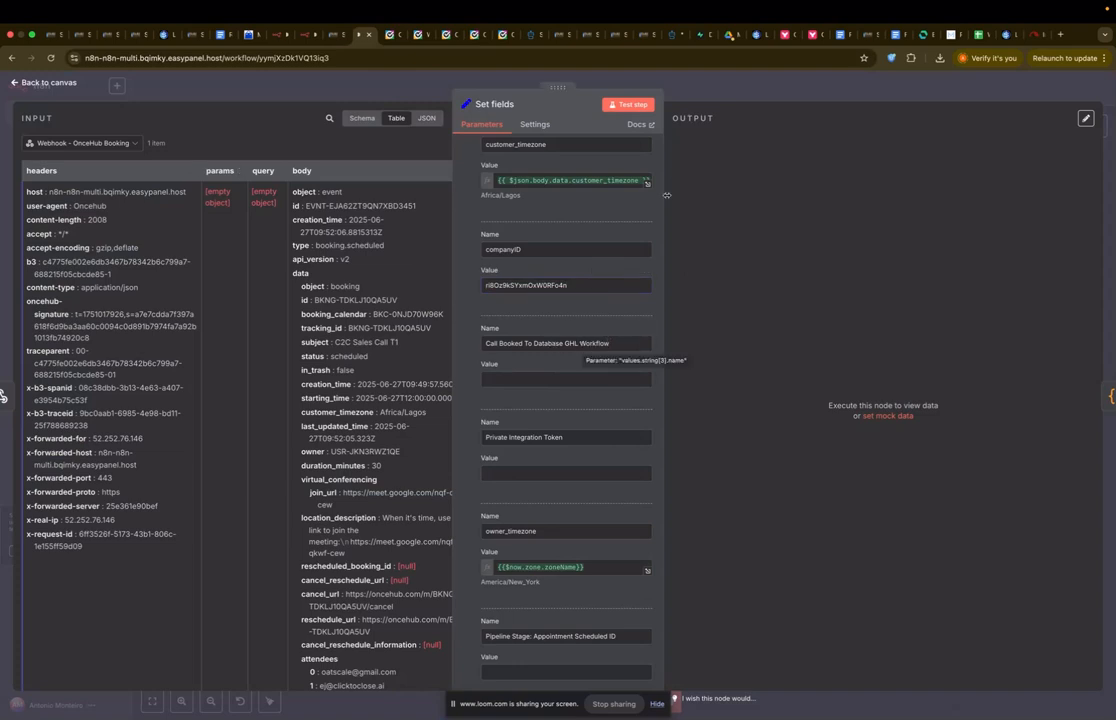
left_click(692, 92)
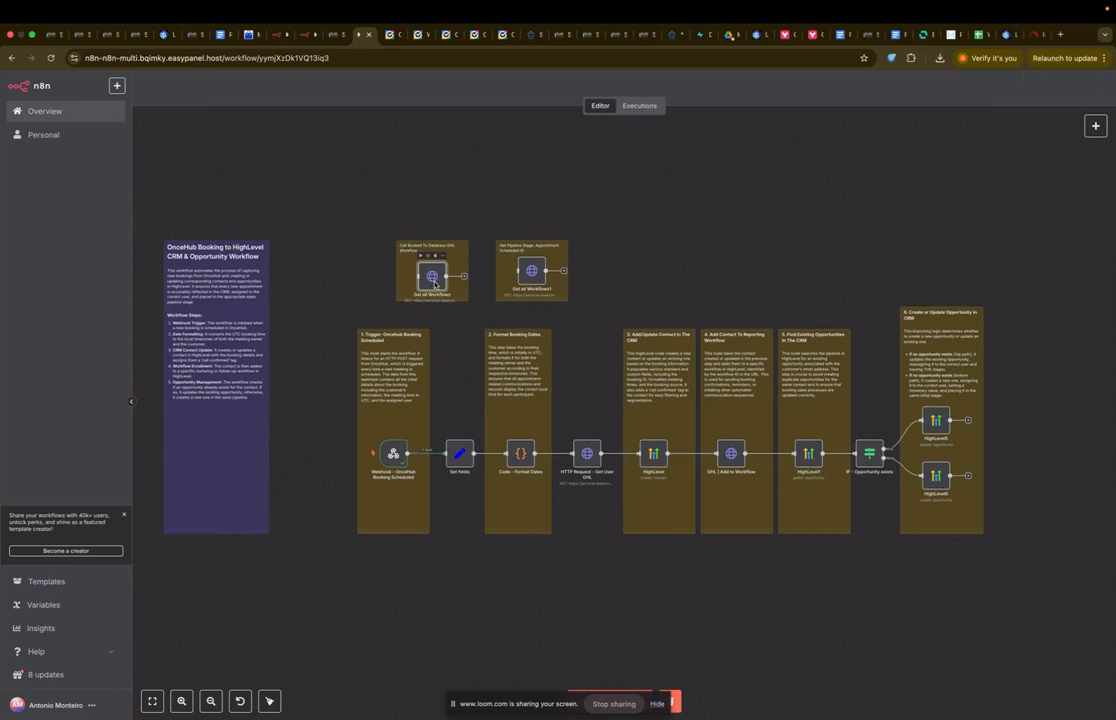
Step: Review the Get all Workflows node's settings
double_click(432, 280)
scroll(519, 380, "down", 2)
scroll(519, 380, "down", 3)
scroll(540, 326, "up", 1)
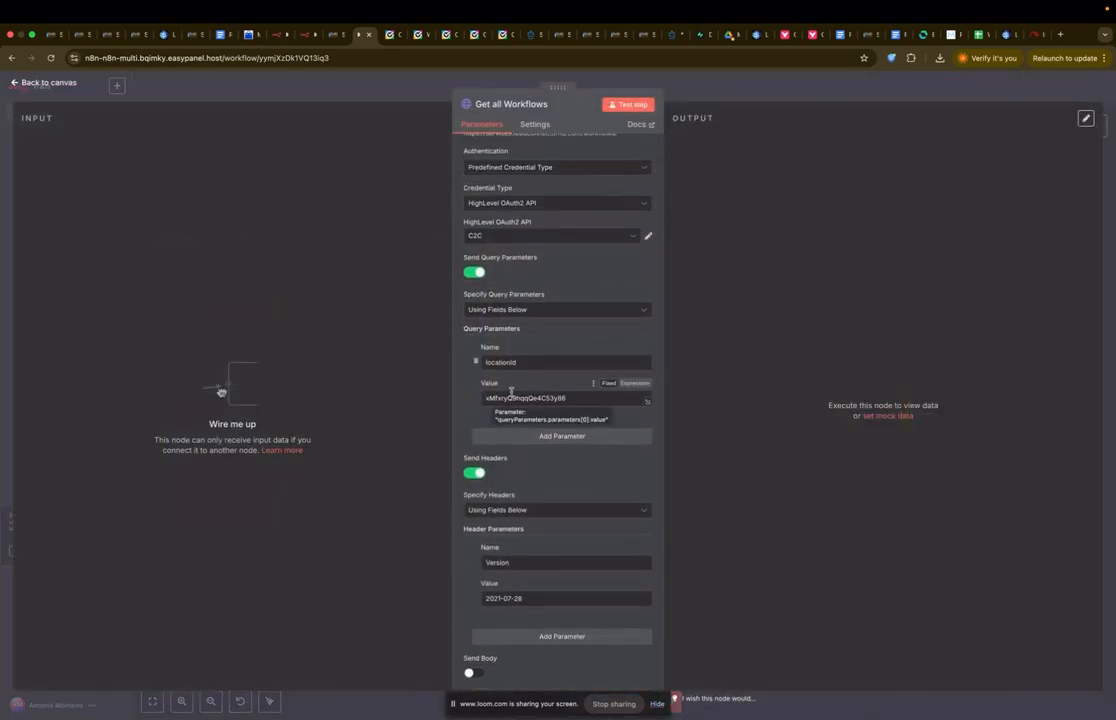
left_click(416, 90)
Step: Switch HighLevel to the Sample GHL Snapshot sub-account, select its location ID, and reopen Get all Workflows
left_click(329, 37)
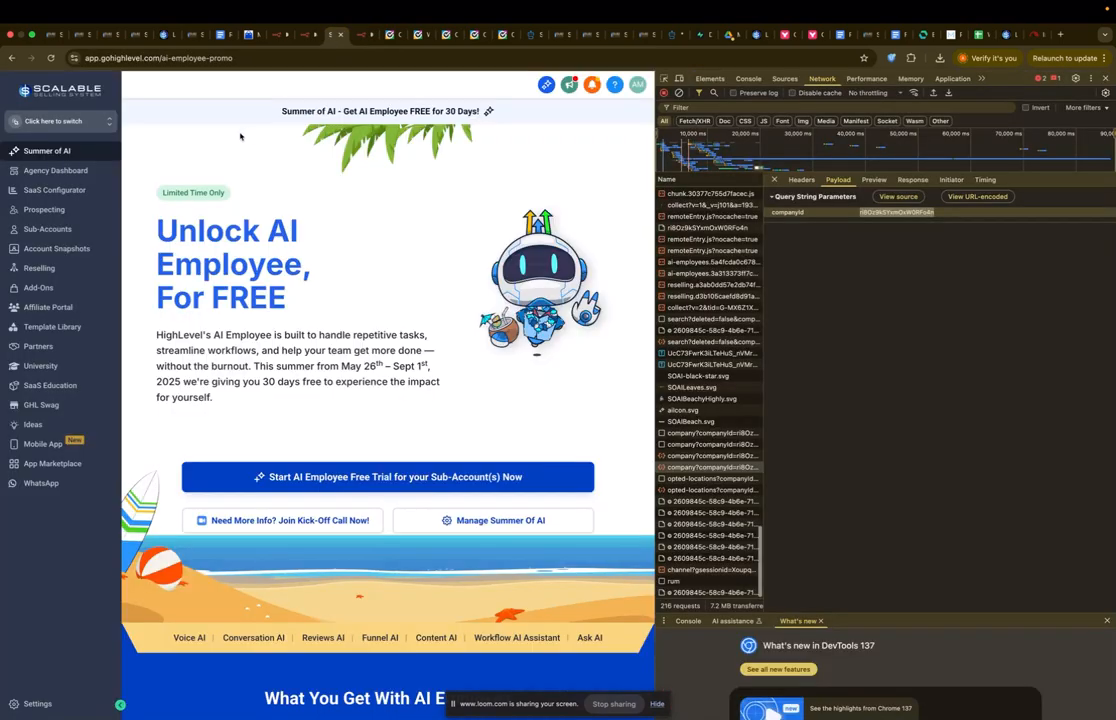
left_click(94, 129)
left_click(188, 190)
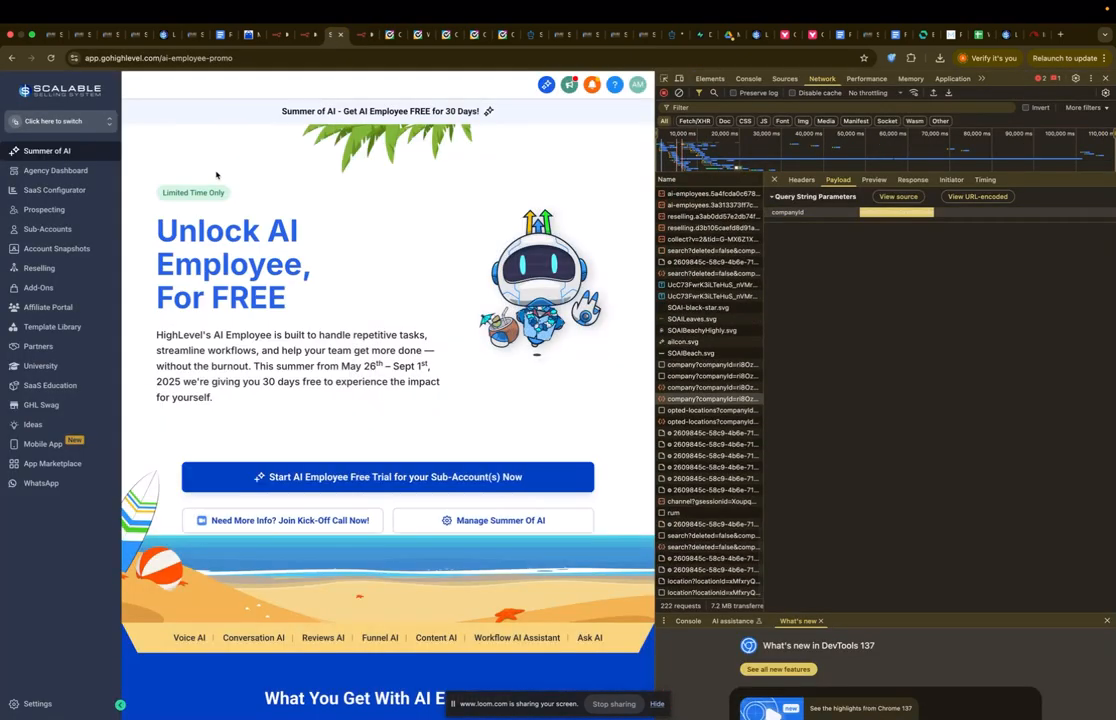
left_click_drag(219, 60, 297, 62)
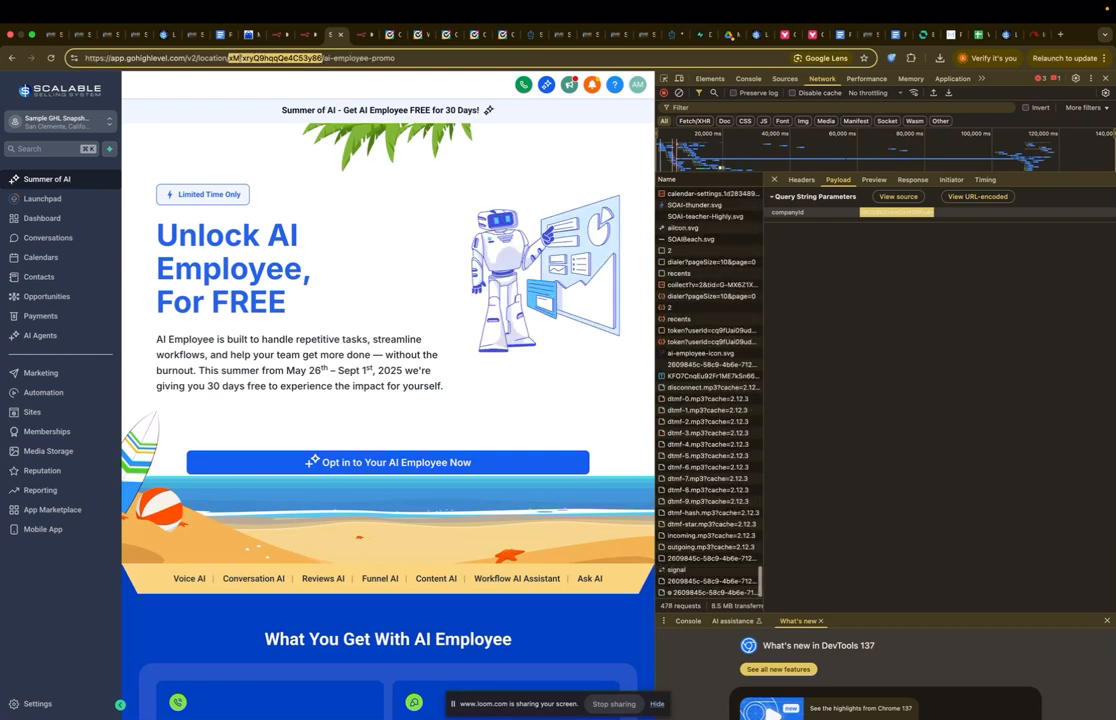
left_click(360, 34)
double_click(431, 283)
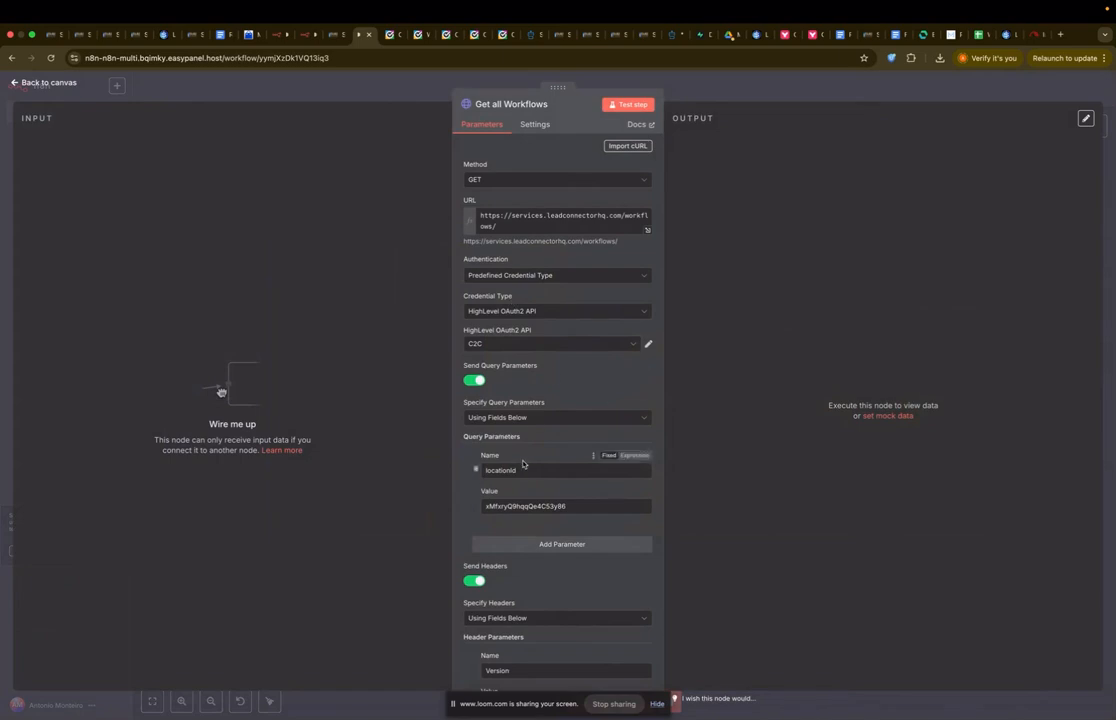
Step: Verify the locationId value and keep the C2C HighLevel credential, then test Get all Workflows
double_click(530, 508)
left_click(560, 507)
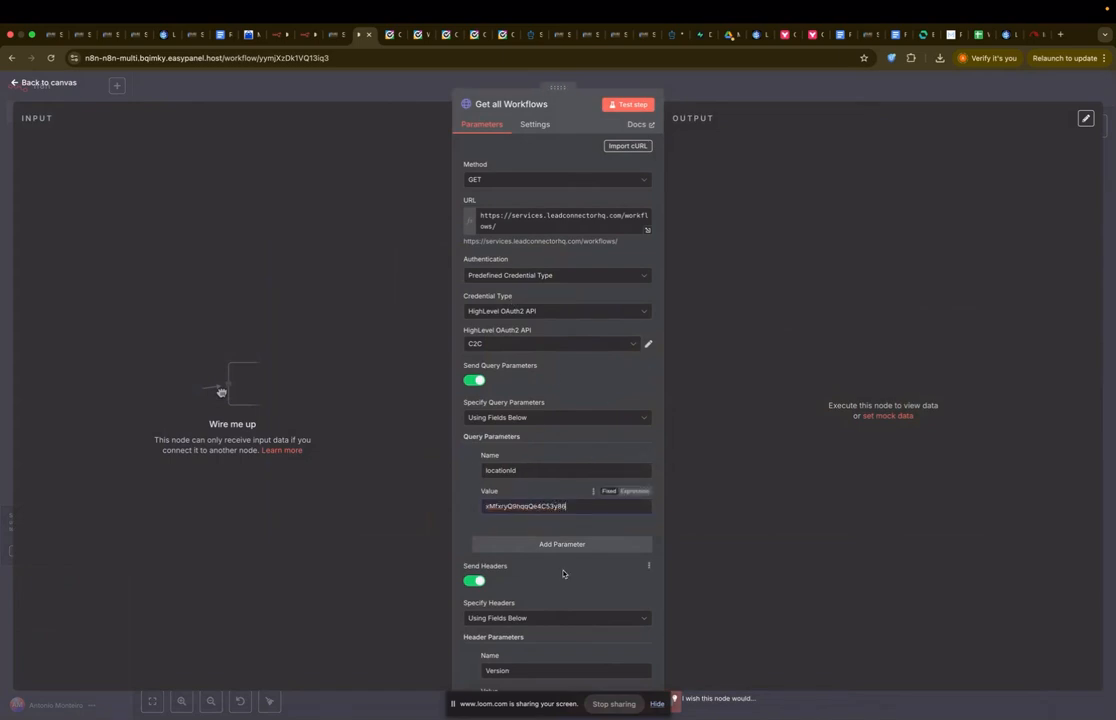
scroll(564, 575, "down", 2)
scroll(588, 201, "up", 1)
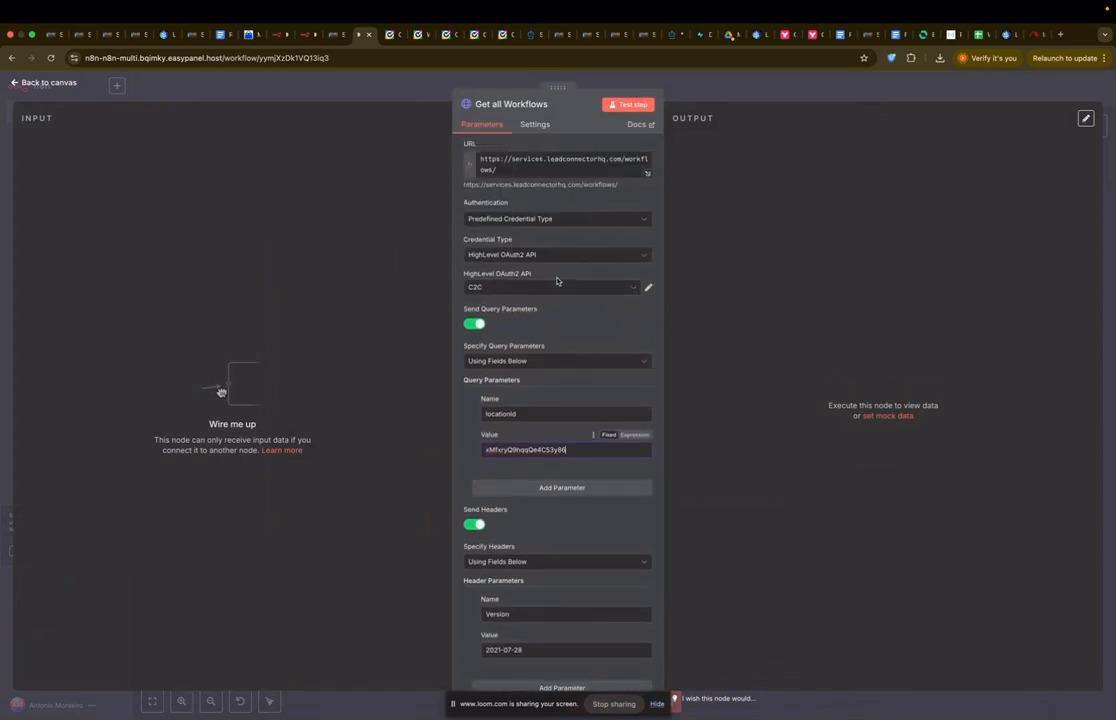
left_click(557, 287)
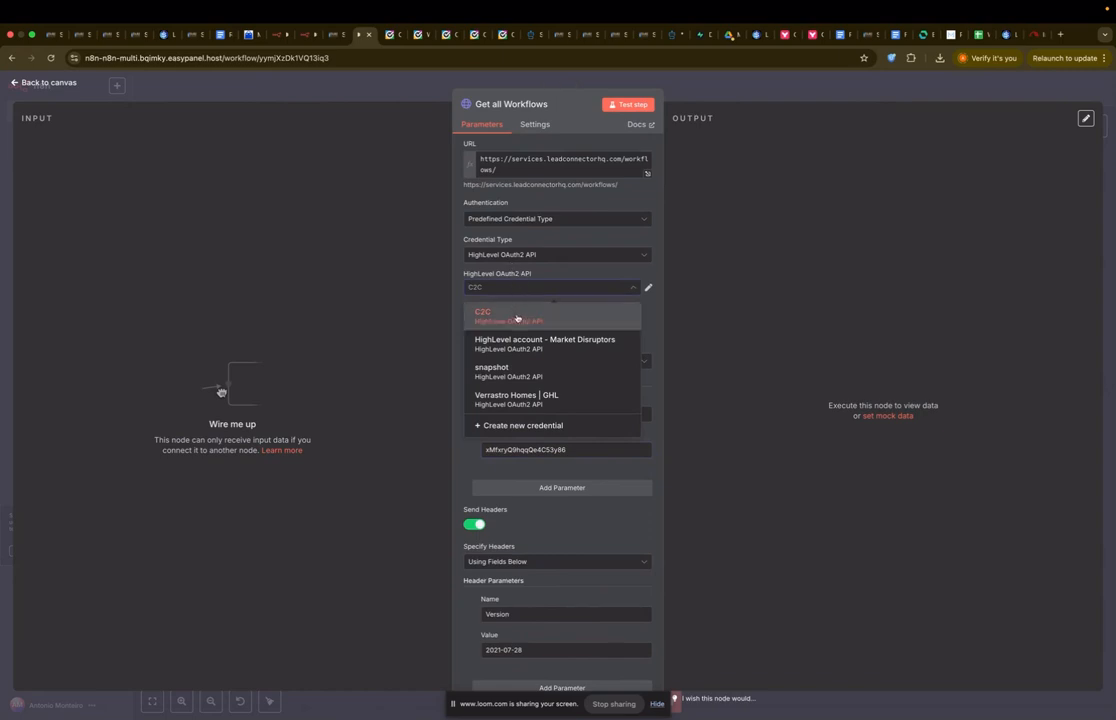
left_click(517, 318)
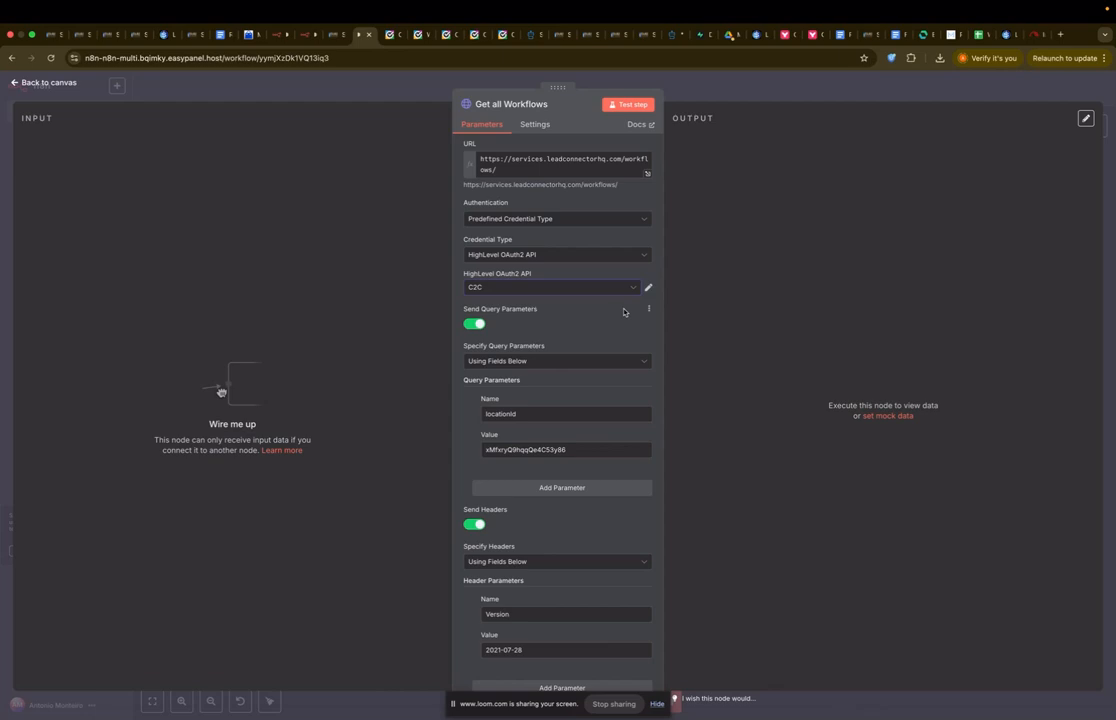
left_click(513, 285)
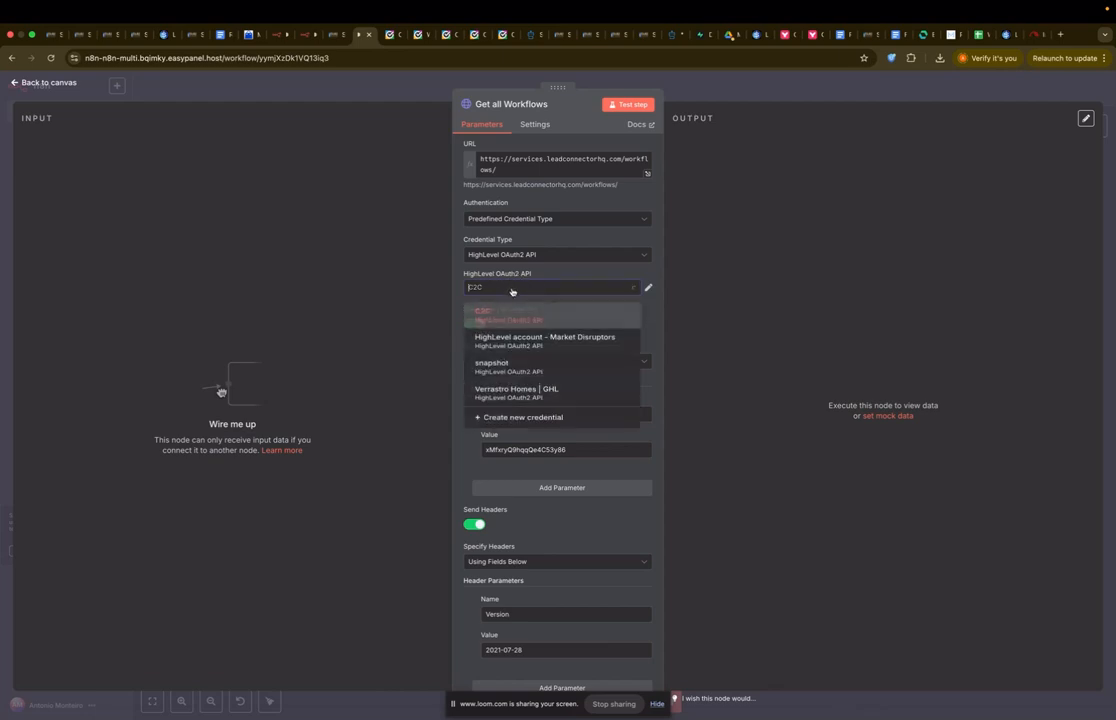
left_click(537, 318)
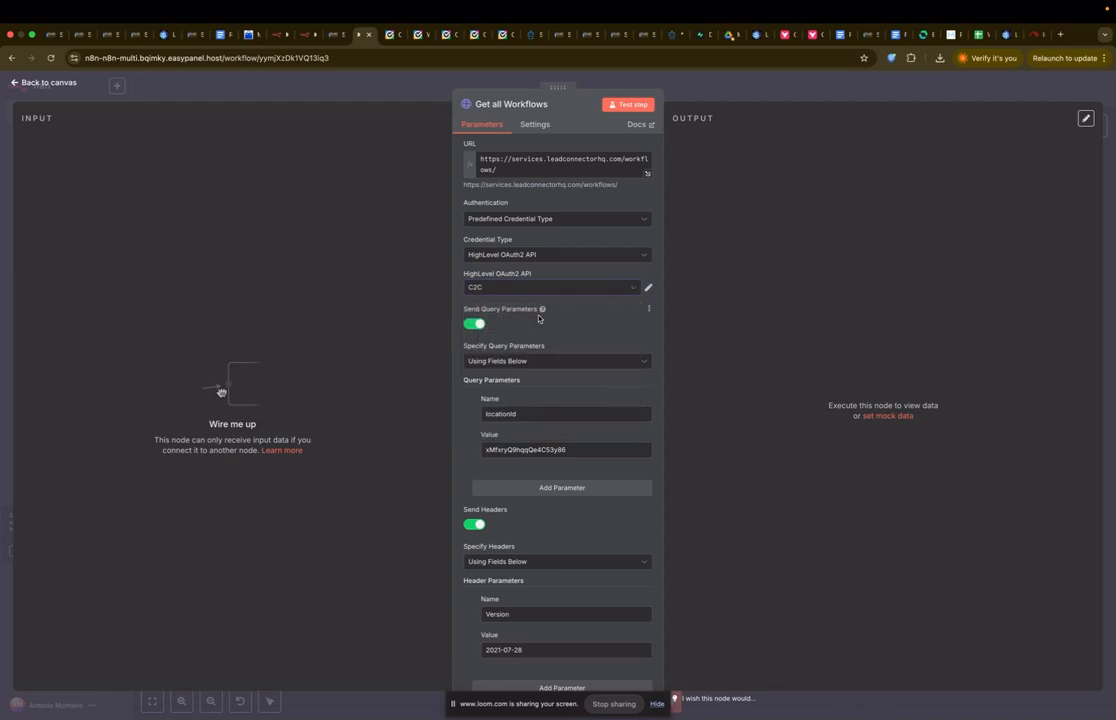
scroll(598, 369, "down", 2)
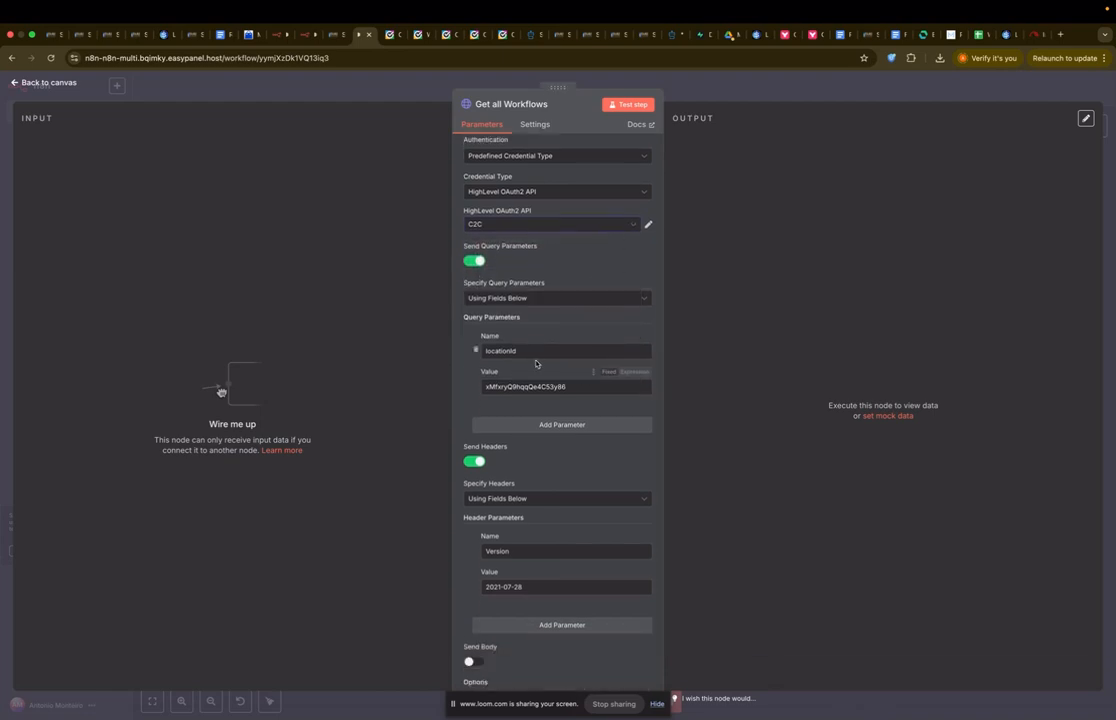
left_click(628, 104)
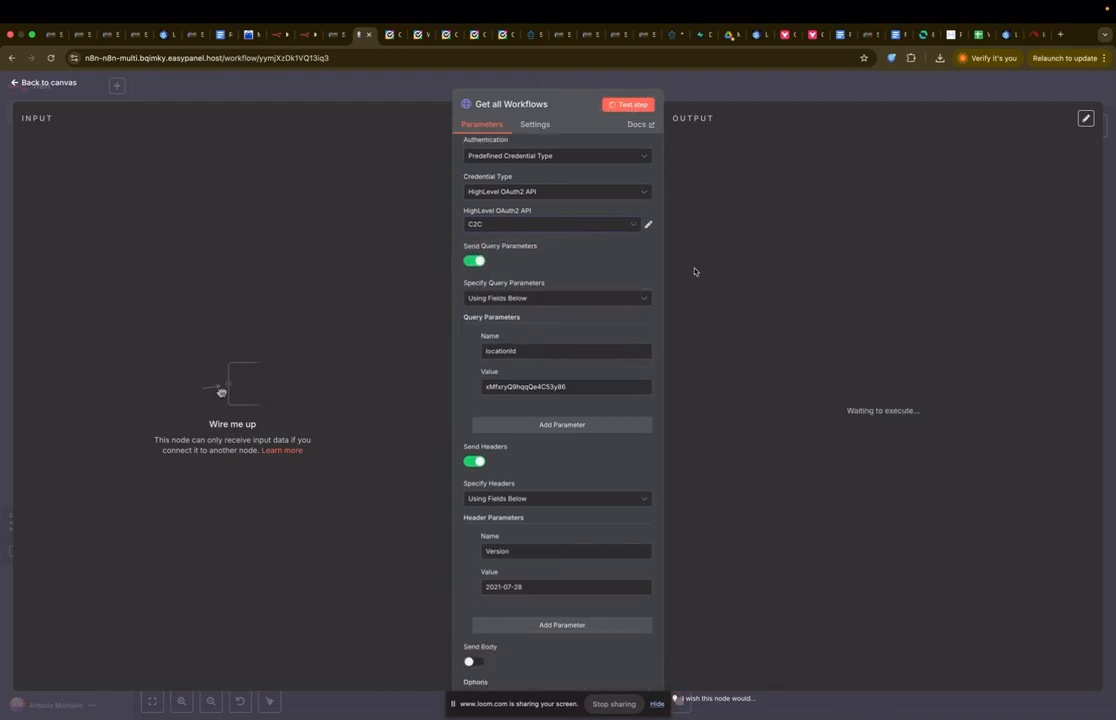
Step: Copy the 'Call Booked To Database' name from the sticky note above Get all Workflows
key("Escape")
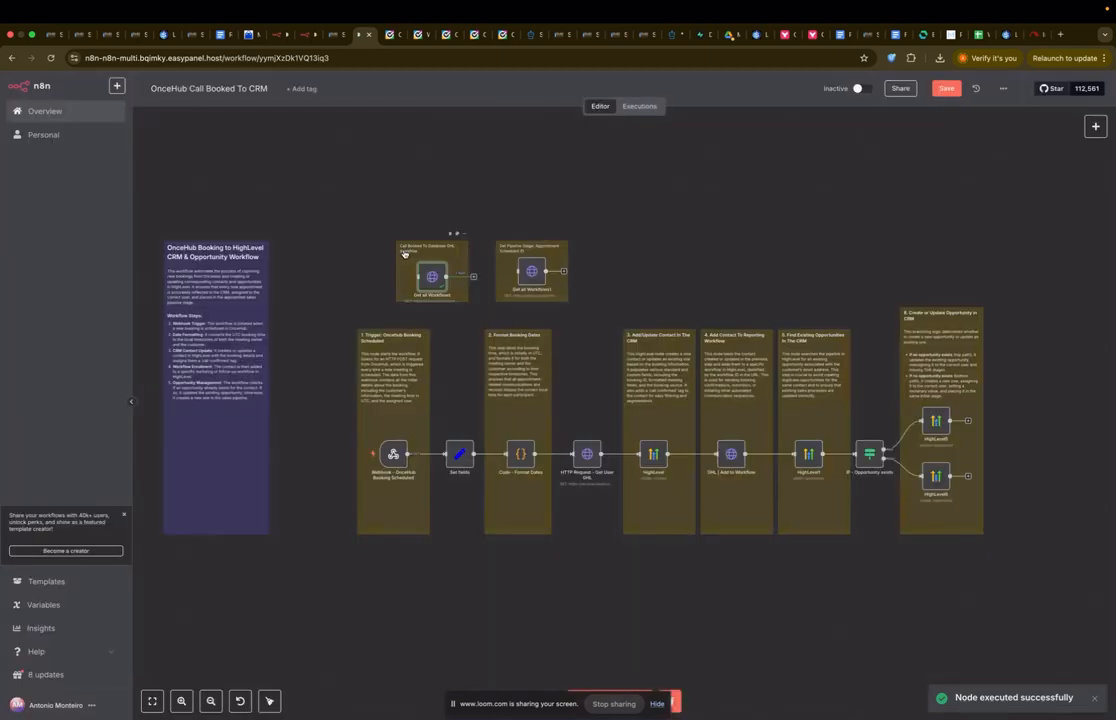
double_click(420, 245)
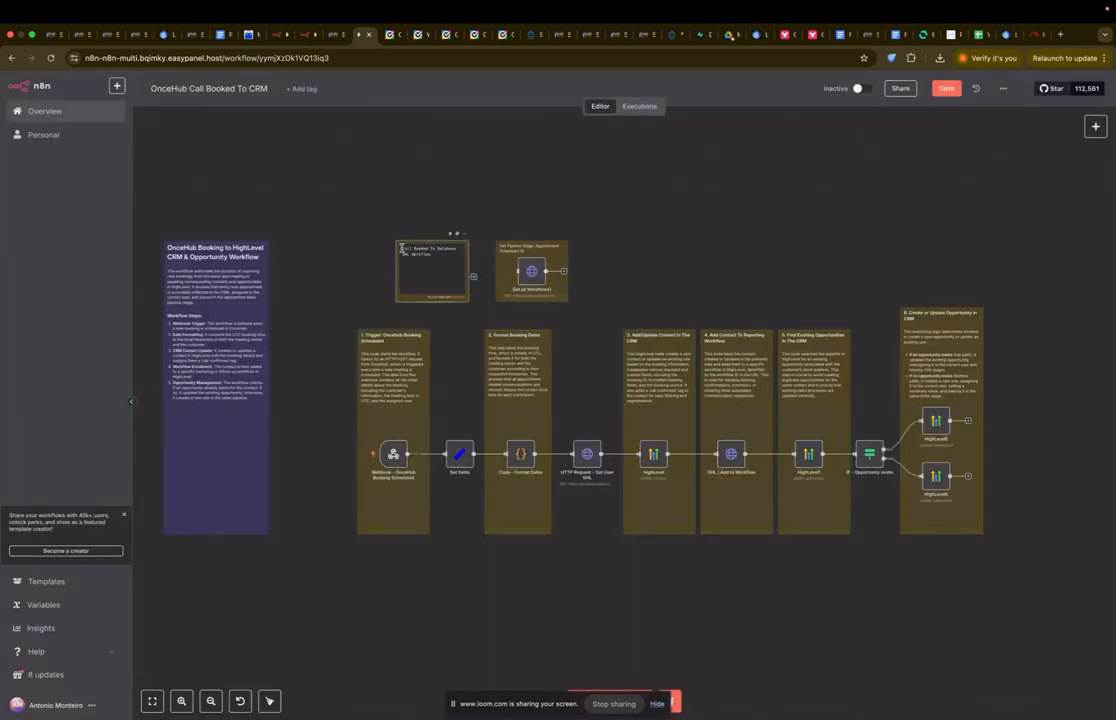
left_click_drag(402, 248, 455, 246)
key("ctrl+c")
left_click(494, 194)
Step: Search the Get all Workflows output for 'Call Booked To Database' and select its id
double_click(429, 284)
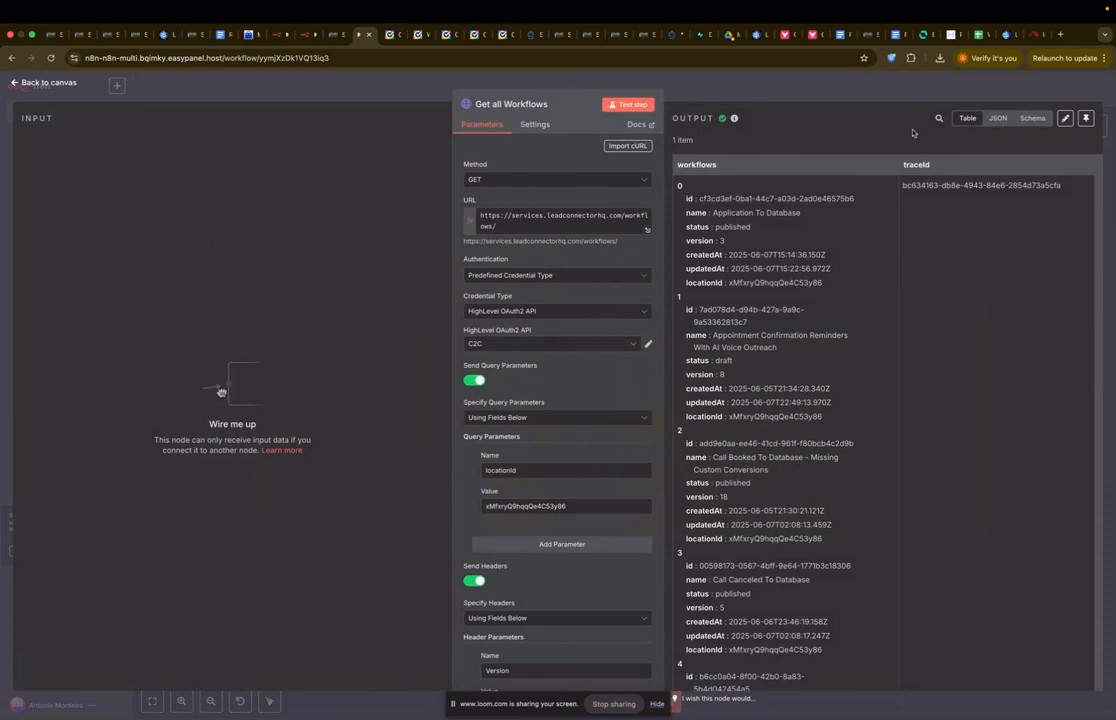
left_click(939, 118)
key("ctrl+v")
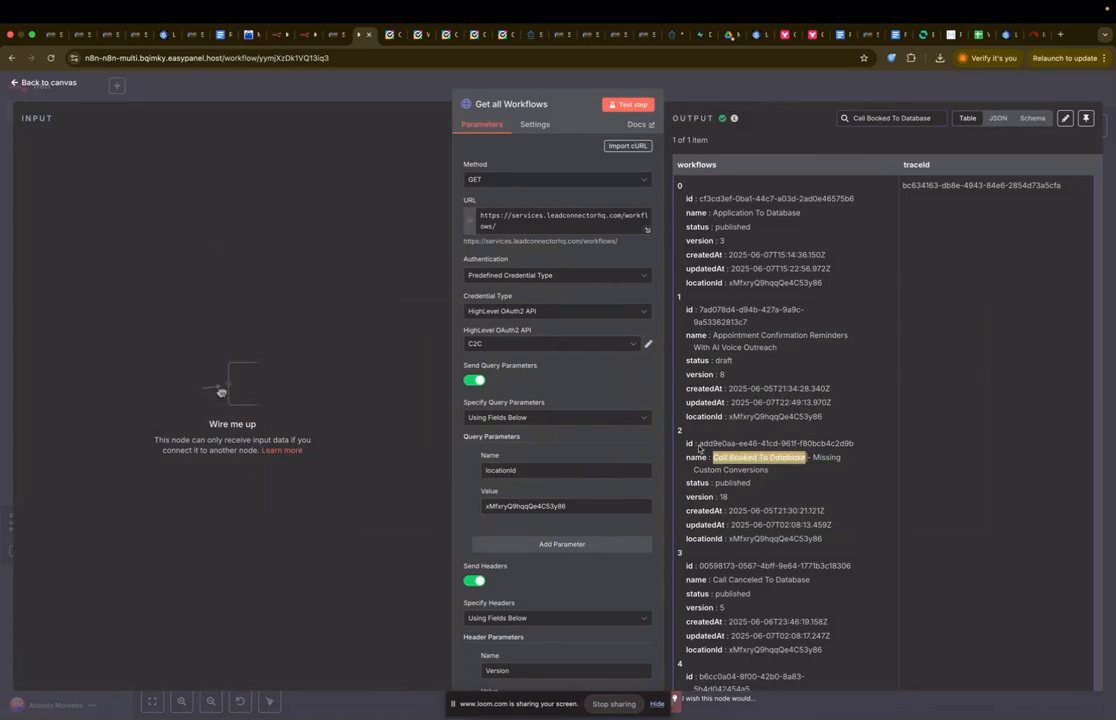
left_click_drag(699, 443, 855, 443)
key("ctrl+c")
Step: Paste the copied id into Set fields' Call Booked To Database GHL Workflow value
left_click(787, 94)
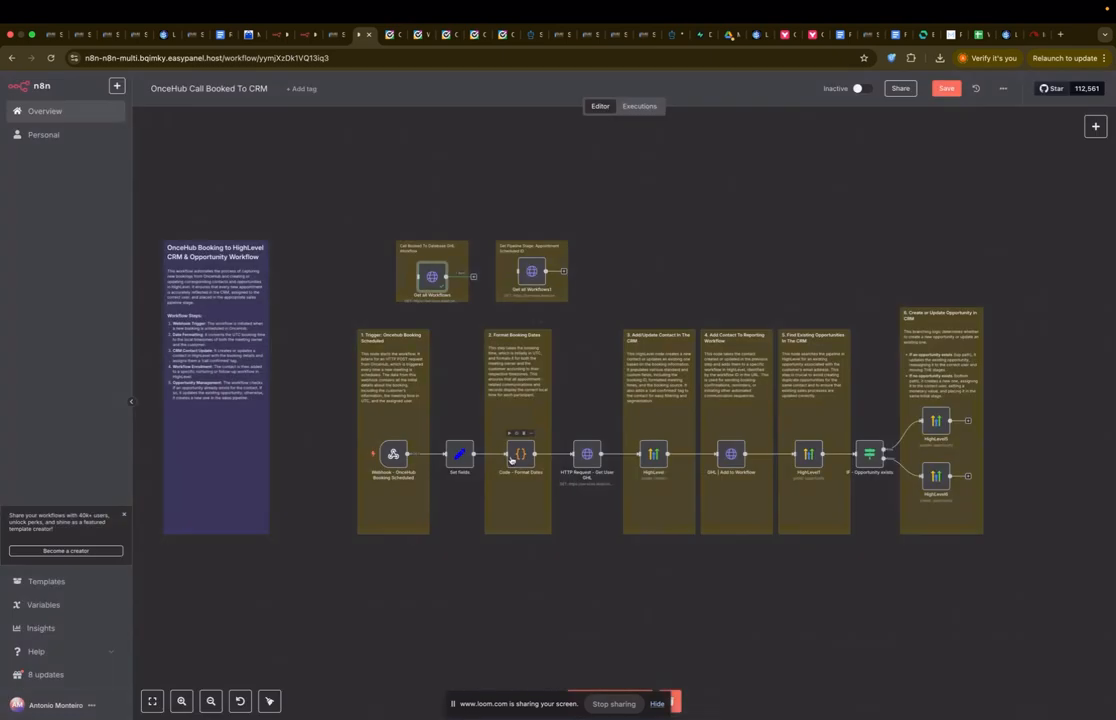
double_click(460, 458)
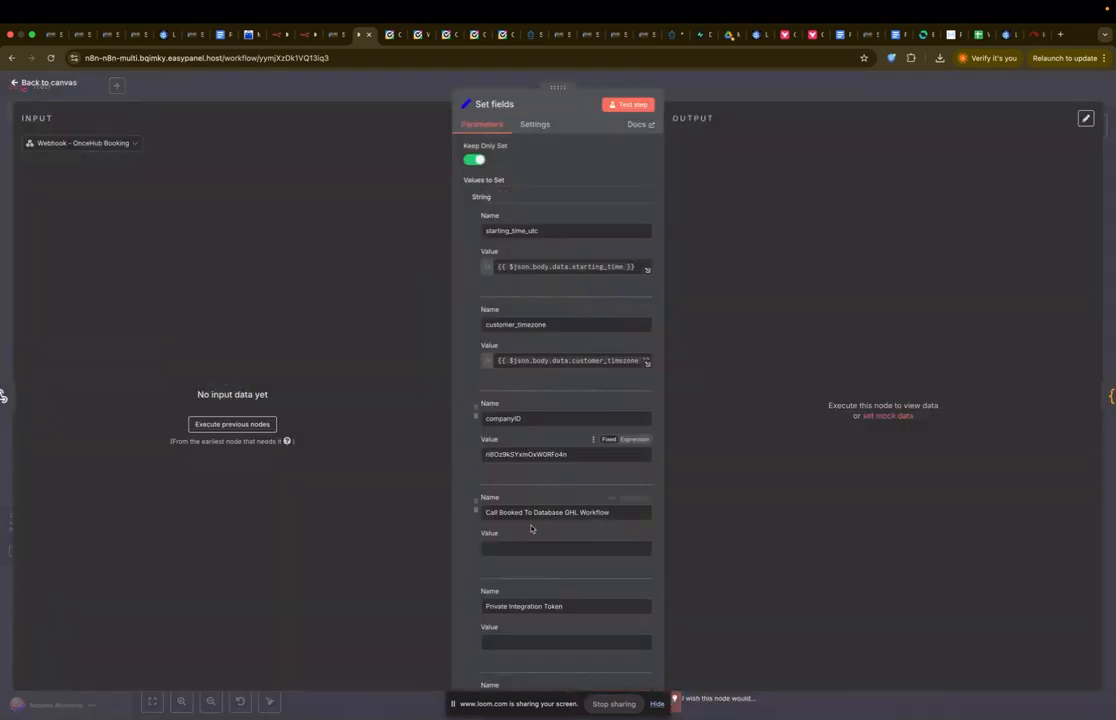
key("ctrl+v")
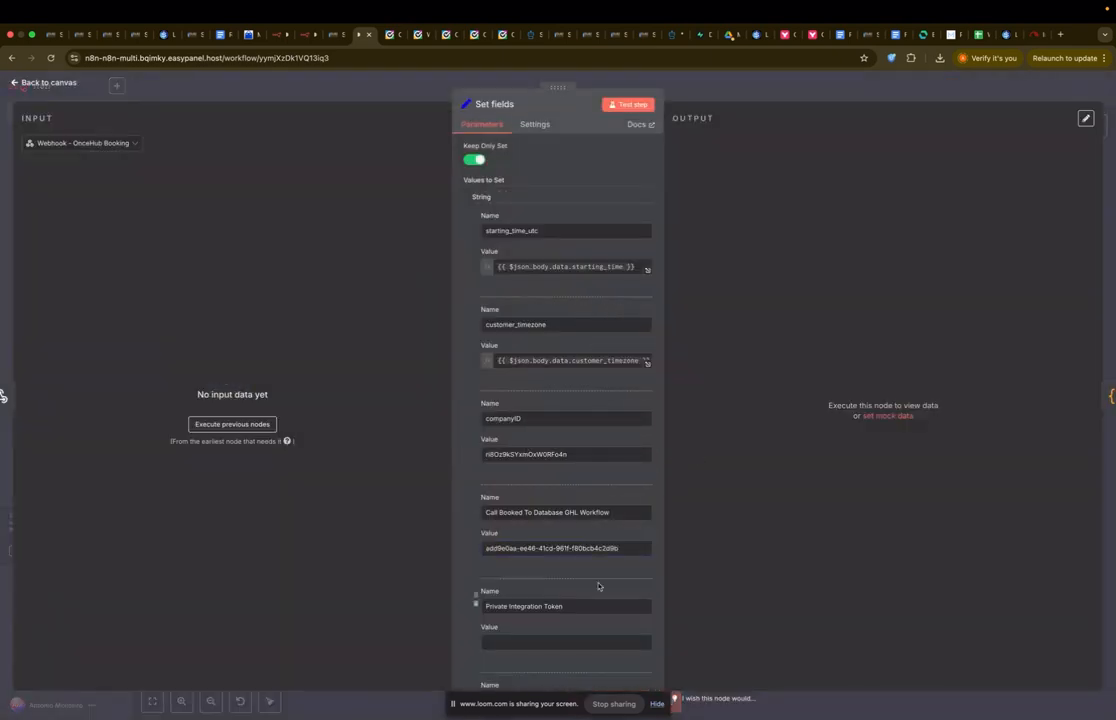
scroll(560, 600, "down", 2)
Step: Focus the Private Integration Token value and go to HighLevel's account switcher
left_click(558, 569)
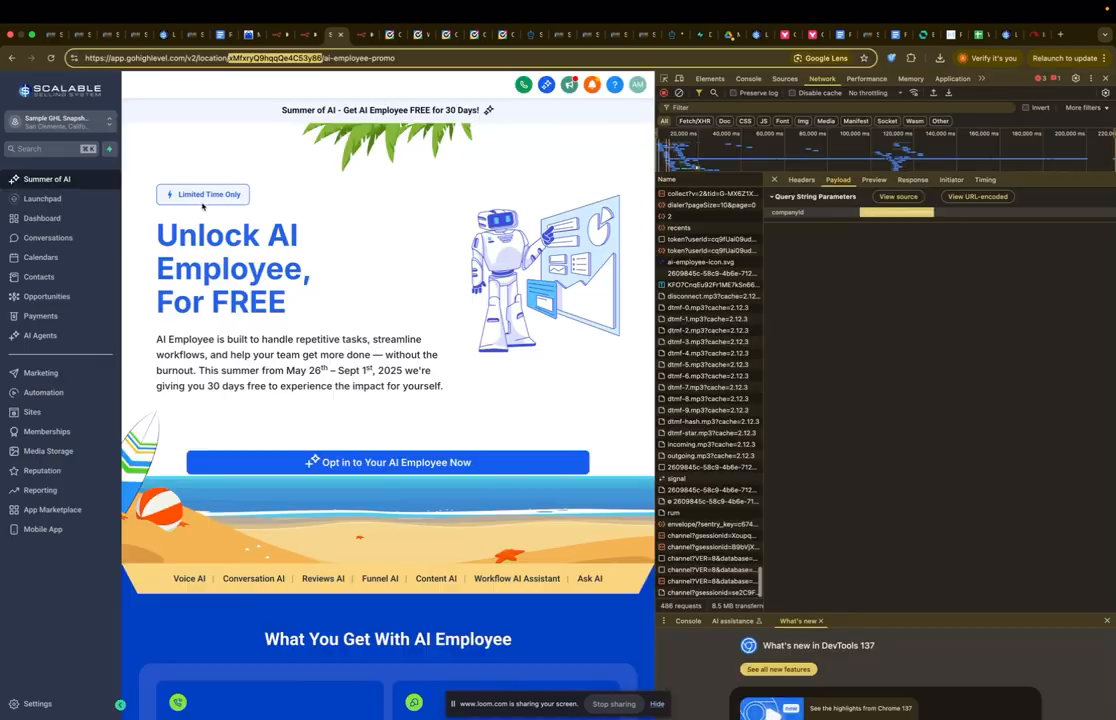
key("ctrl+shift+Tab")
left_click(88, 121)
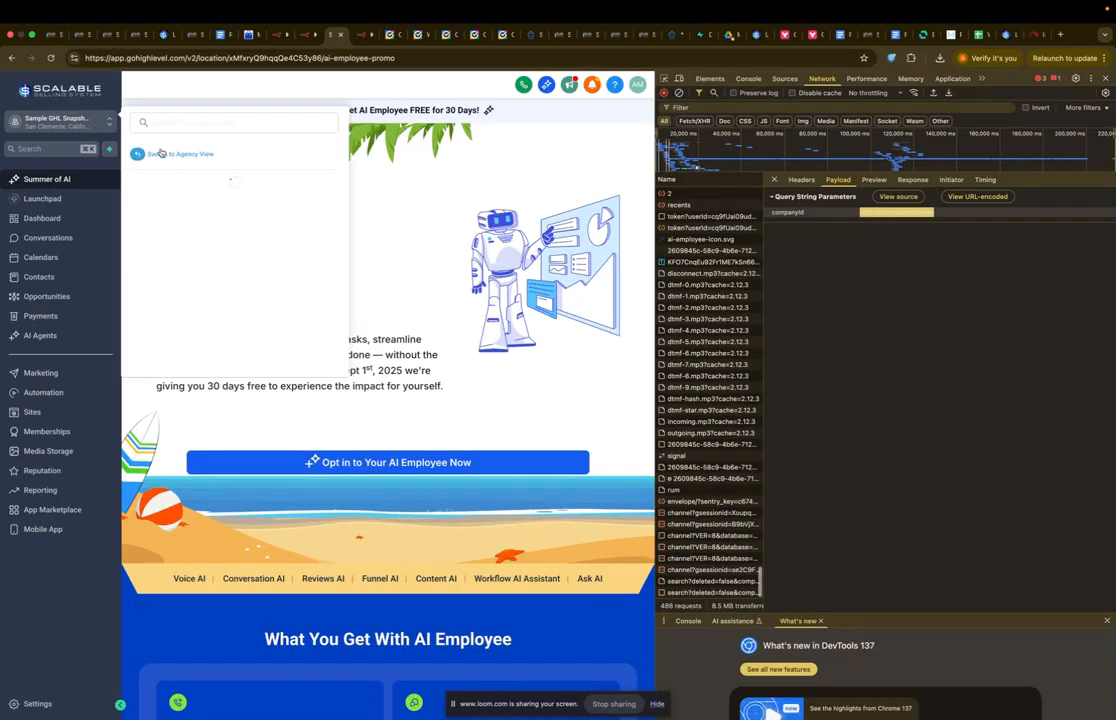
Step: Delete the old n8n integration under agency Settings > Private Integrations
left_click(215, 155)
key("super+alt+i")
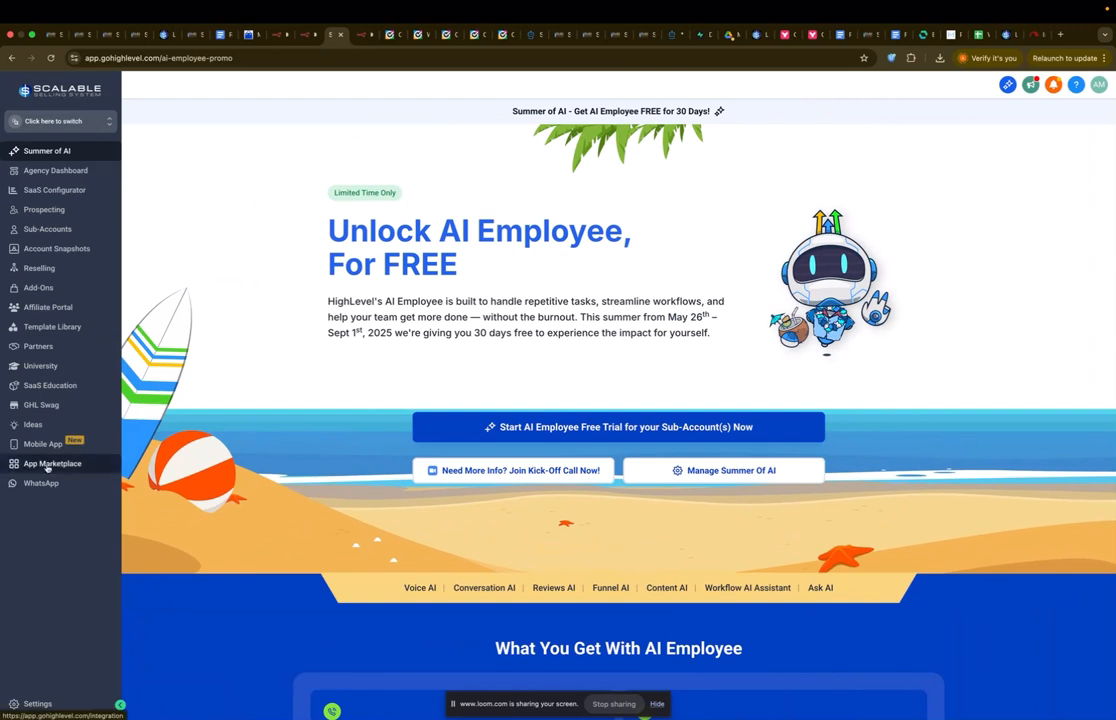
left_click(56, 637)
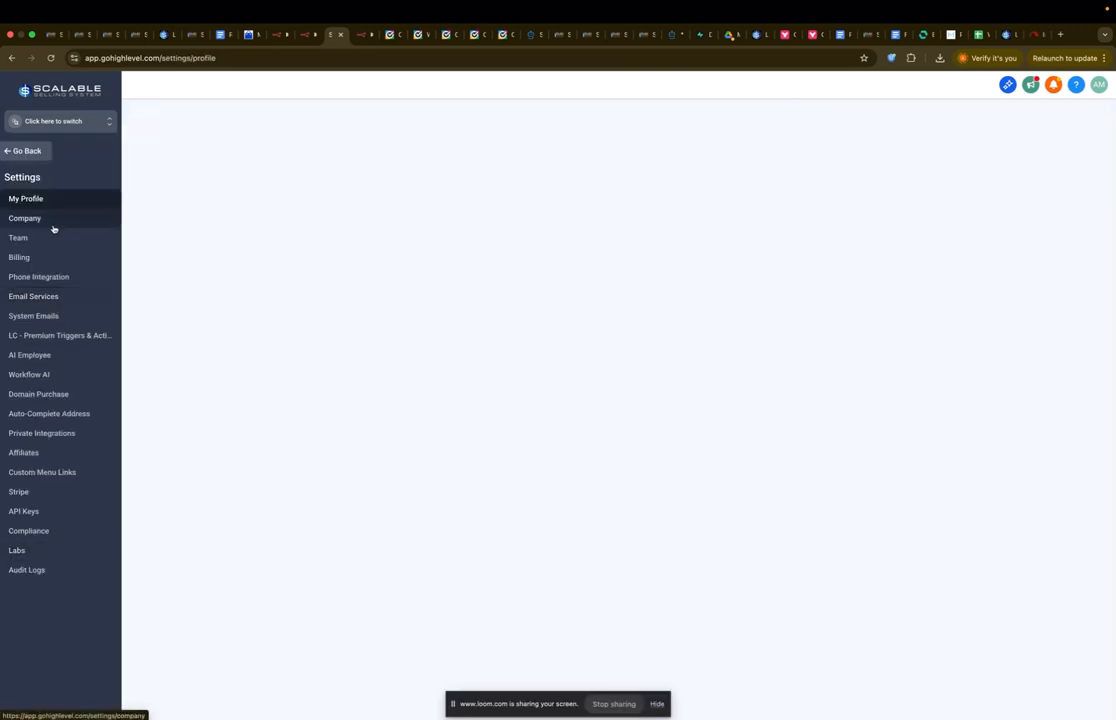
left_click(42, 433)
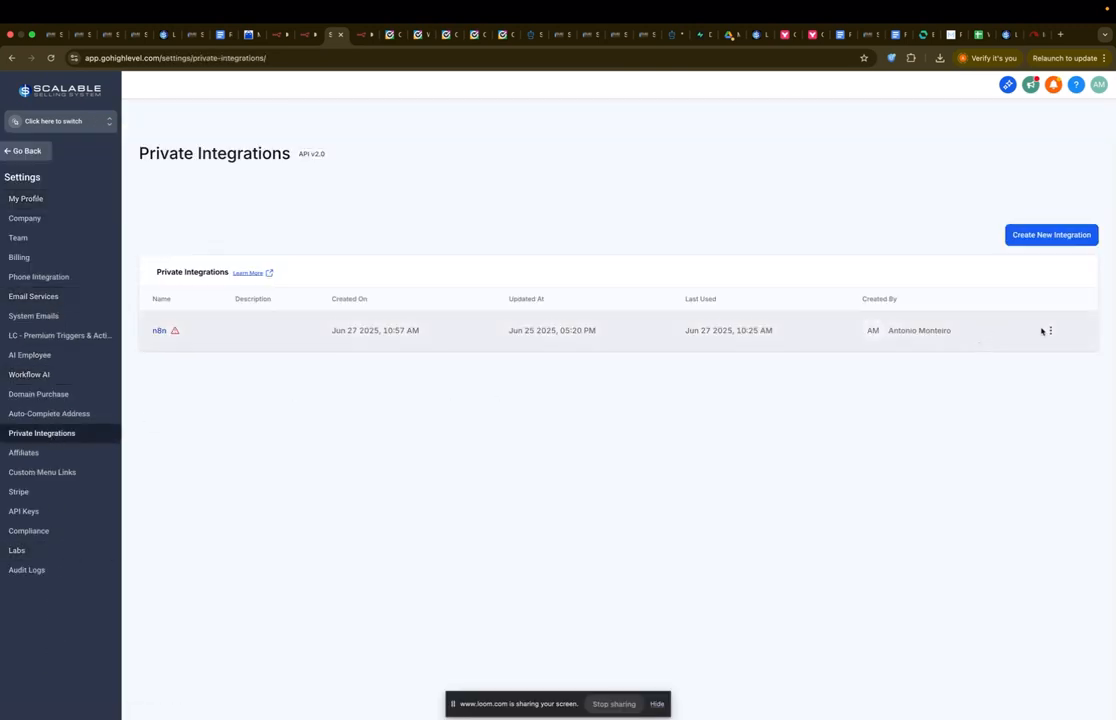
left_click(1050, 331)
left_click(1014, 378)
left_click(634, 406)
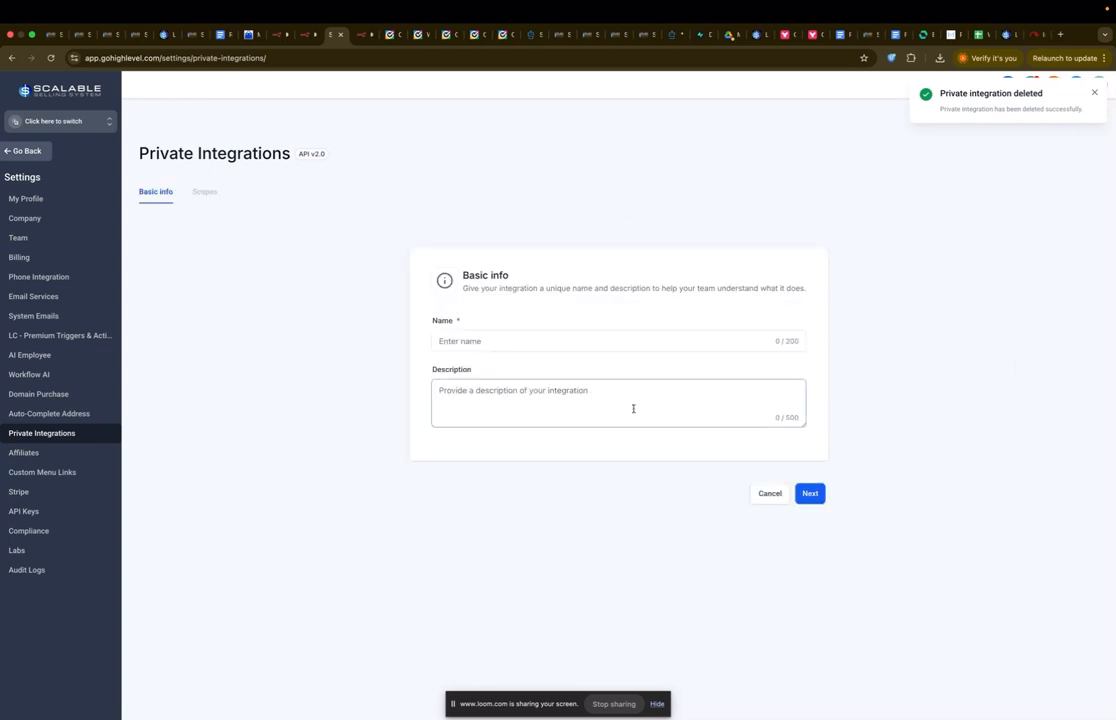
Step: Start a new private integration named 'n8n' with a short description
left_click(660, 337)
type("n8n")
left_click(643, 388)
type("n8")
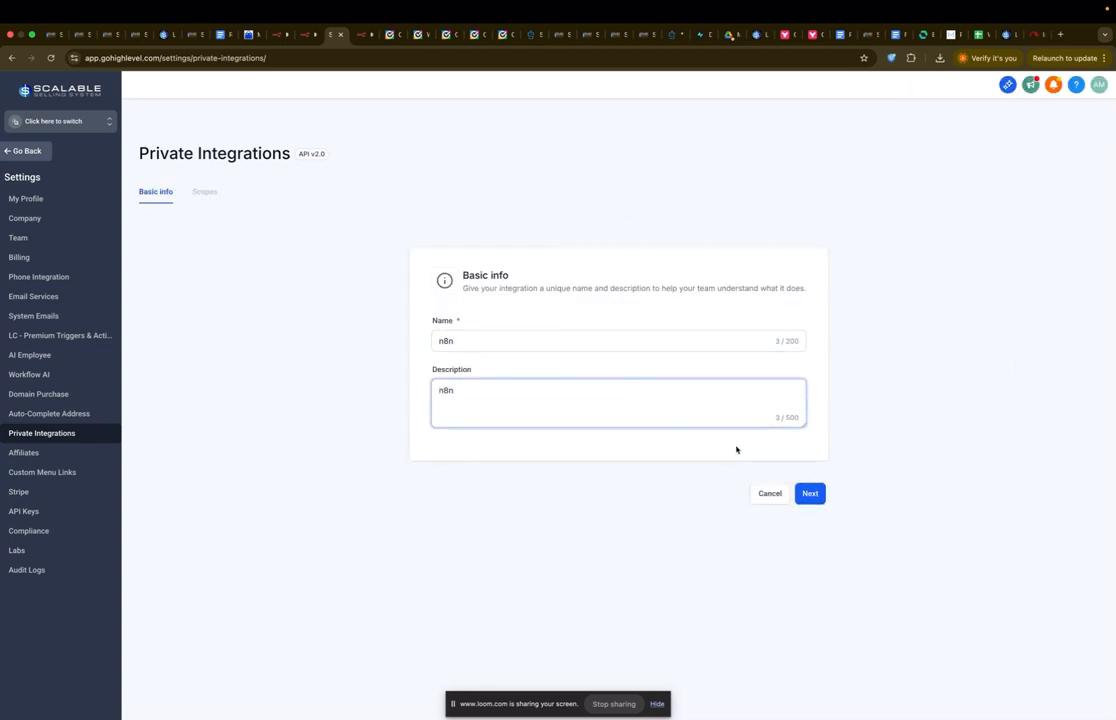
left_click(810, 503)
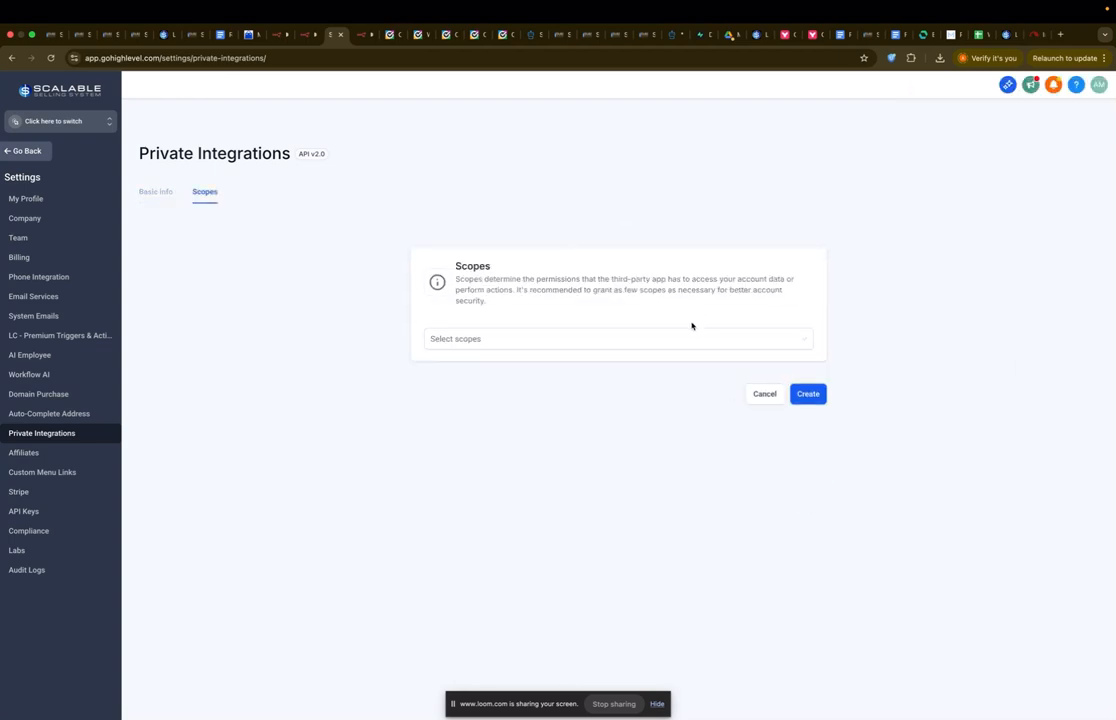
Step: Give the integration View Users and Edit Users scopes and create it, accepting the warning
left_click(688, 337)
type("user")
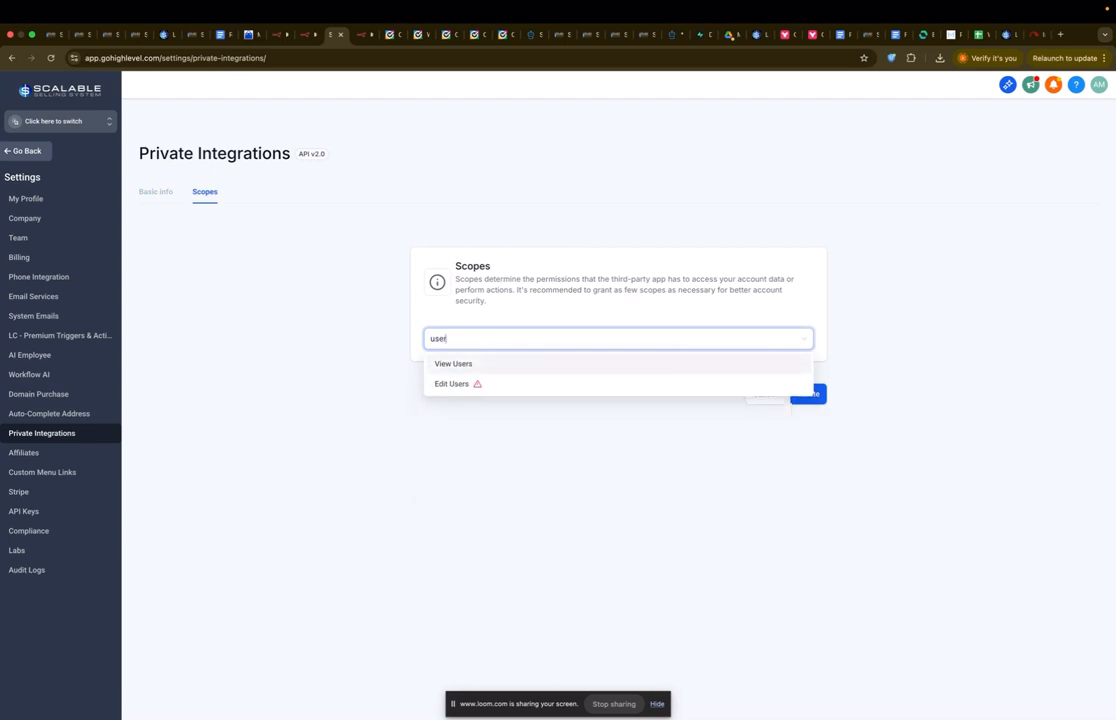
left_click(656, 365)
type("edit")
left_click(593, 443)
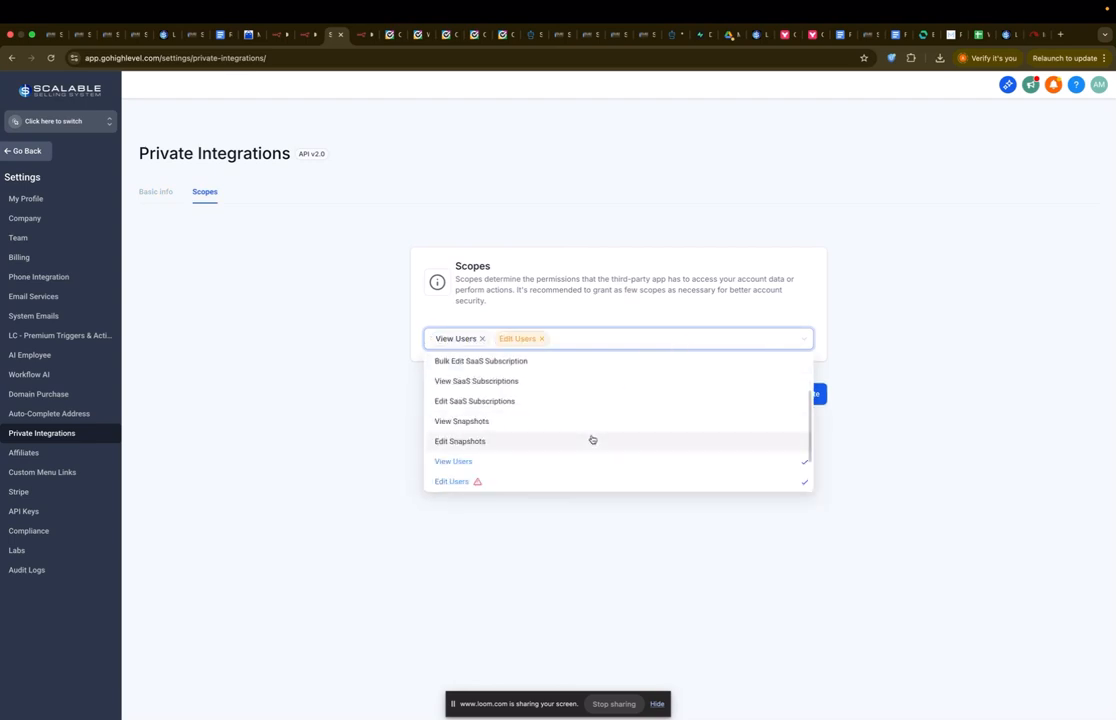
left_click(727, 292)
left_click(805, 394)
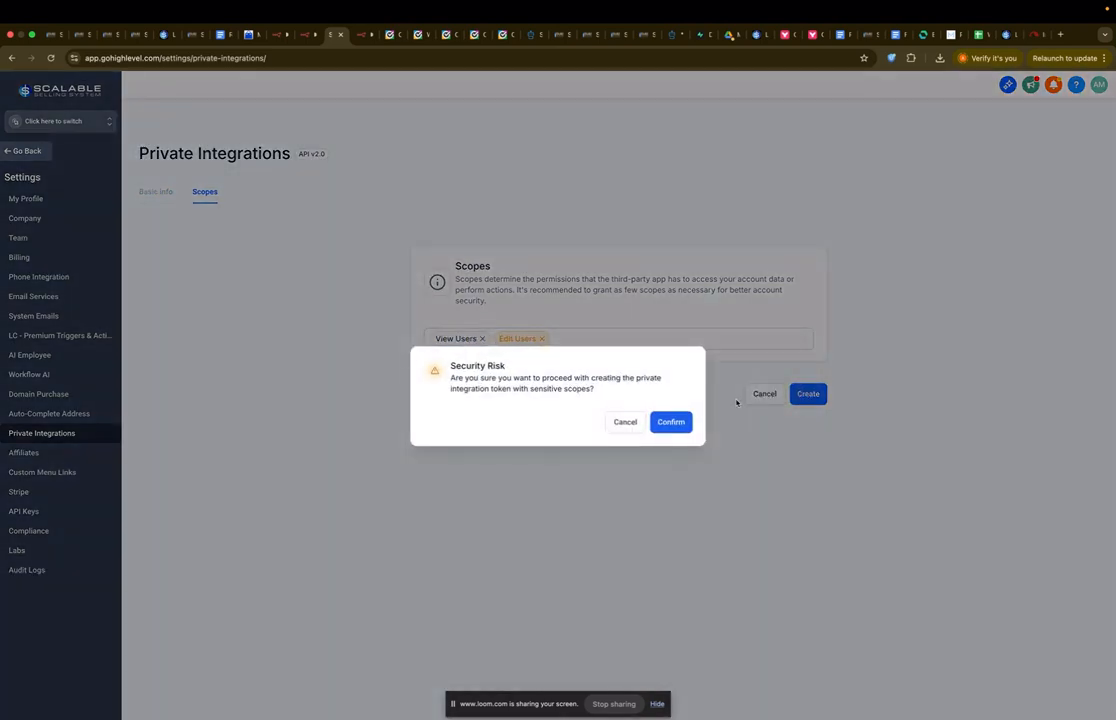
left_click(683, 421)
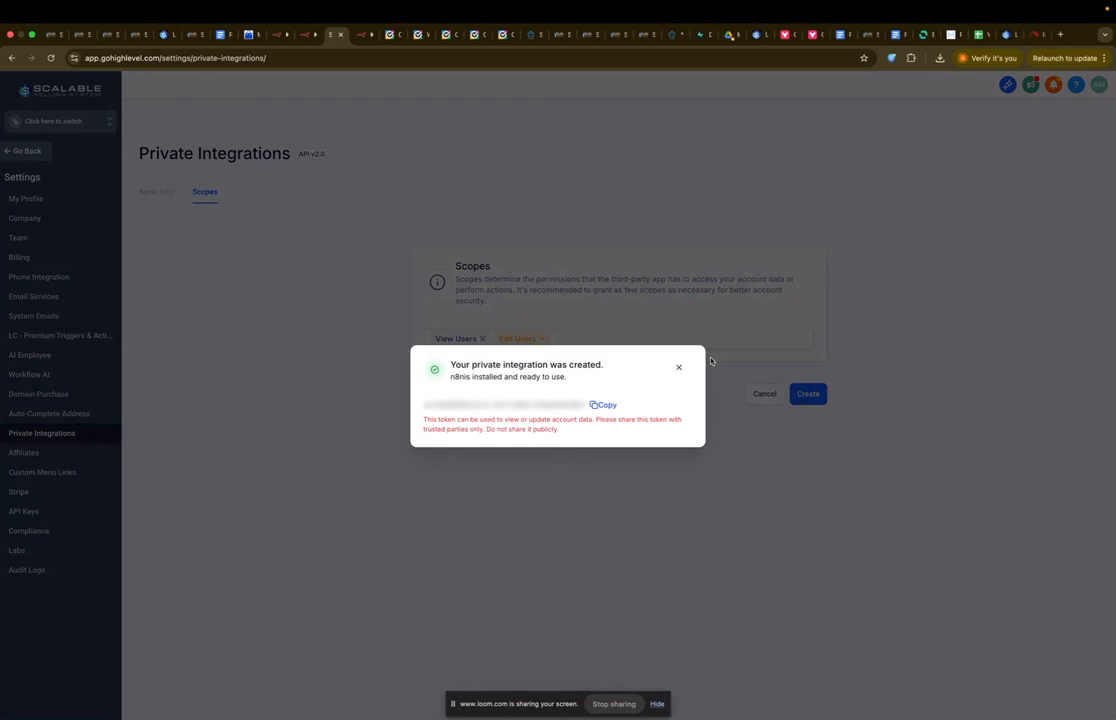
Step: Copy the new integration's access token and return to n8n
left_click(597, 402)
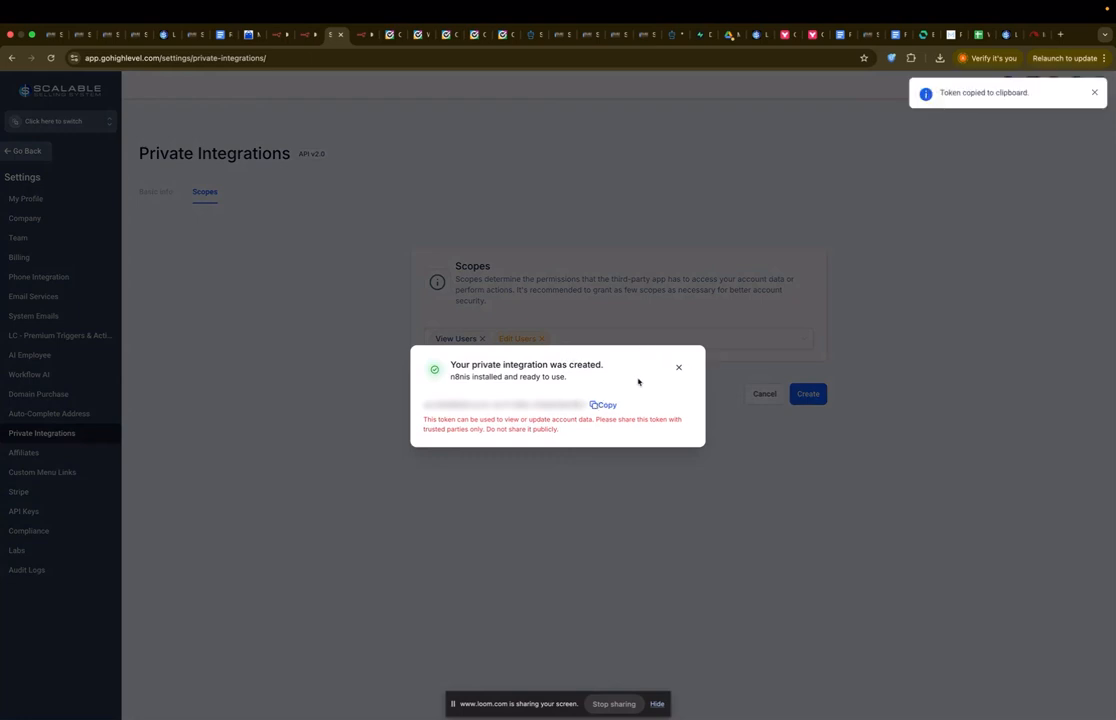
left_click(678, 367)
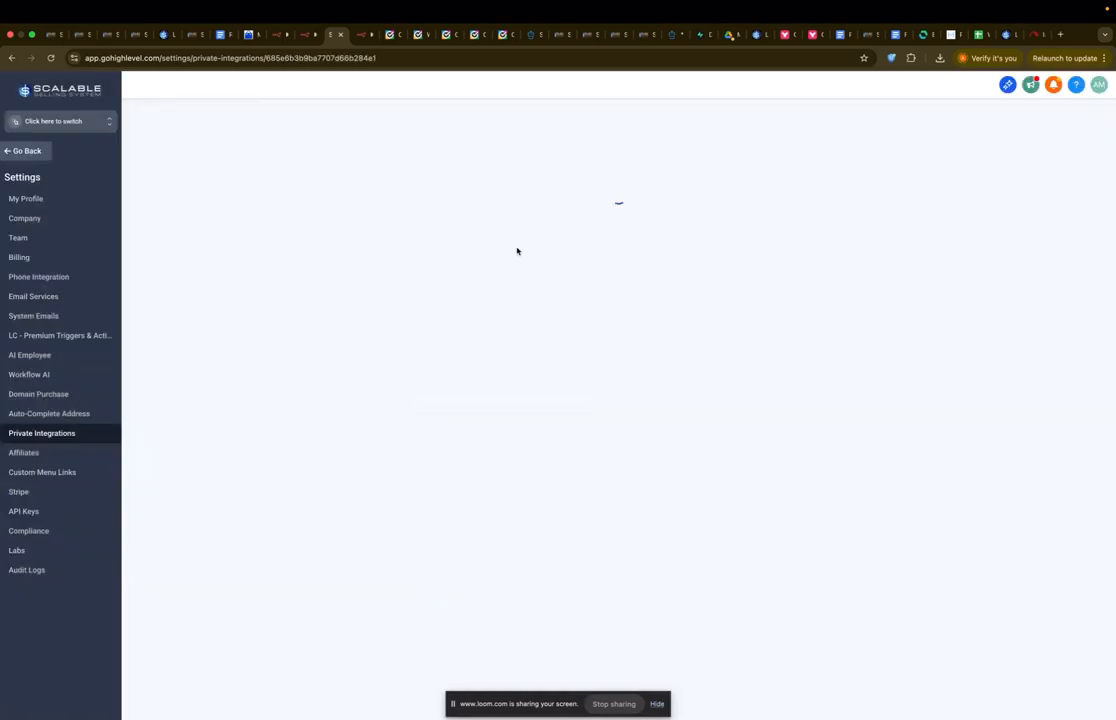
left_click(360, 34)
Step: Paste the new token into Set fields' Private Integration Token value
key("super+v")
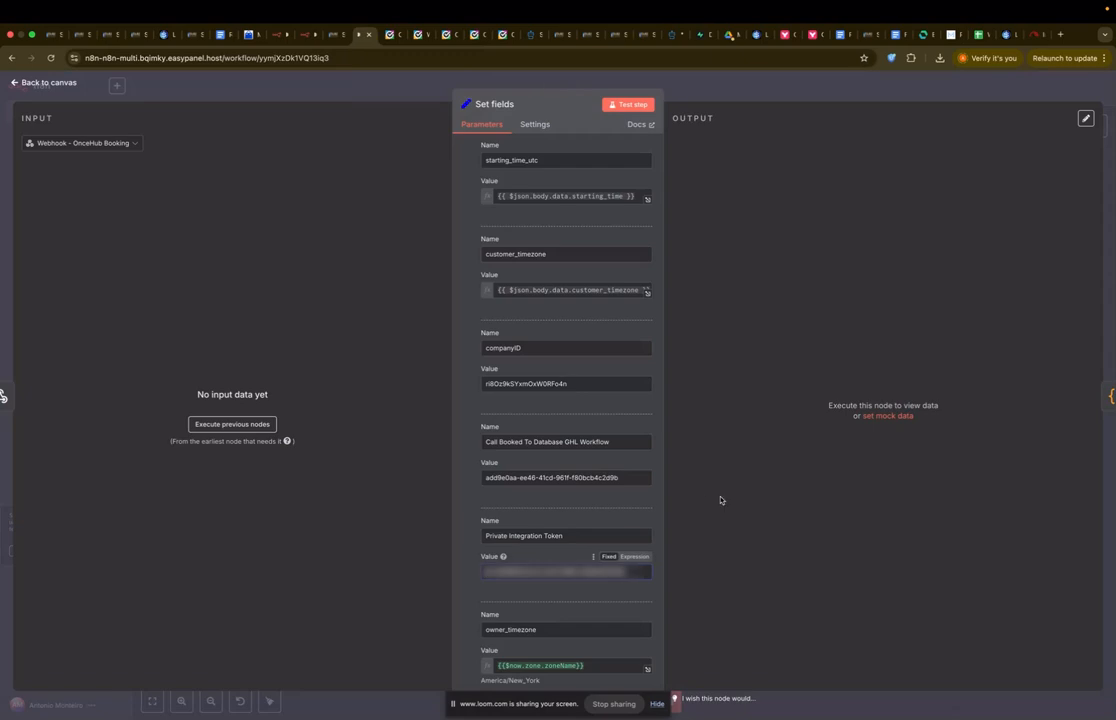
scroll(556, 445, "down", 2)
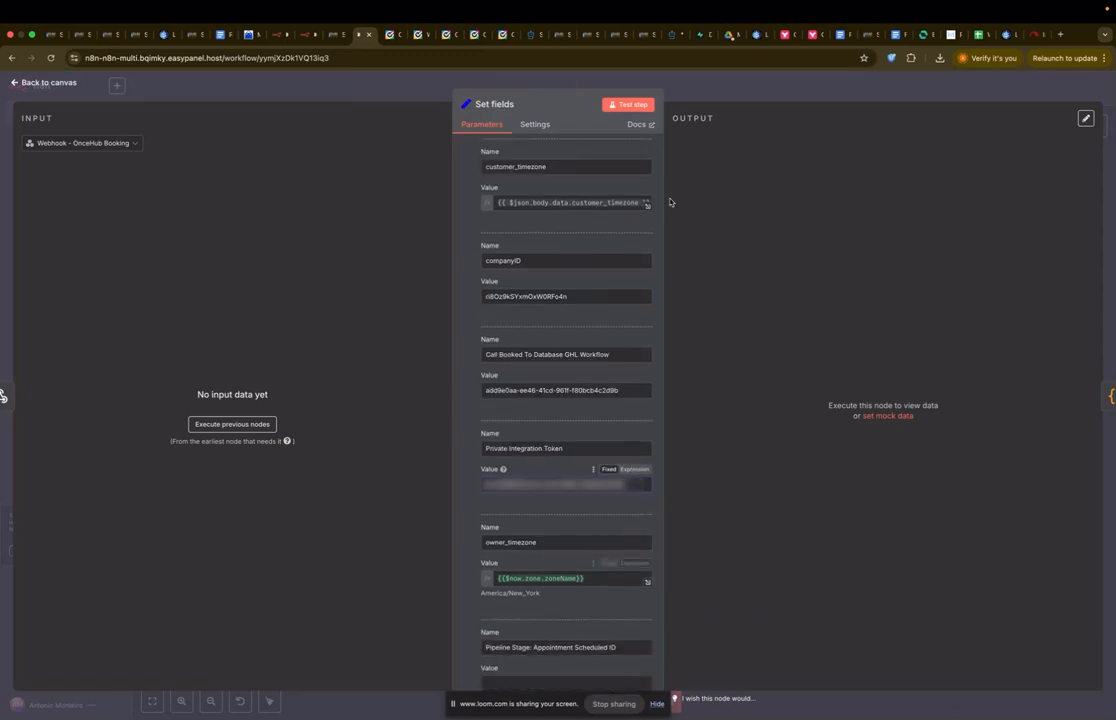
key("Escape")
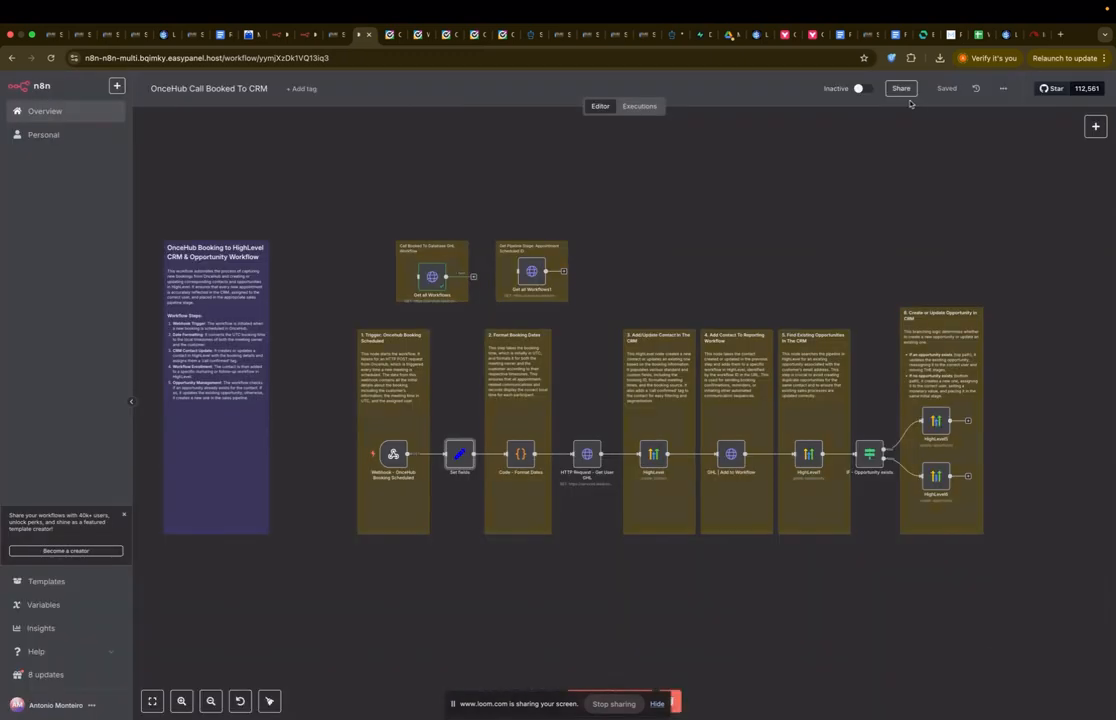
Step: Set the workflow timezone to America/Los Angeles in workflow settings and save
left_click(1004, 88)
left_click(974, 200)
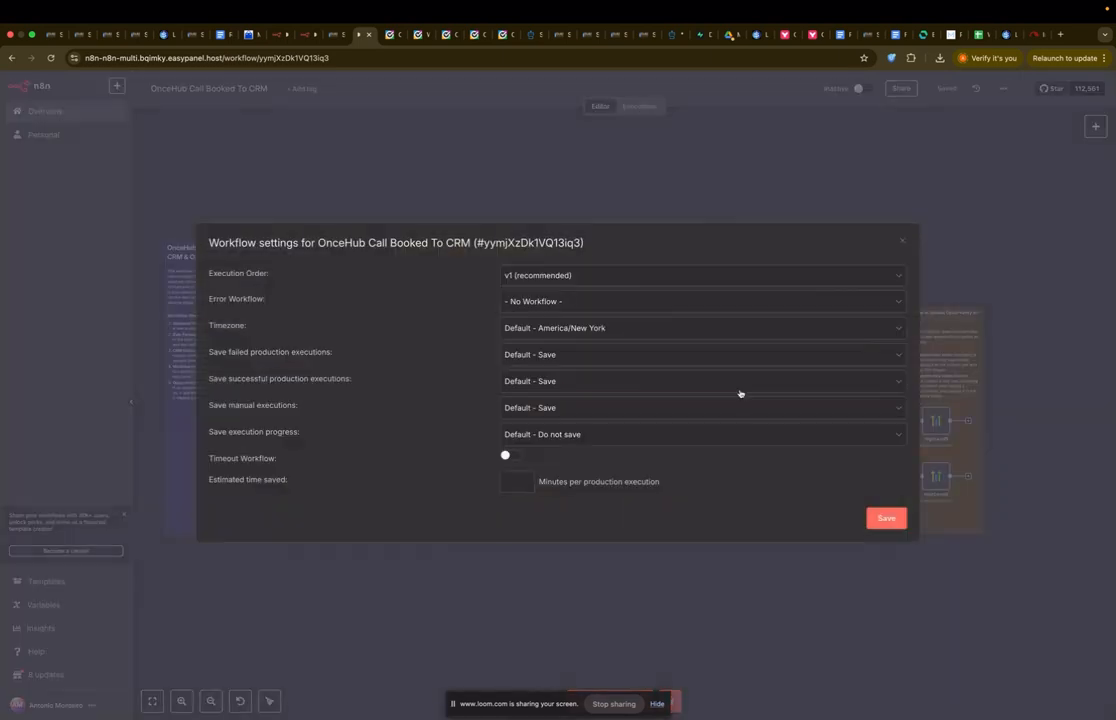
left_click(635, 331)
type("los")
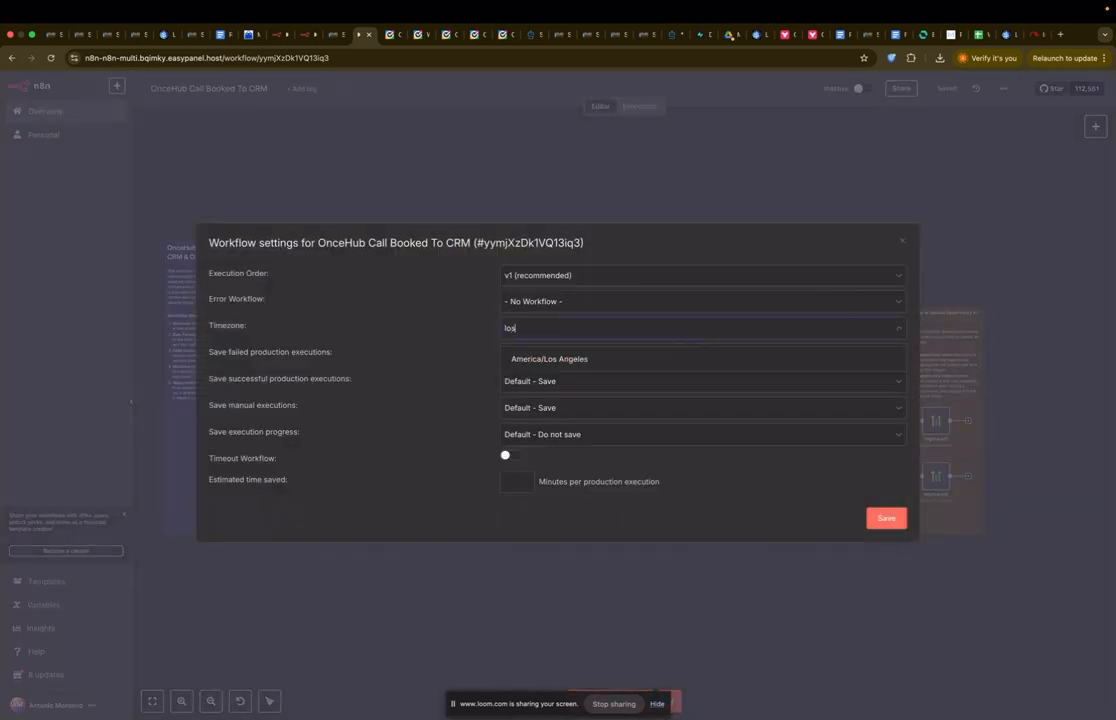
left_click(643, 362)
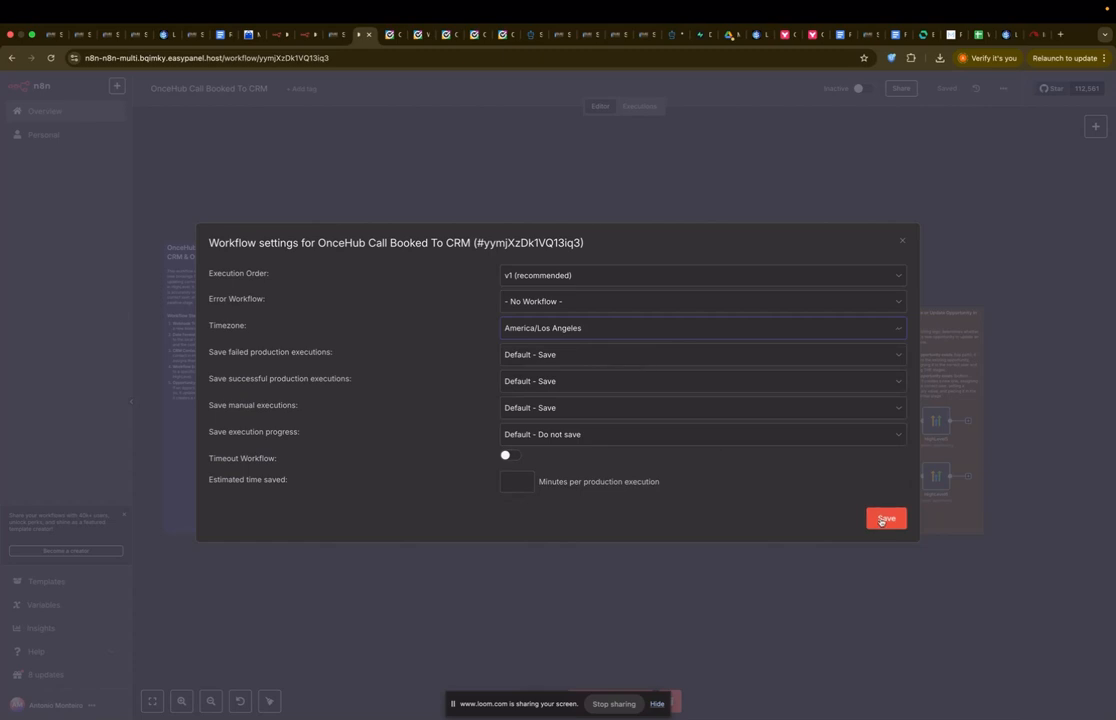
left_click(890, 520)
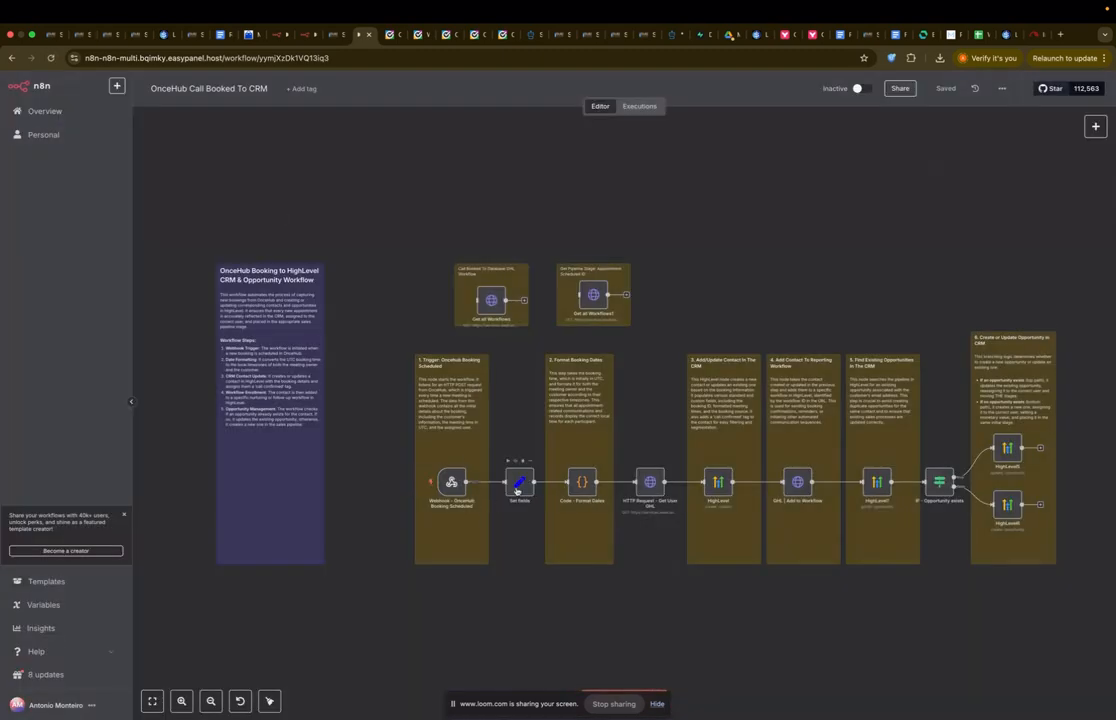
Step: Check that Set fields' owner_timezone now resolves to America/Los_Angeles
double_click(518, 478)
scroll(516, 490, "down", 5)
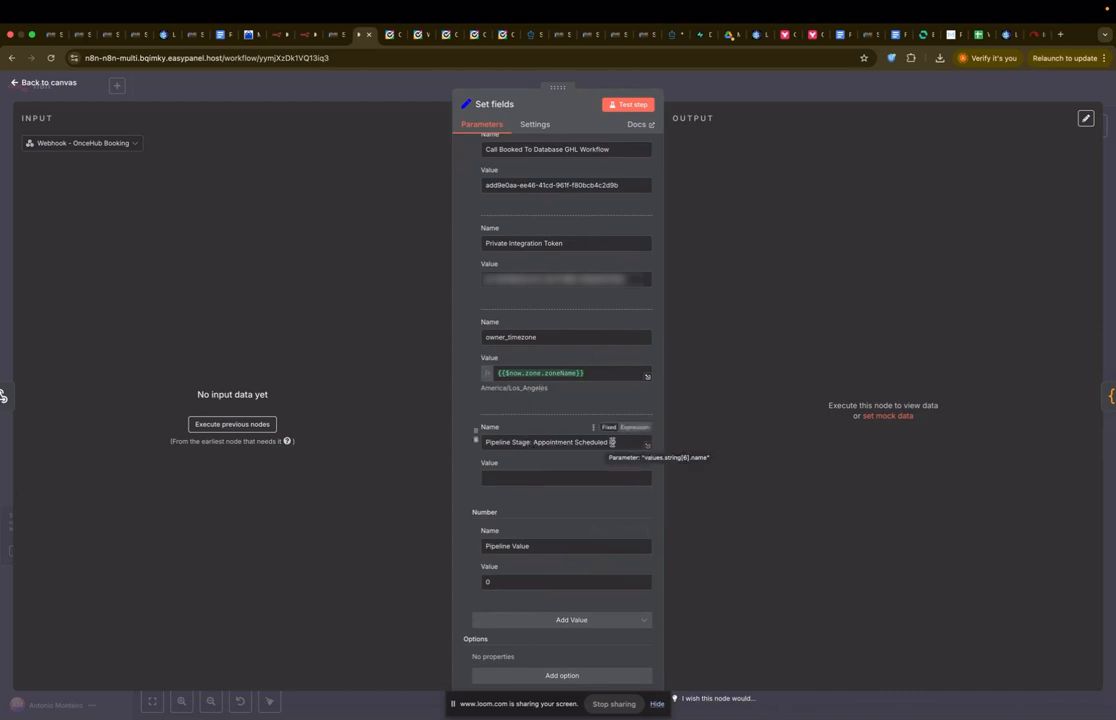
left_click(693, 96)
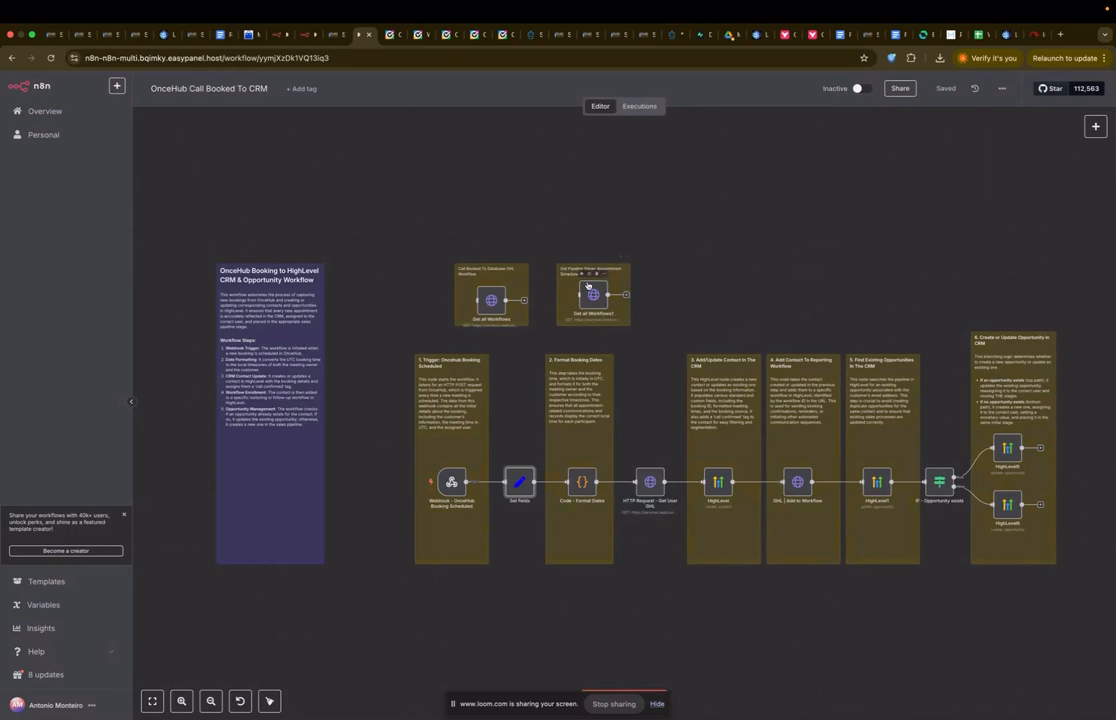
Step: Run Get all Workflows1 with the C2C credential to fetch the pipelines
double_click(576, 301)
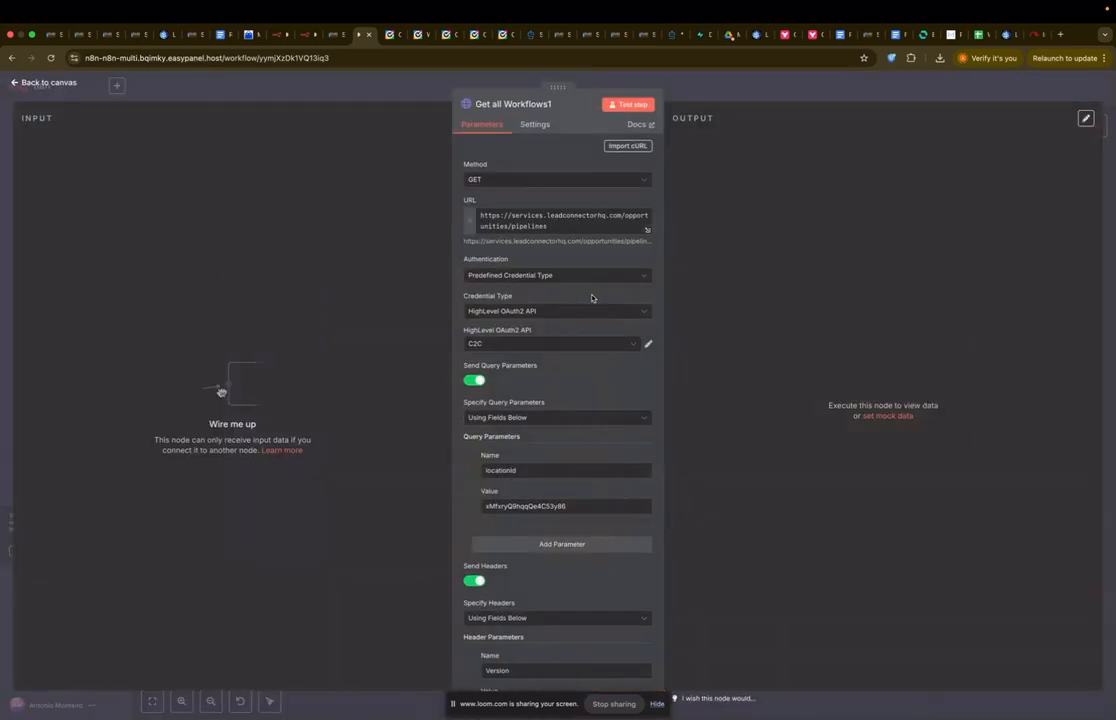
scroll(592, 385, "down", 1)
left_click(579, 288)
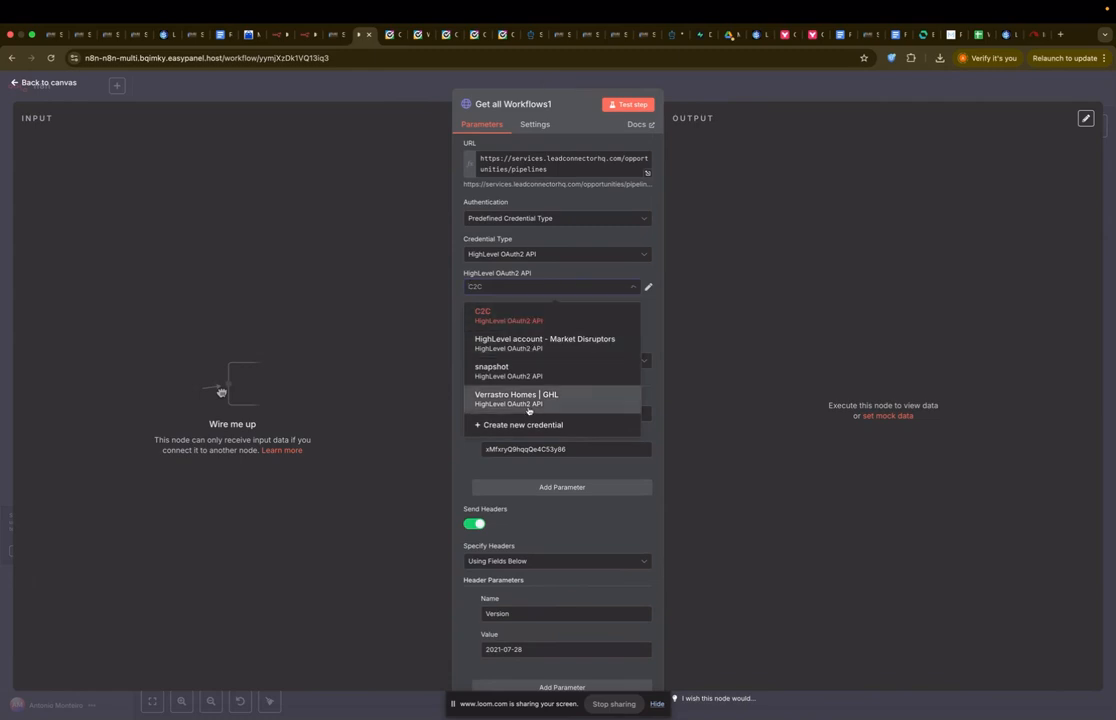
left_click(702, 322)
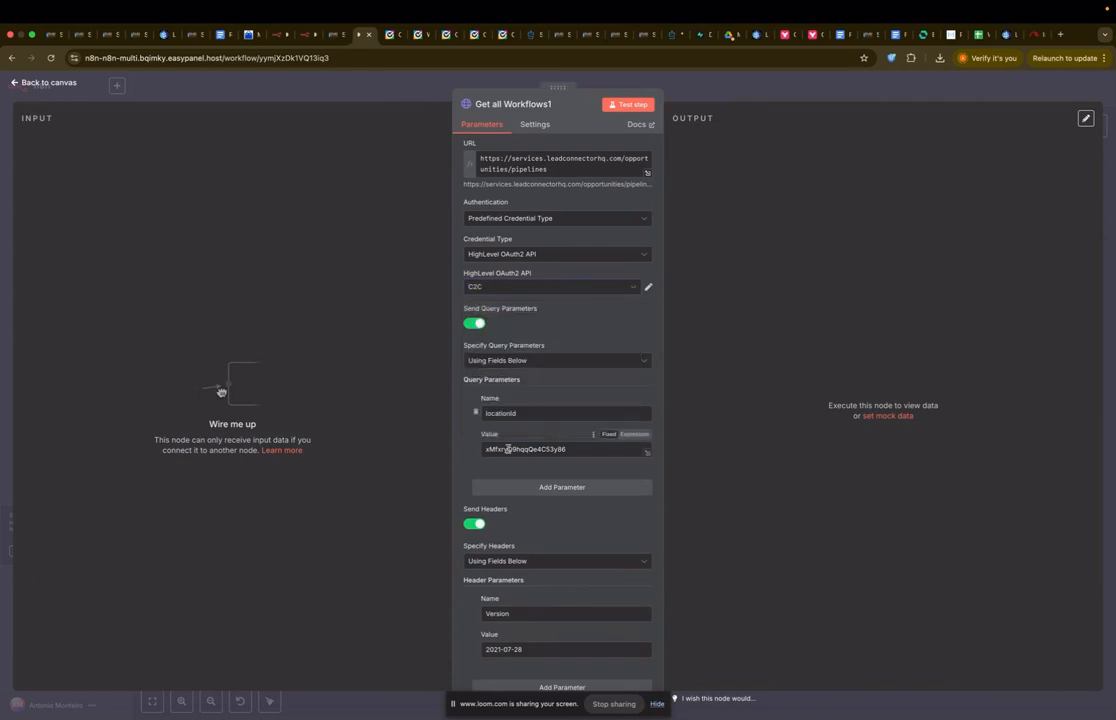
left_click(627, 104)
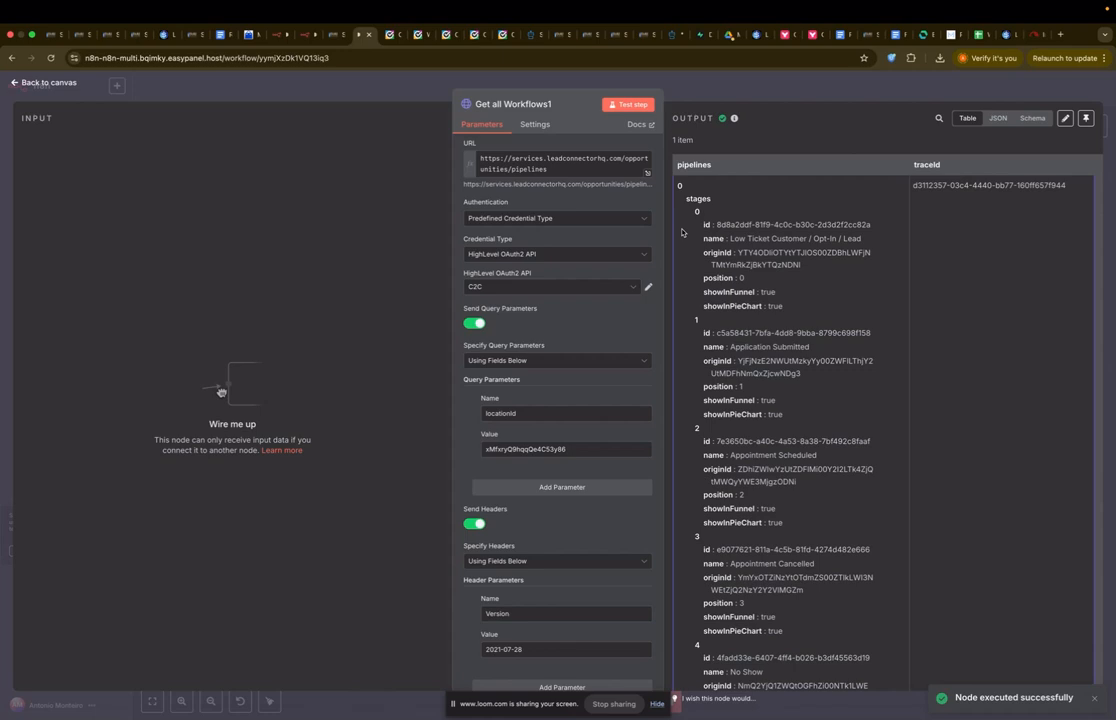
Step: Copy the Appointment Scheduled stage id from the pipelines output
scroll(733, 223, "down", 1)
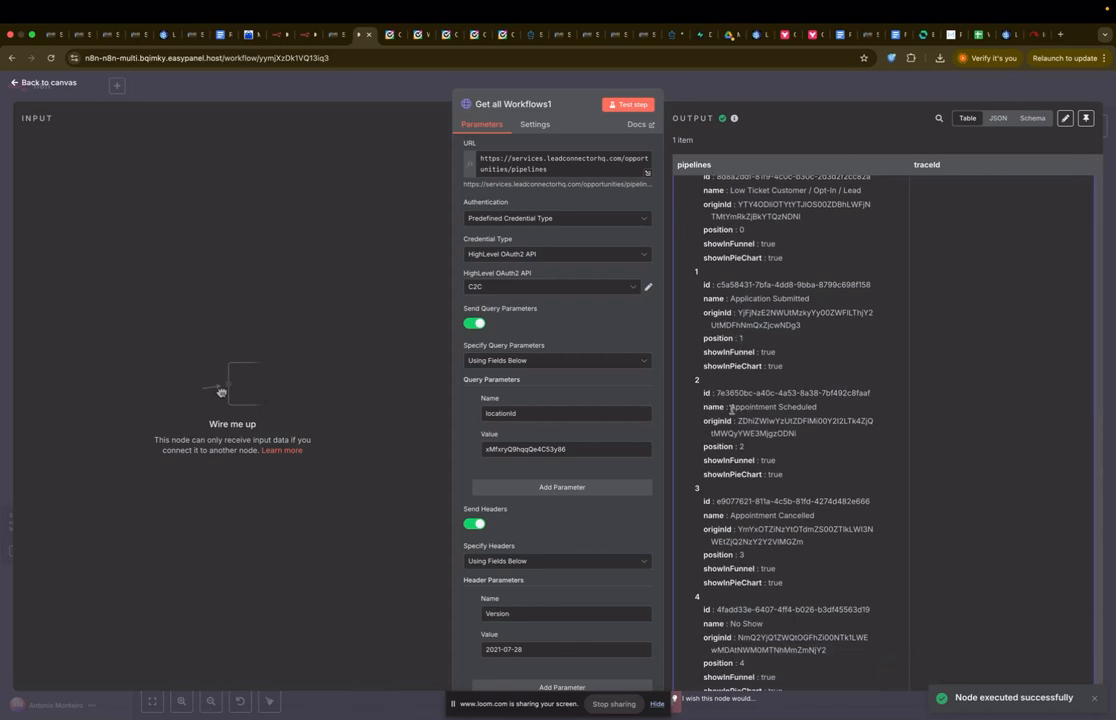
left_click_drag(731, 408, 880, 392)
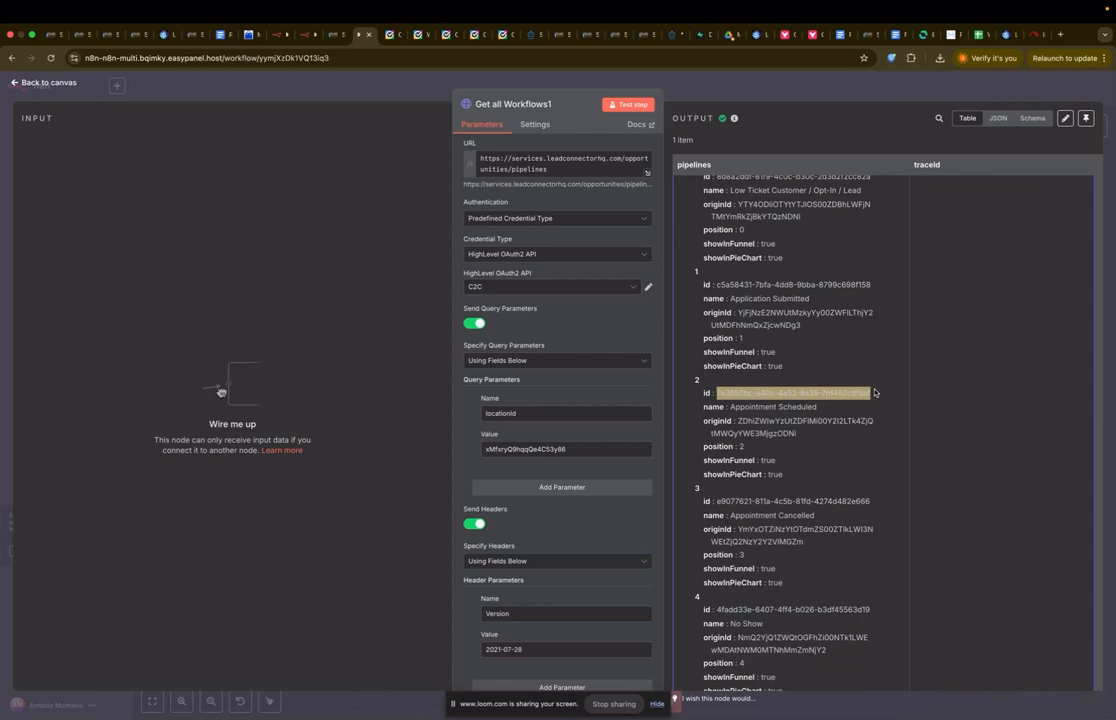
key("Escape")
Step: Paste the Appointment Scheduled stage id into Set fields, set Pipeline Value 500, and save
double_click(519, 481)
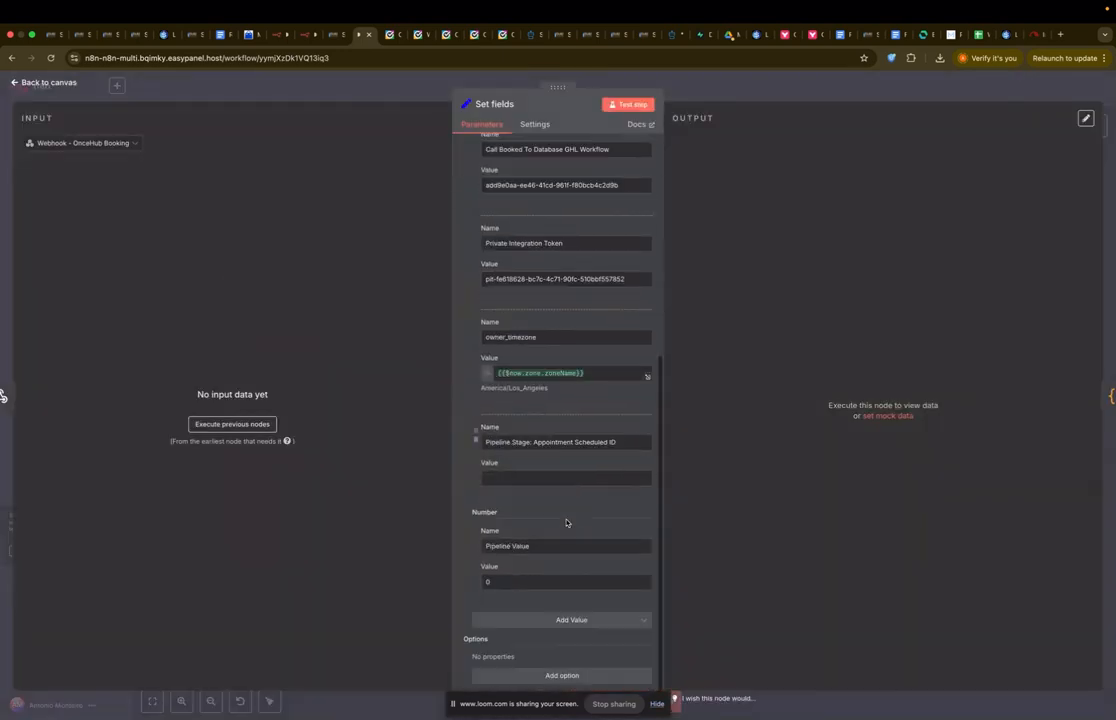
left_click(558, 477)
type("7e3650bc-a40c-4a53-8a38-7bf492c8faaf")
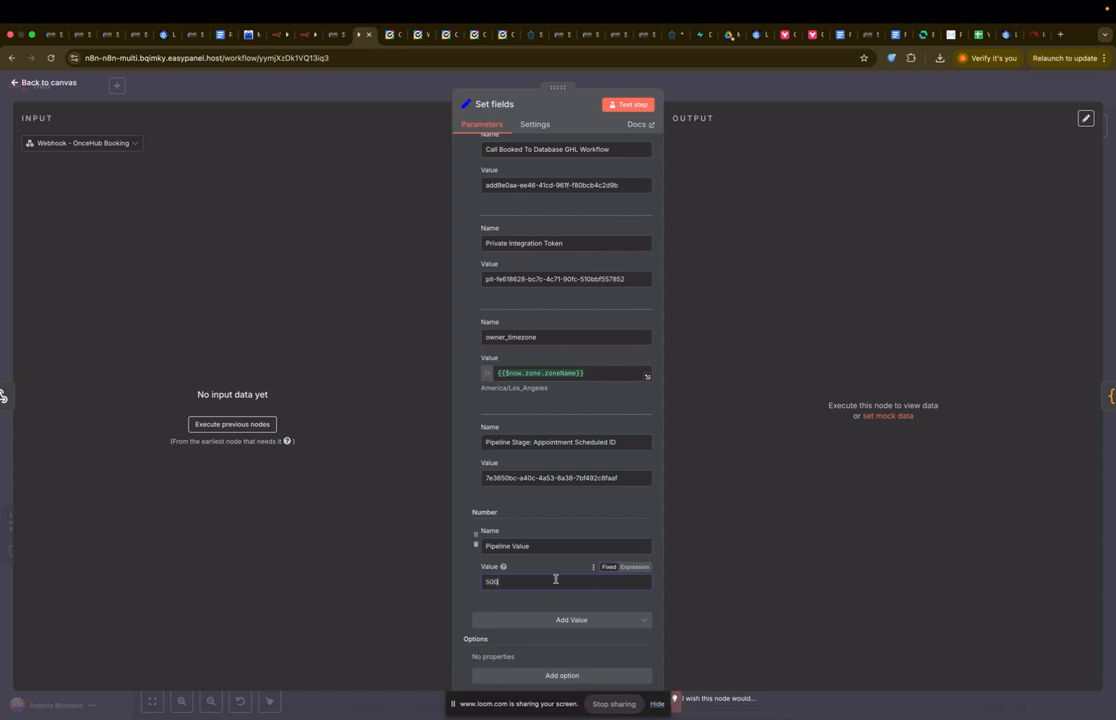
left_click(720, 82)
left_click(938, 88)
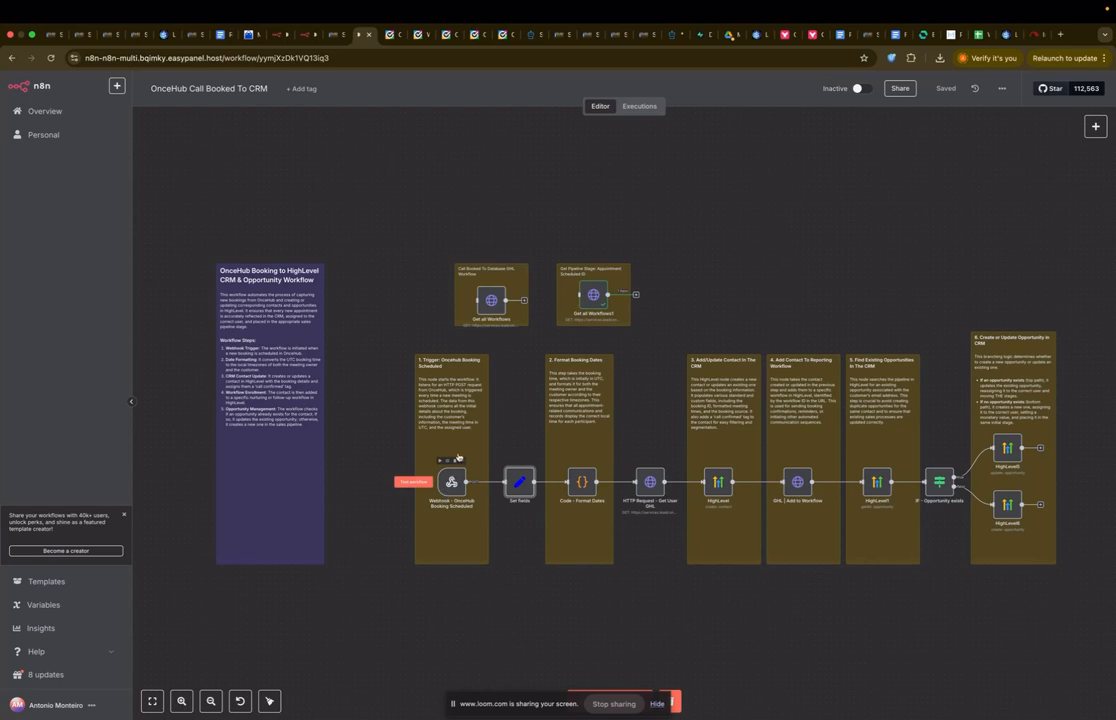
Step: Review past executions, then make the OnceHub booking Webhook listen for a test event
left_click(630, 108)
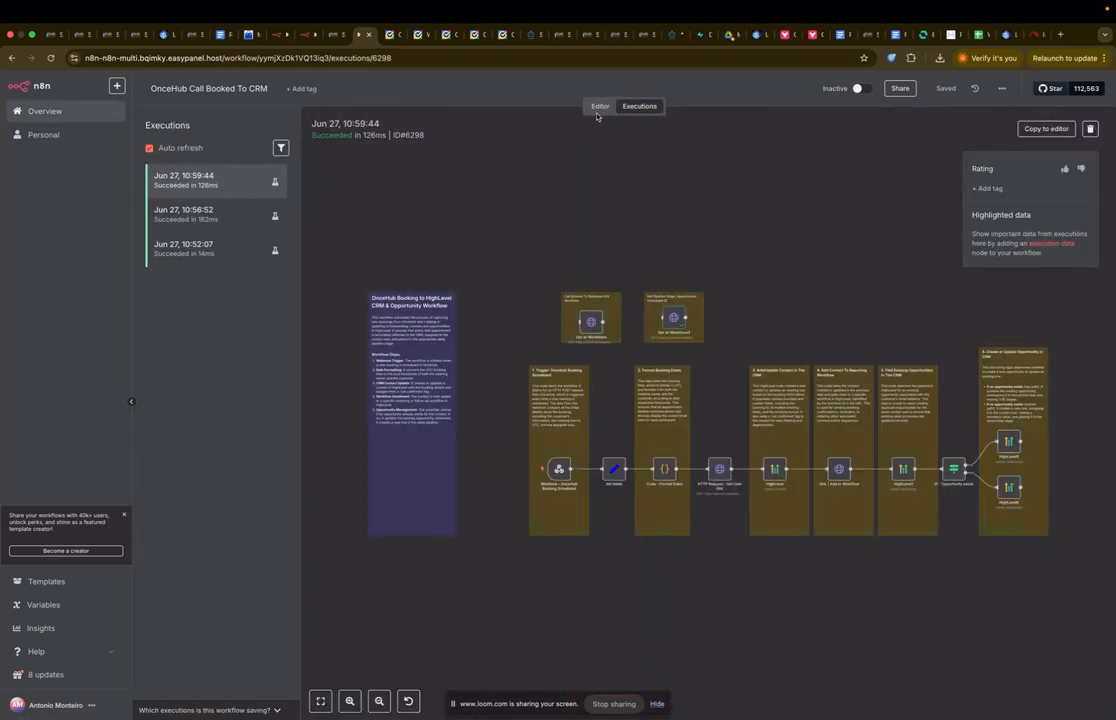
left_click(600, 106)
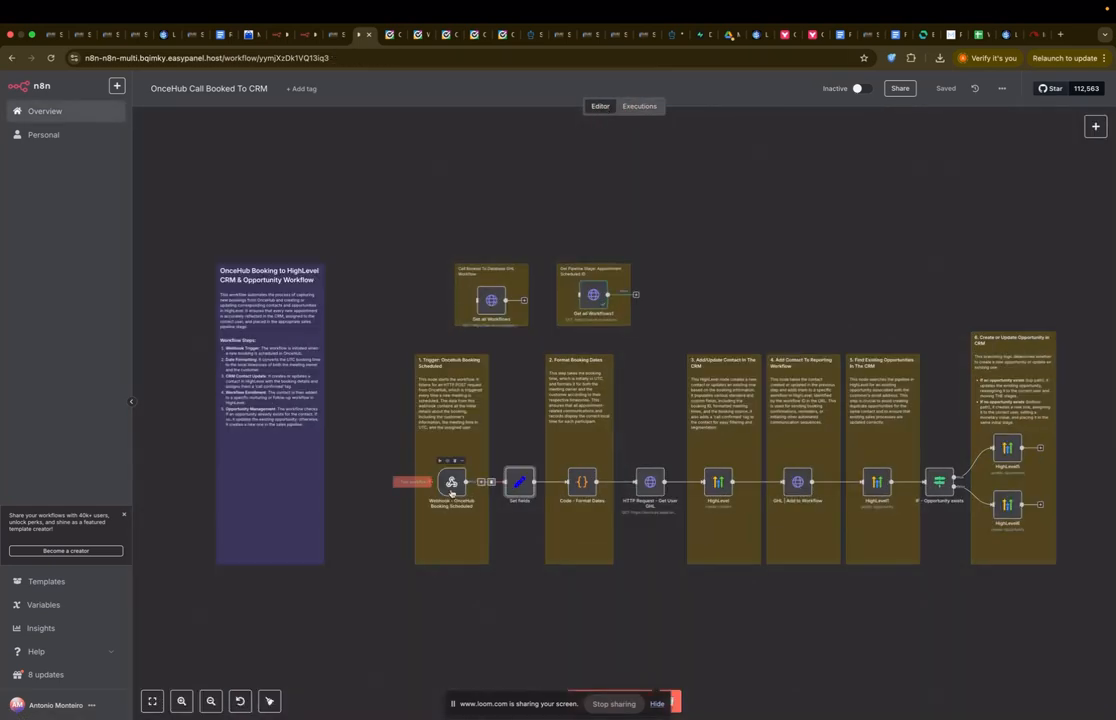
double_click(451, 486)
left_click(380, 106)
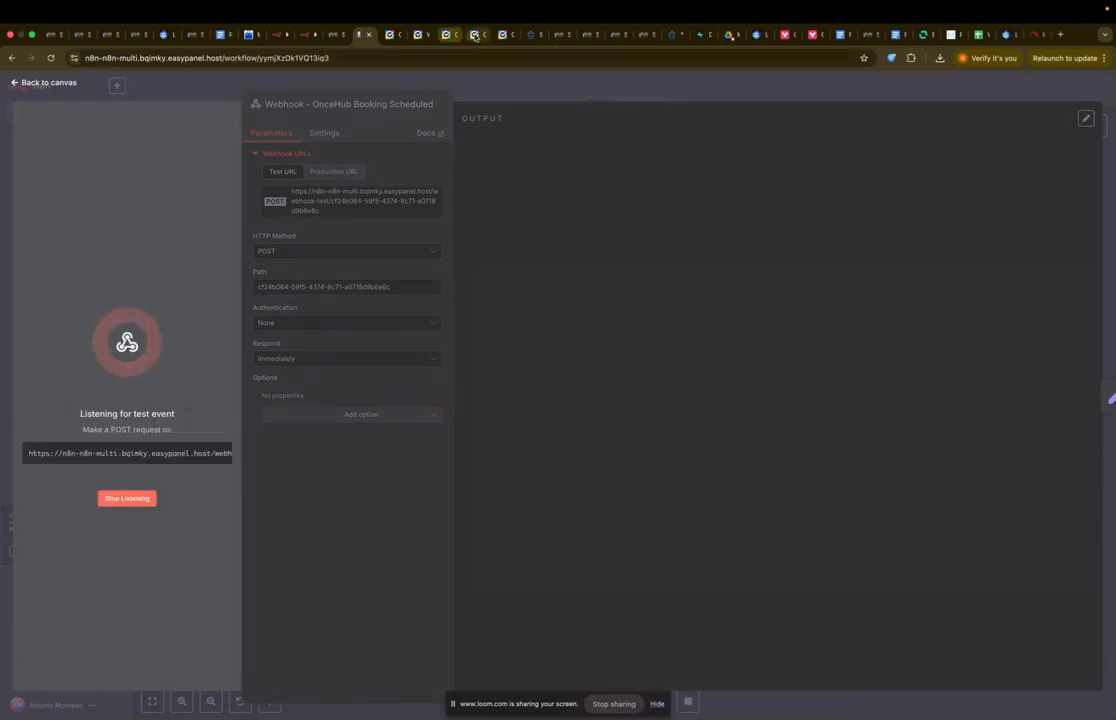
left_click(475, 35)
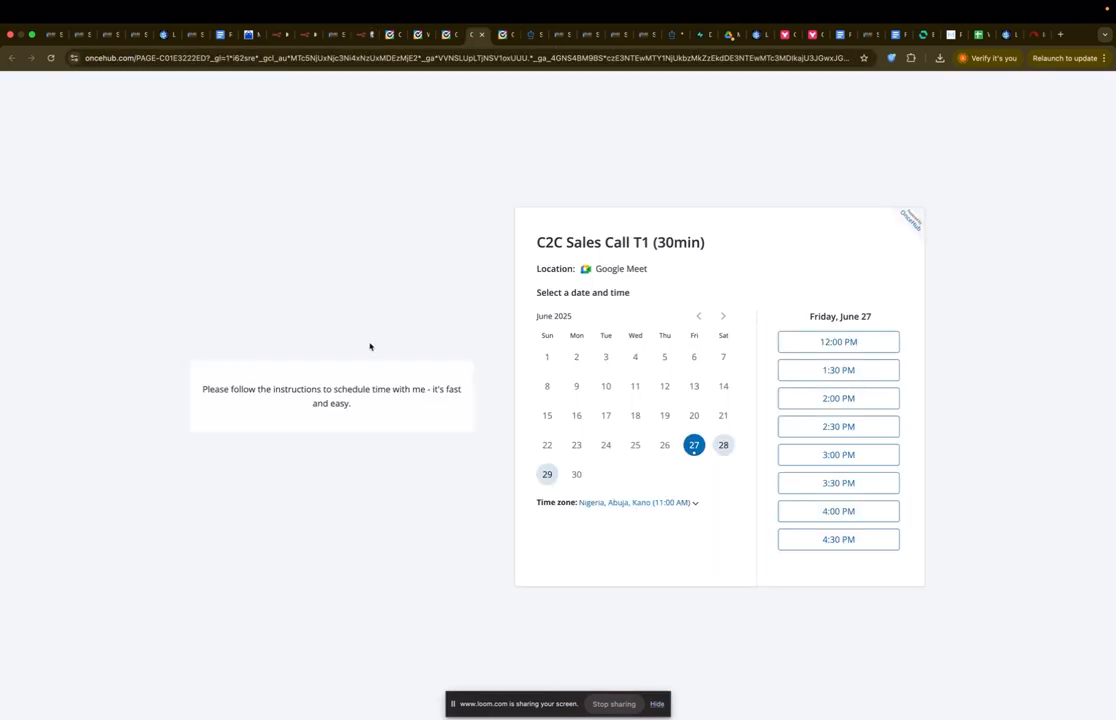
Step: Book the 2:30 PM June 27 slot with the attendee's full name, e-mail and phone
left_click(866, 434)
left_click(872, 424)
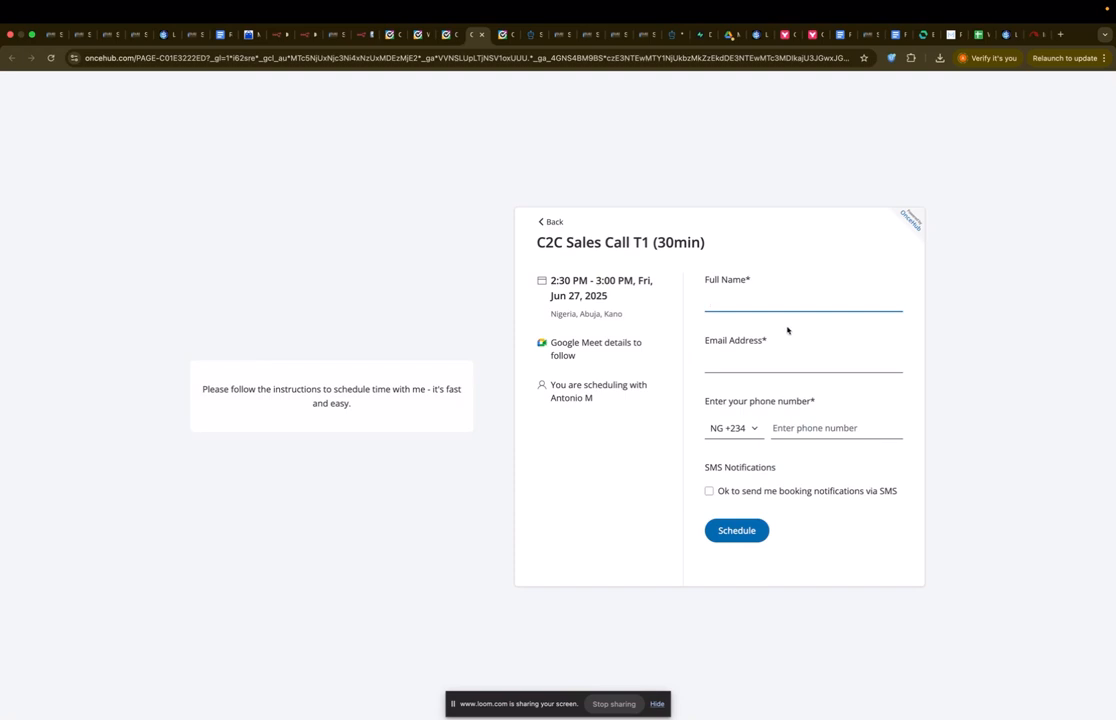
left_click(757, 365)
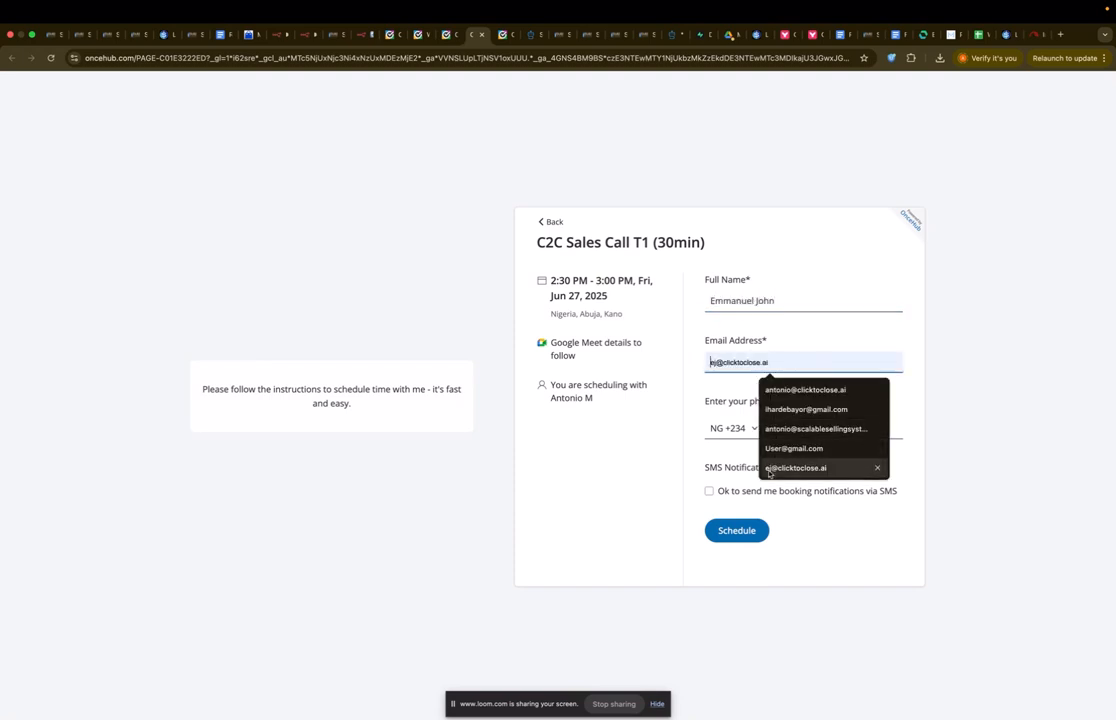
left_click(769, 469)
left_click(836, 432)
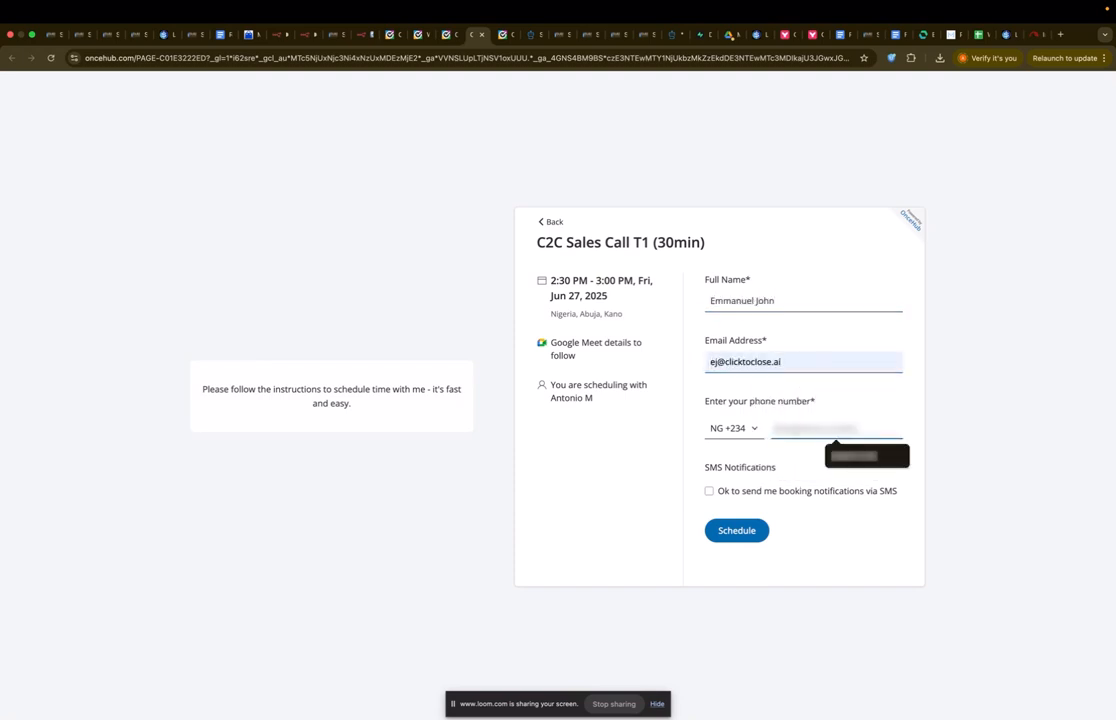
left_click(836, 459)
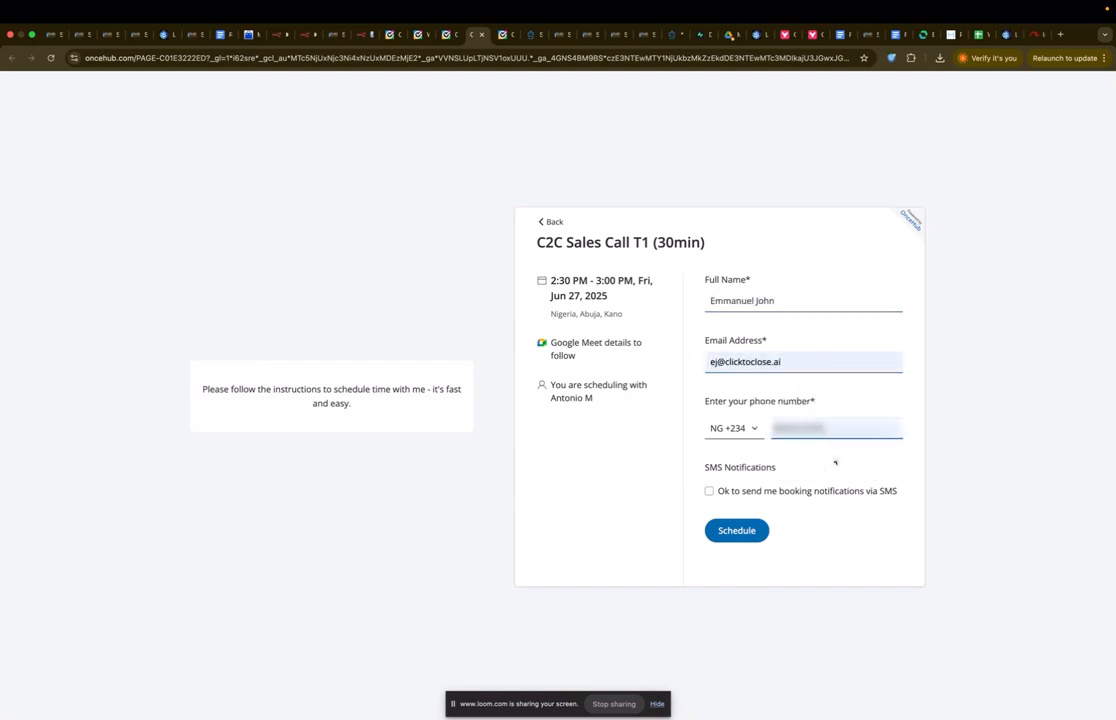
left_click(732, 527)
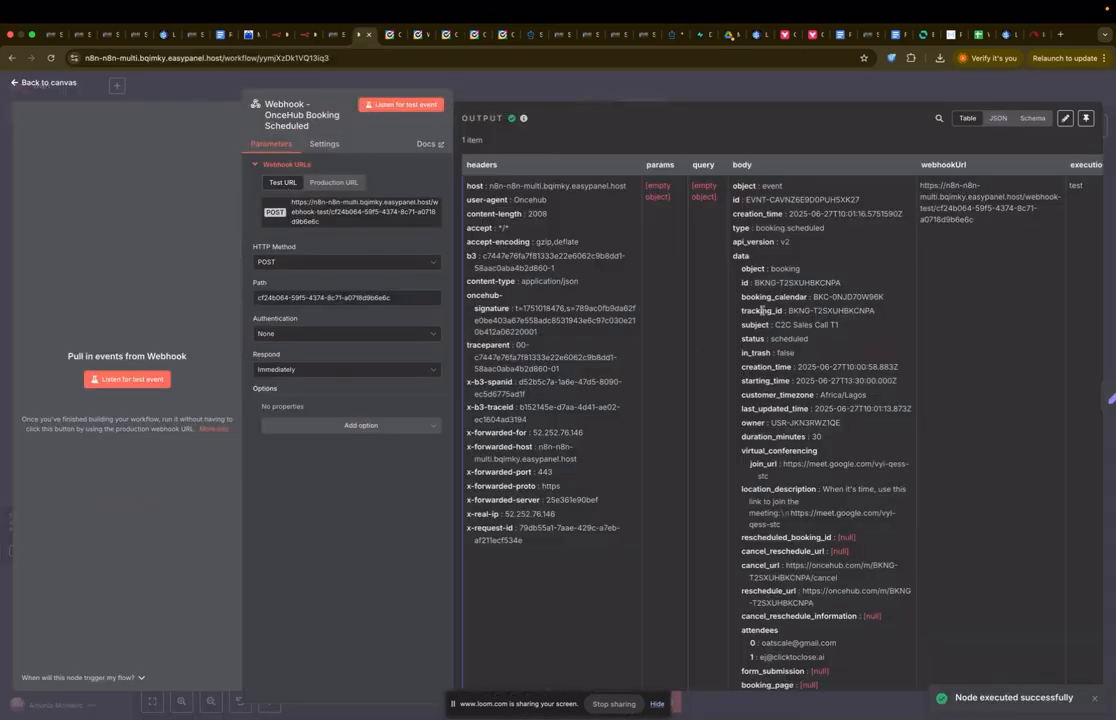
Step: Open the Set fields node to view the incoming booking.scheduled data
left_click(764, 94)
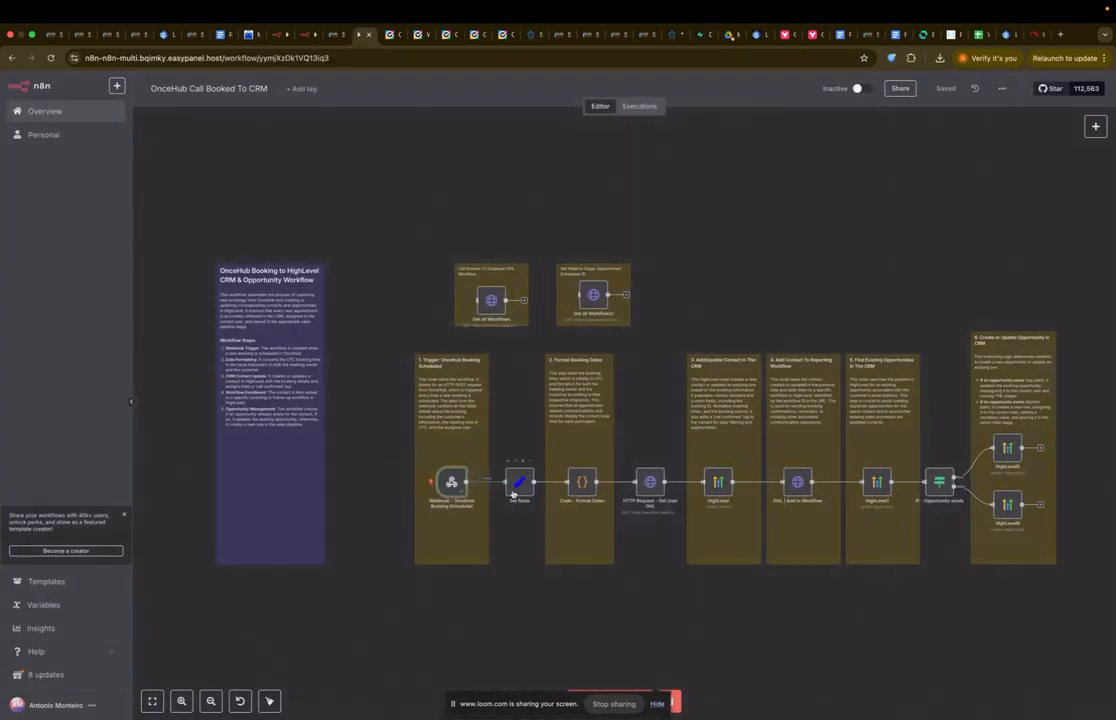
left_click(522, 484)
double_click(522, 484)
scroll(565, 400, "down", 5)
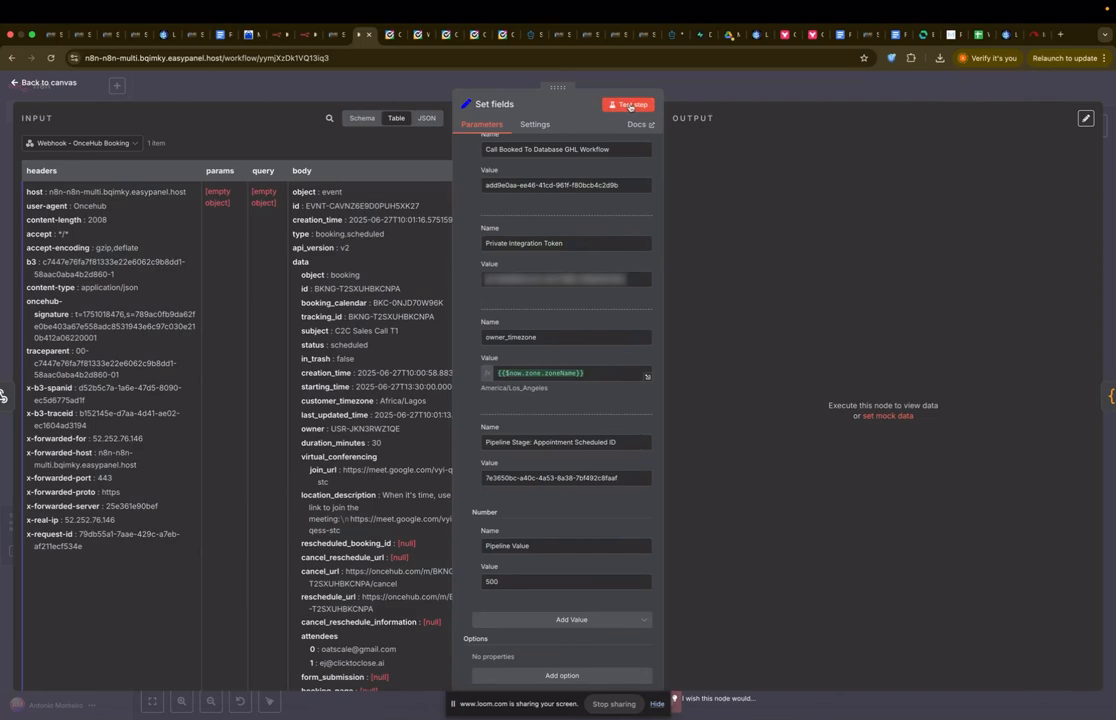
Step: Test the Code - Format Dates node on the booking and review its output
left_click(766, 89)
left_click(580, 481)
double_click(580, 481)
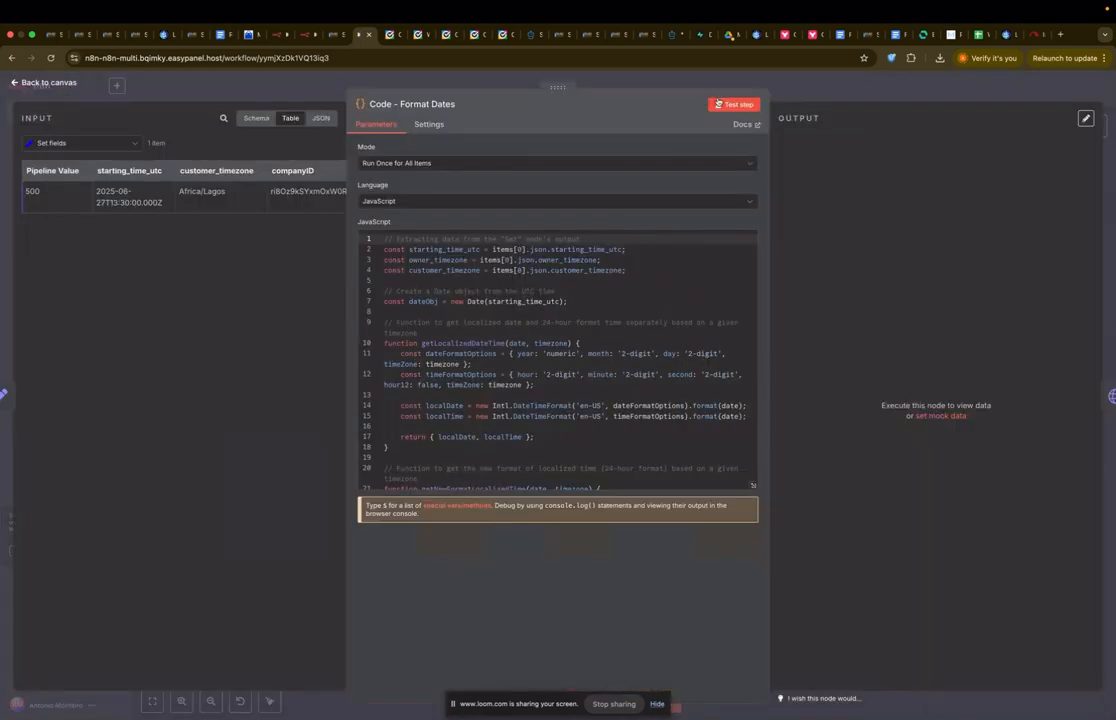
left_click(722, 105)
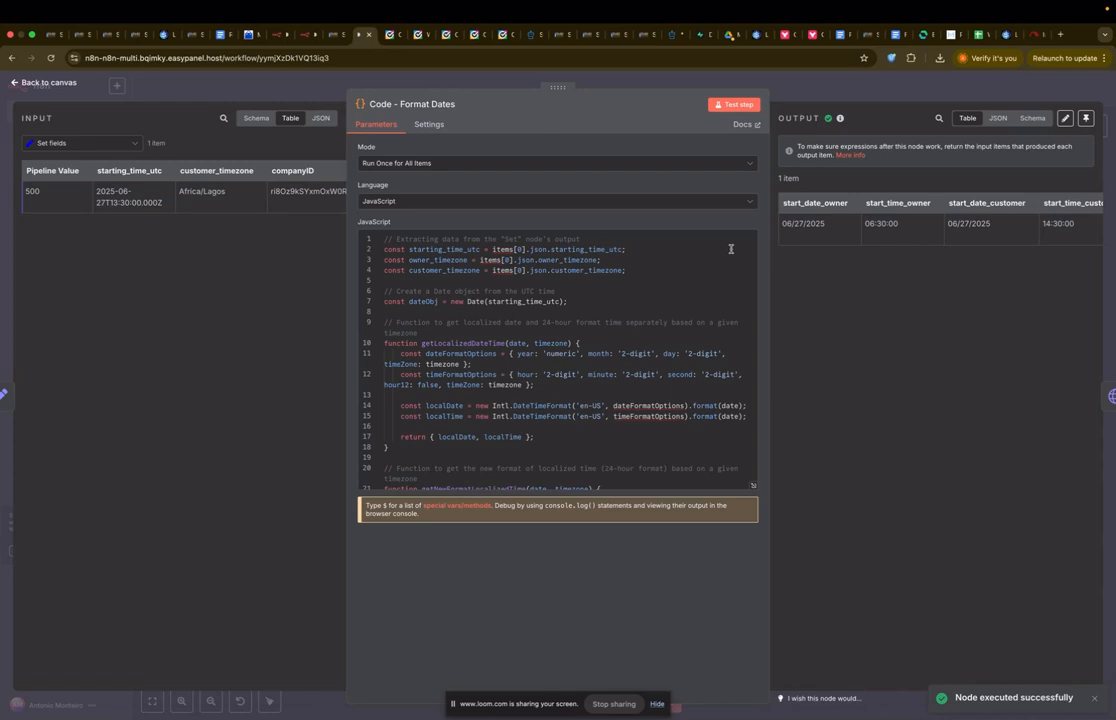
scroll(822, 286, "right", 1)
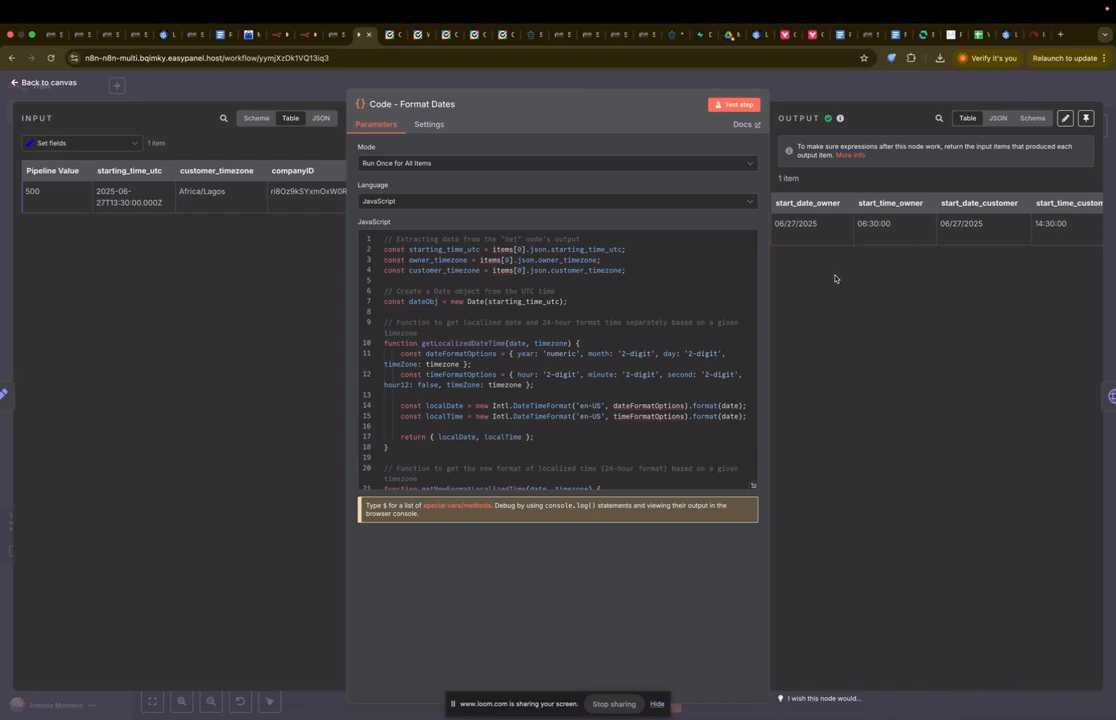
key("Escape")
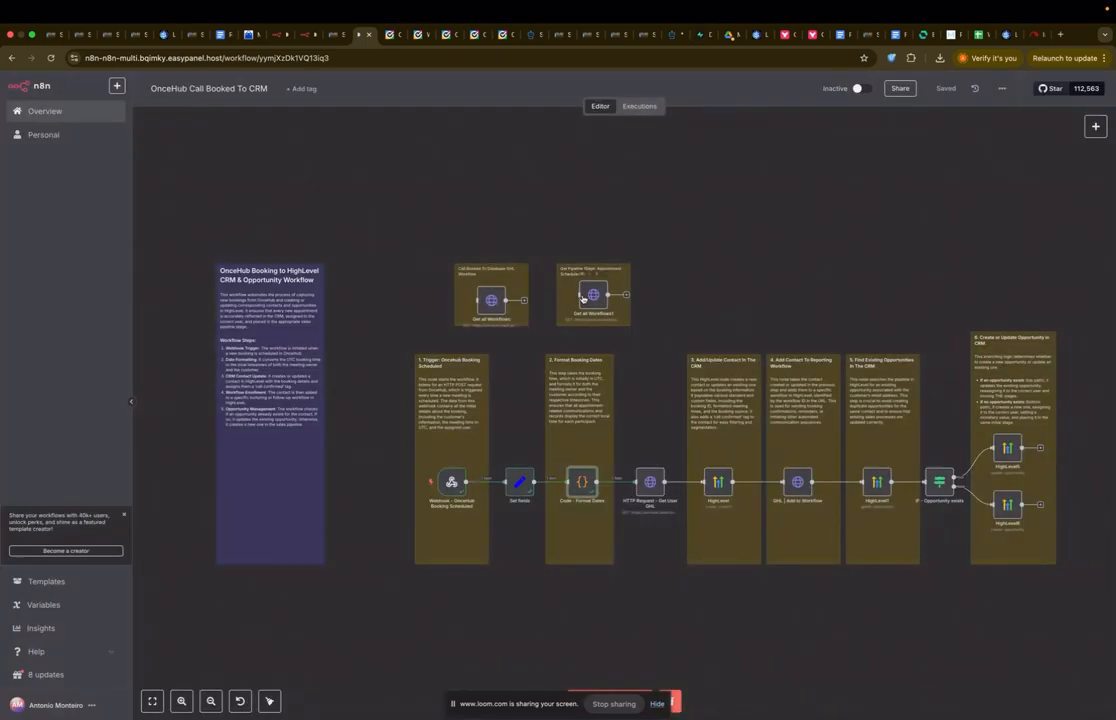
Step: Compare with the webhook's creation_time, then recheck the formatted owner and customer time columns
double_click(447, 484)
scroll(722, 365, "down", 1)
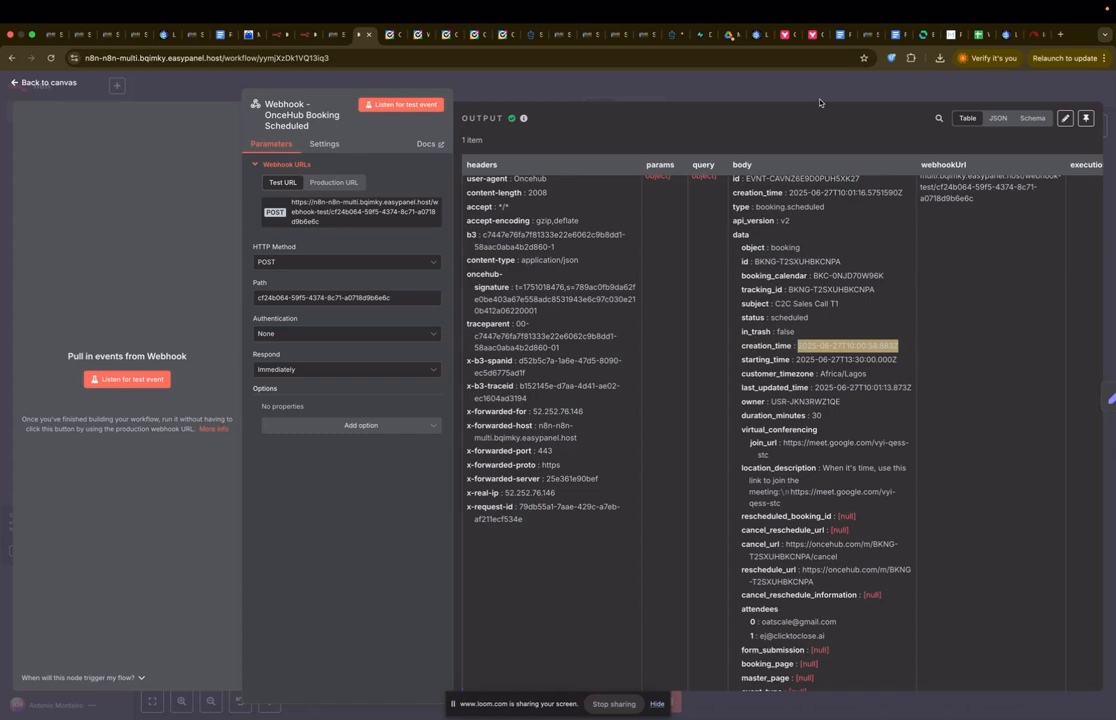
key("Escape")
double_click(581, 482)
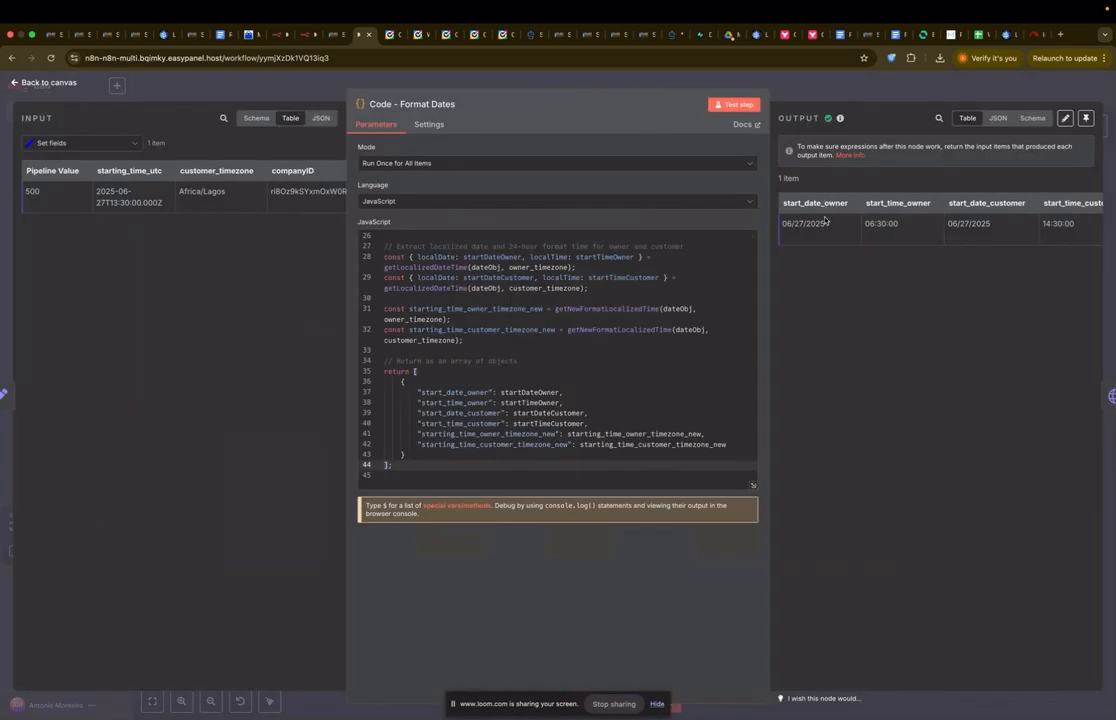
scroll(878, 244, "right", 5)
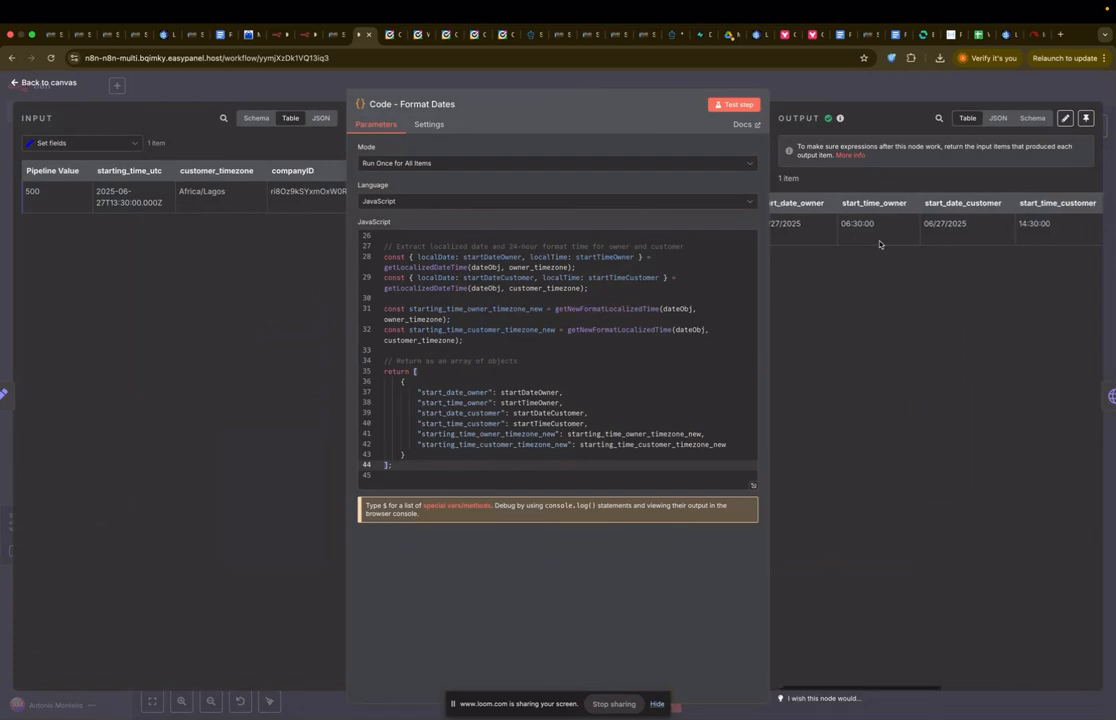
scroll(878, 244, "right", 5)
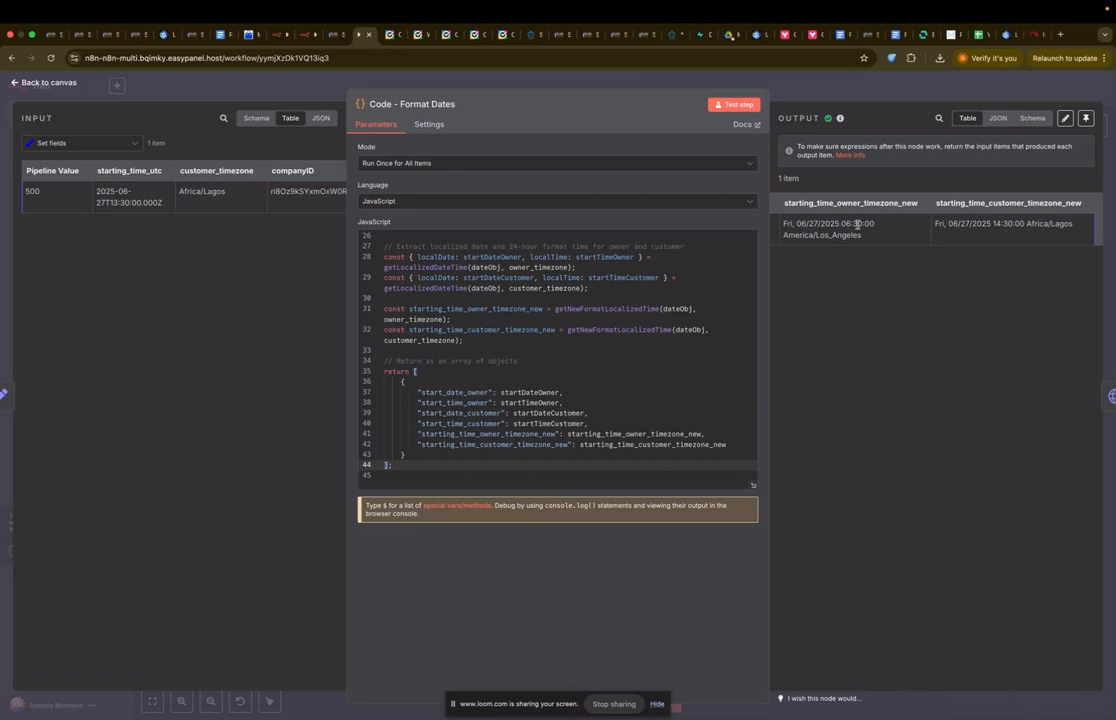
Step: Run the HTTP Request - Get User GHL lookup to fetch the HighLevel user
left_click(831, 86)
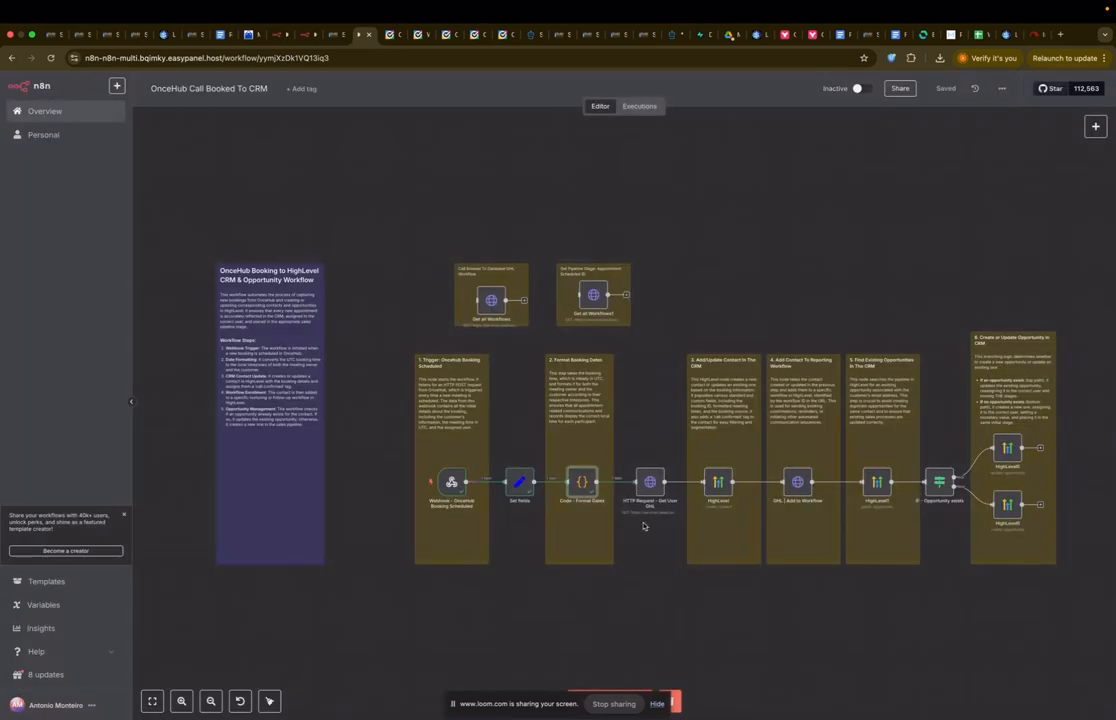
double_click(648, 478)
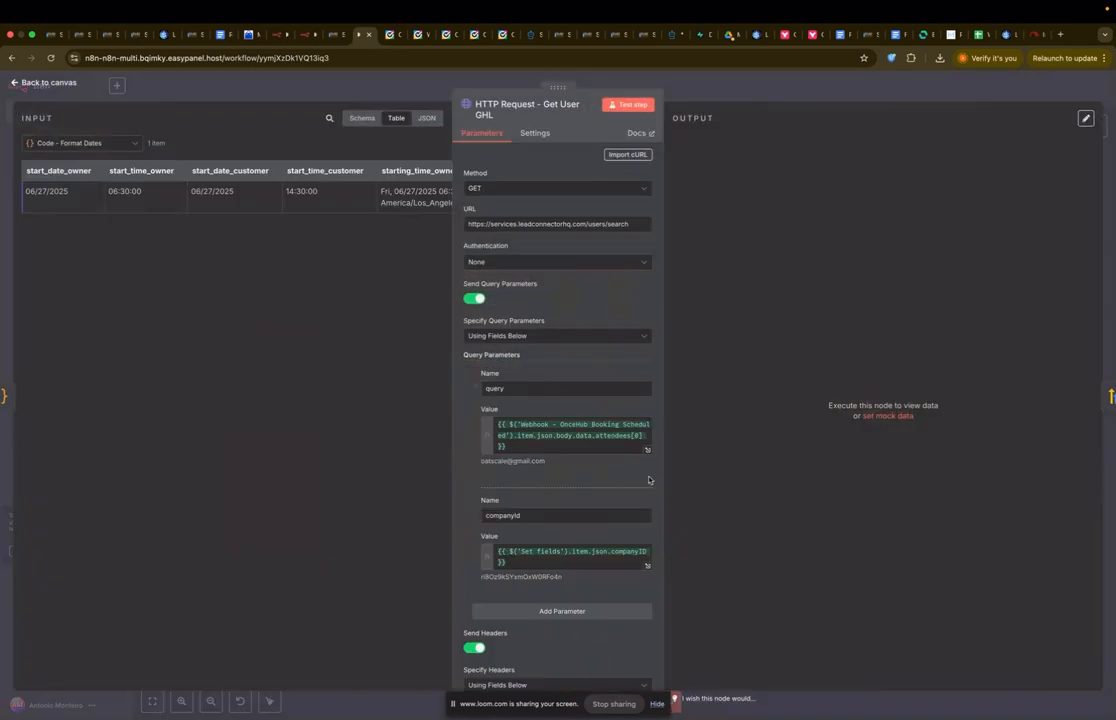
left_click(628, 104)
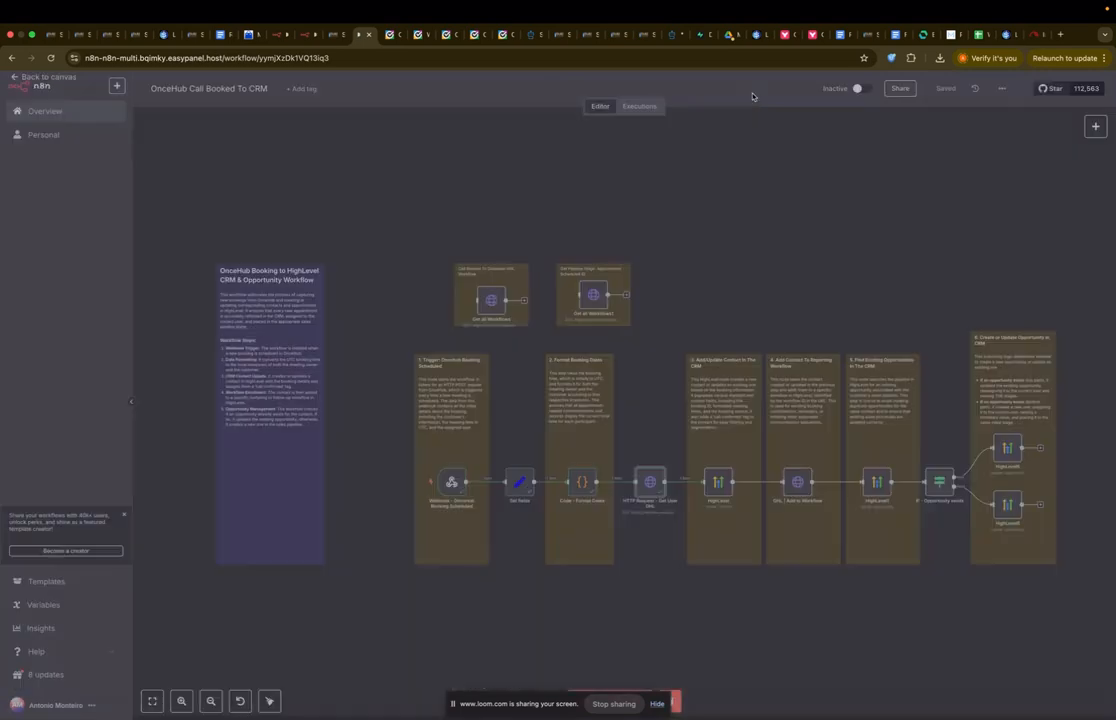
left_click(659, 86)
double_click(655, 483)
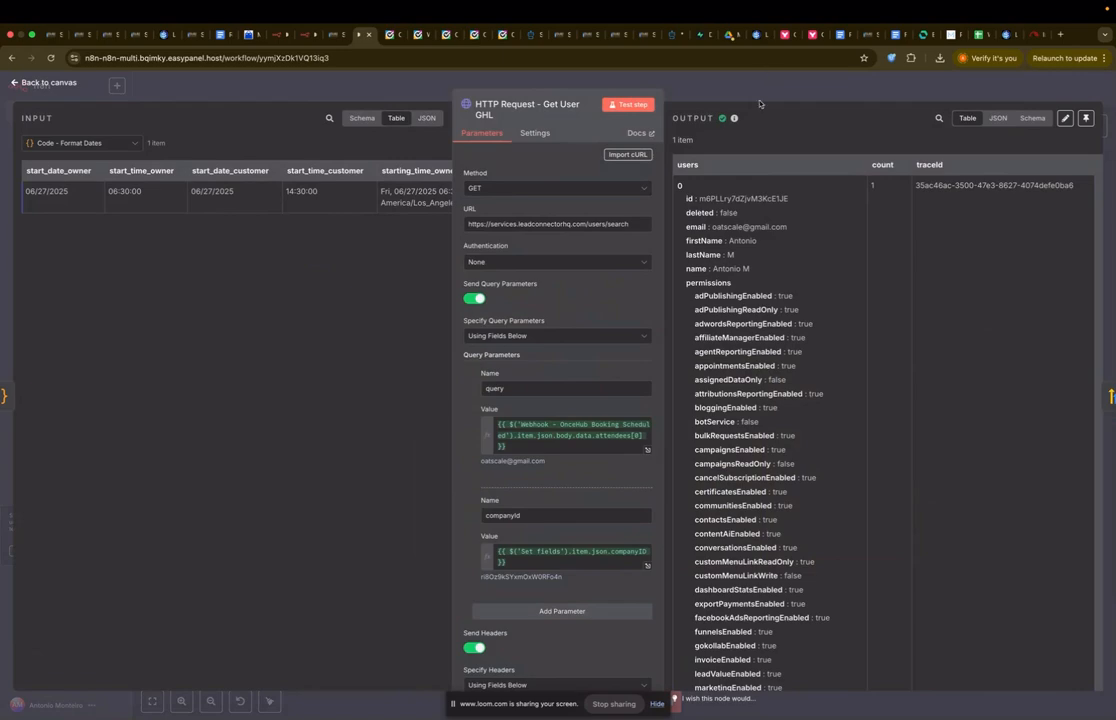
left_click(664, 66)
Step: Review the custom fields in the HighLevel contact create-or-update node
double_click(710, 484)
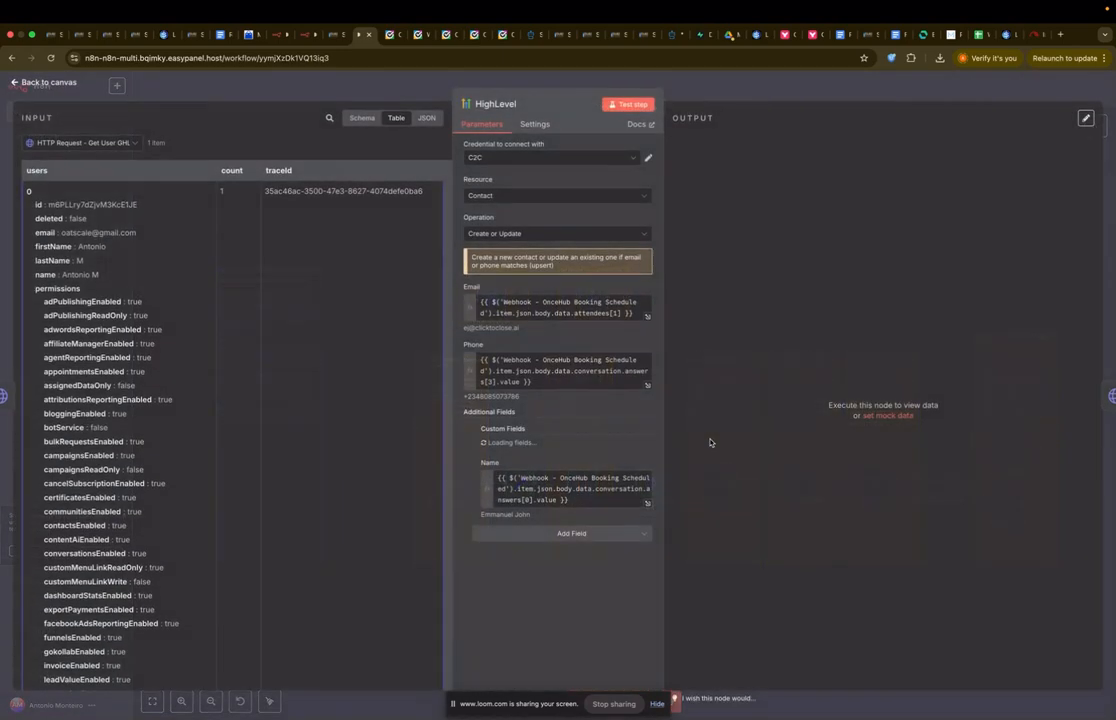
scroll(621, 395, "down", 10)
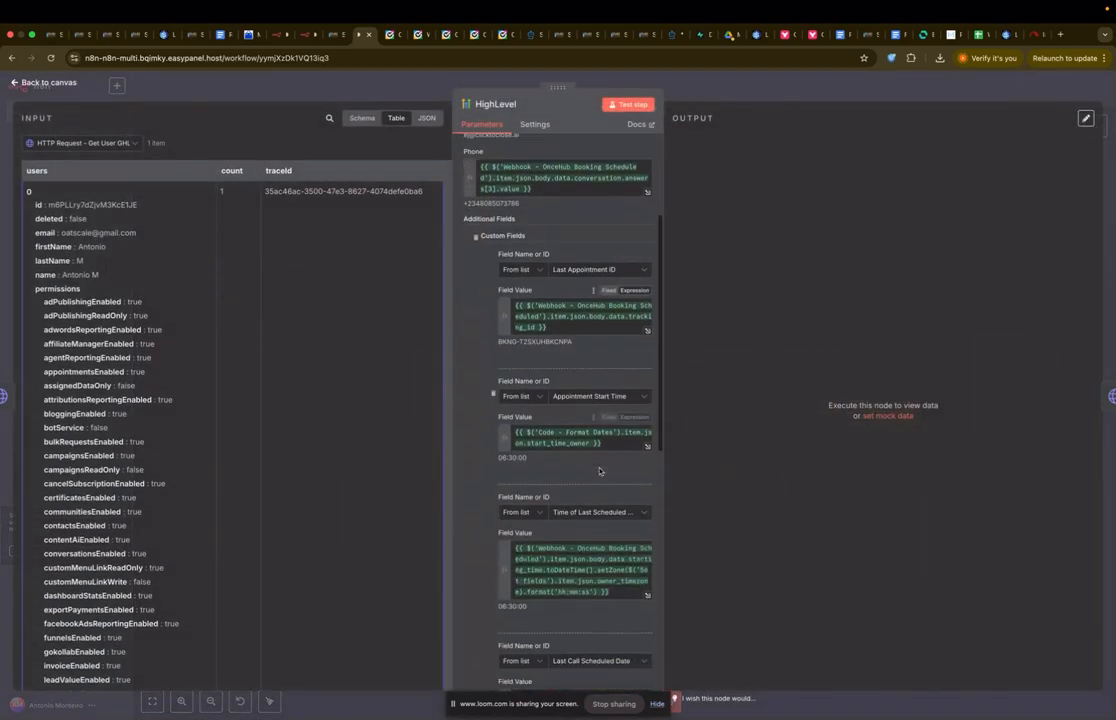
scroll(600, 470, "up", 8)
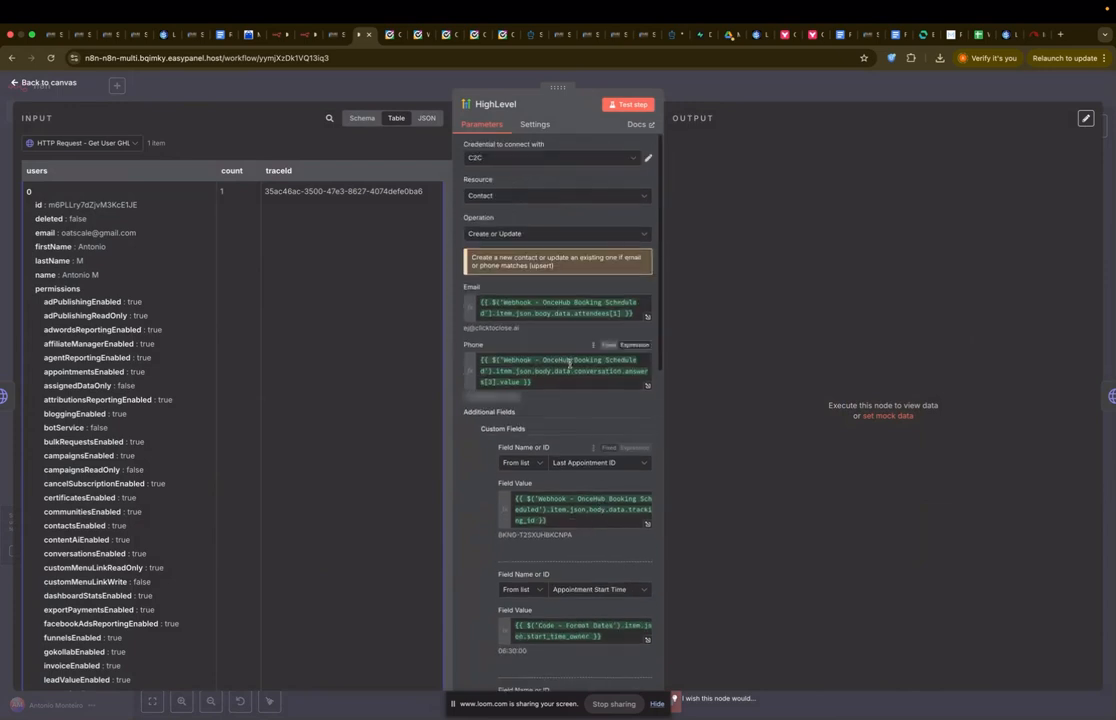
scroll(562, 513, "down", 4)
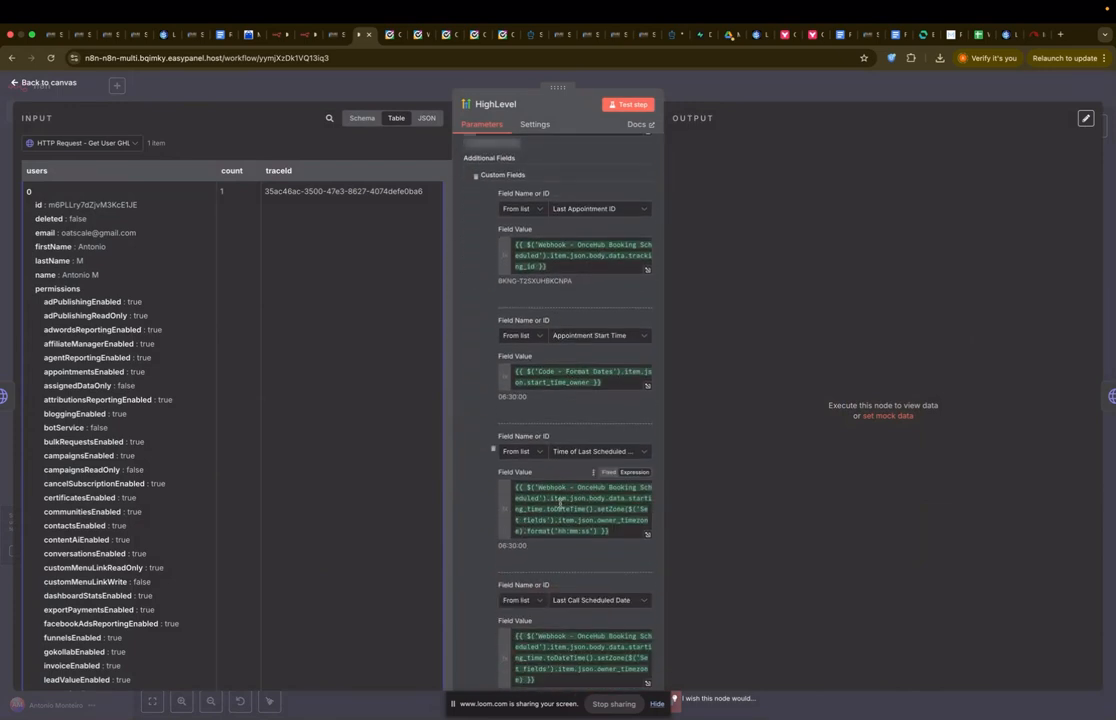
scroll(570, 480, "down", 3)
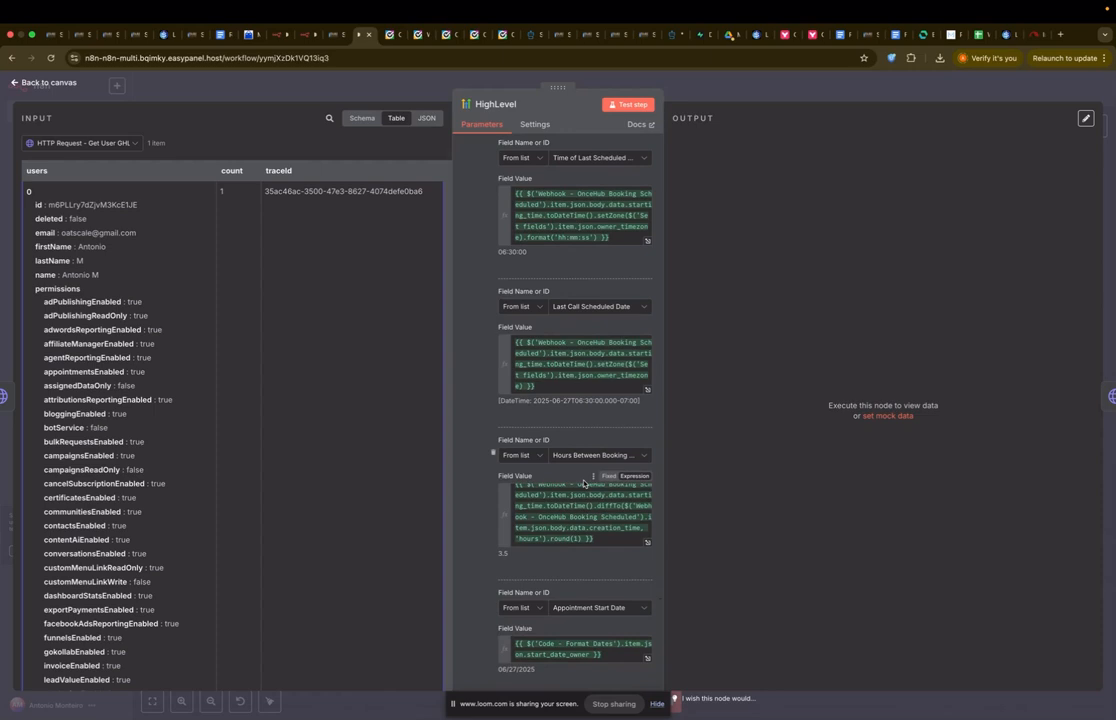
scroll(584, 484, "down", 5)
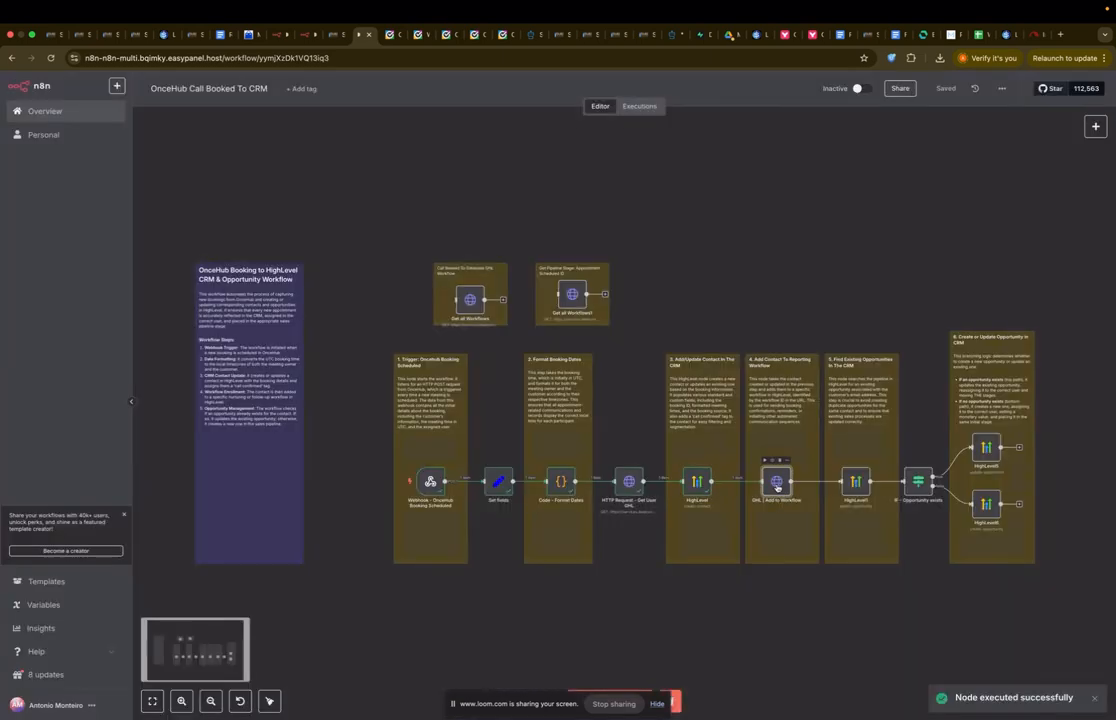
Step: Inspect the GHL | Add to Workflow node, then switch to the HighLevel booking workflow
double_click(984, 451)
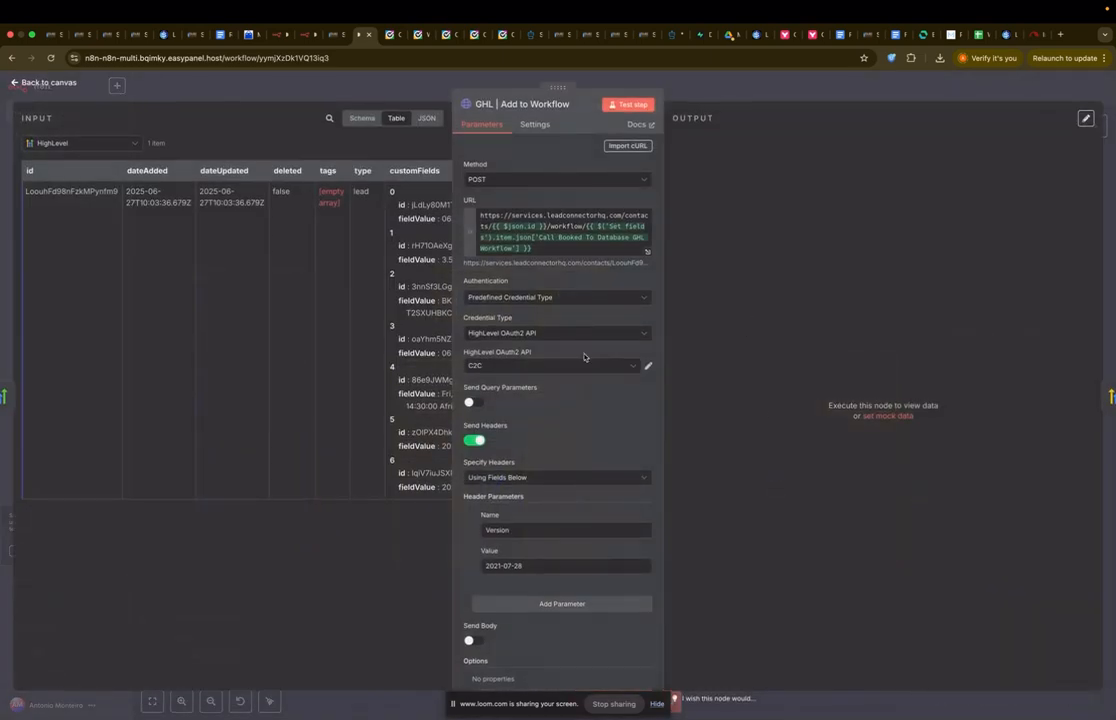
scroll(584, 357, "down", 1)
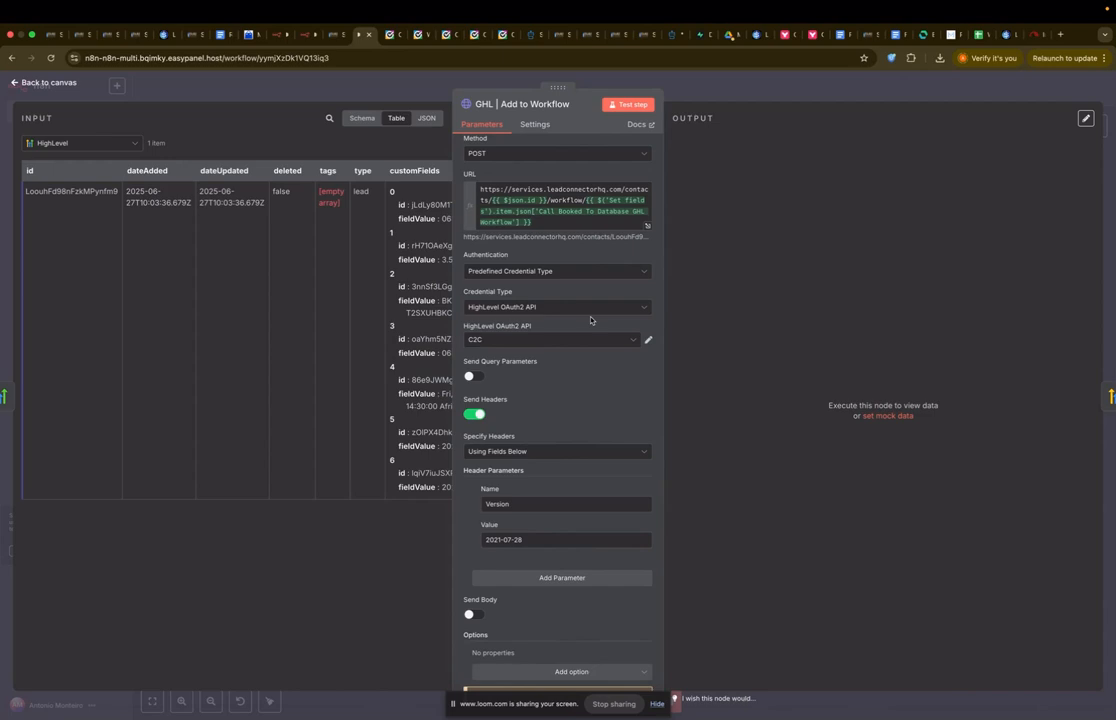
left_click(616, 35)
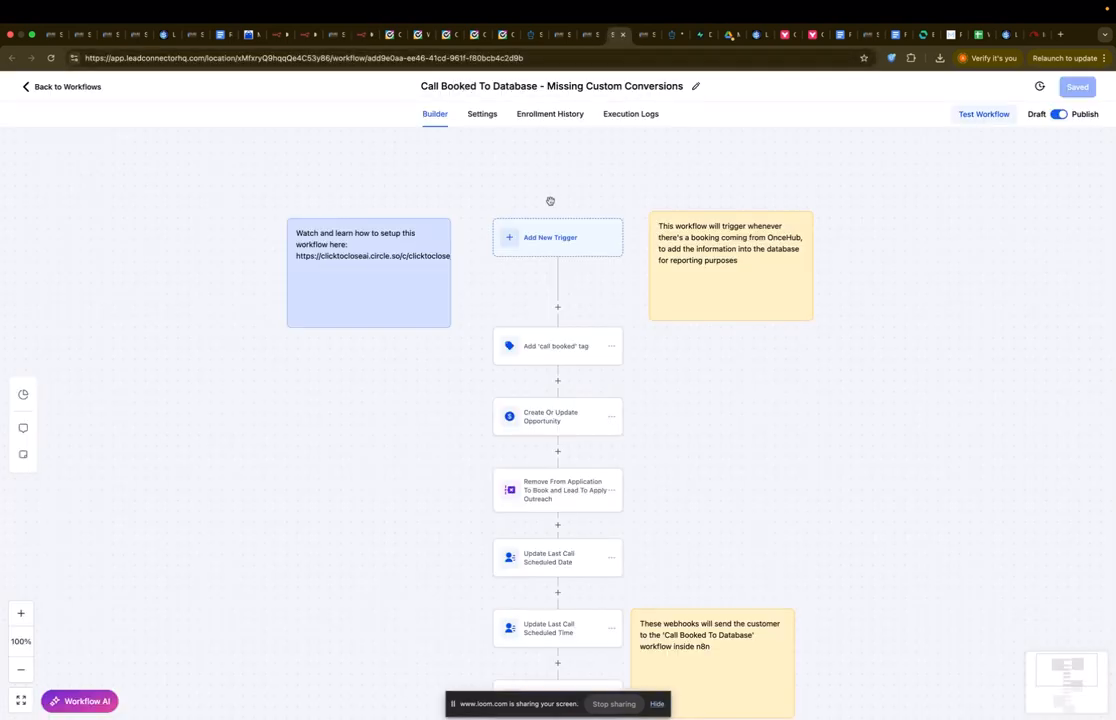
Step: Inspect the Create Or Update Opportunity and Remove From Application actions' settings
scroll(550, 201, "down", 1)
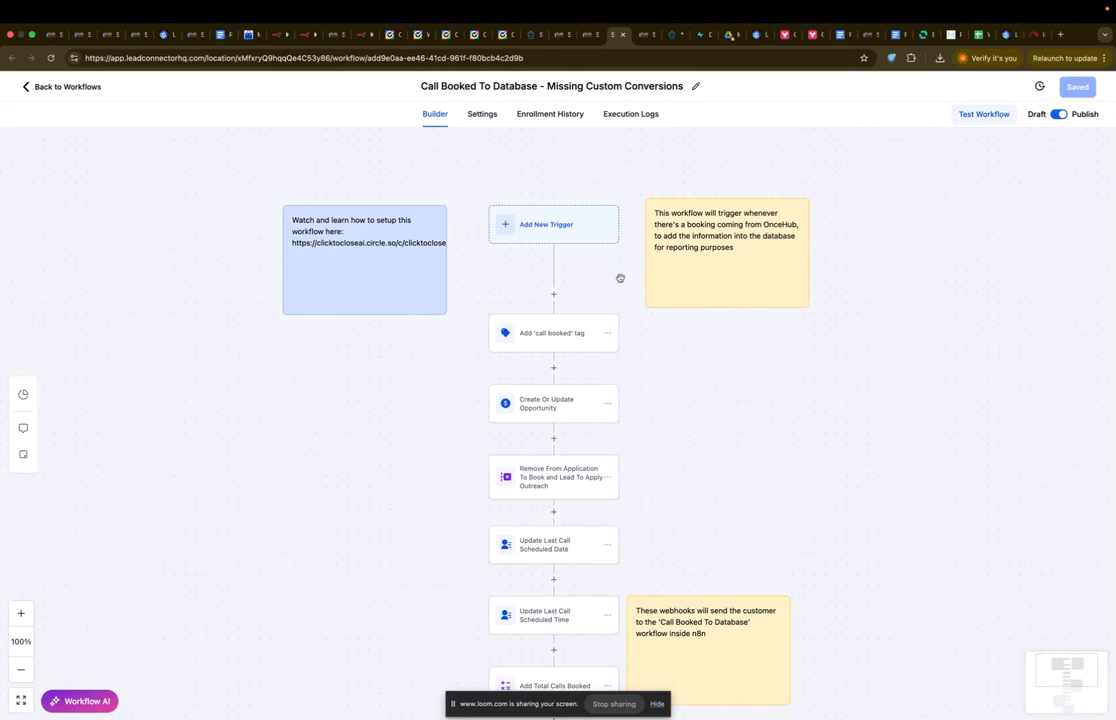
scroll(617, 279, "down", 2)
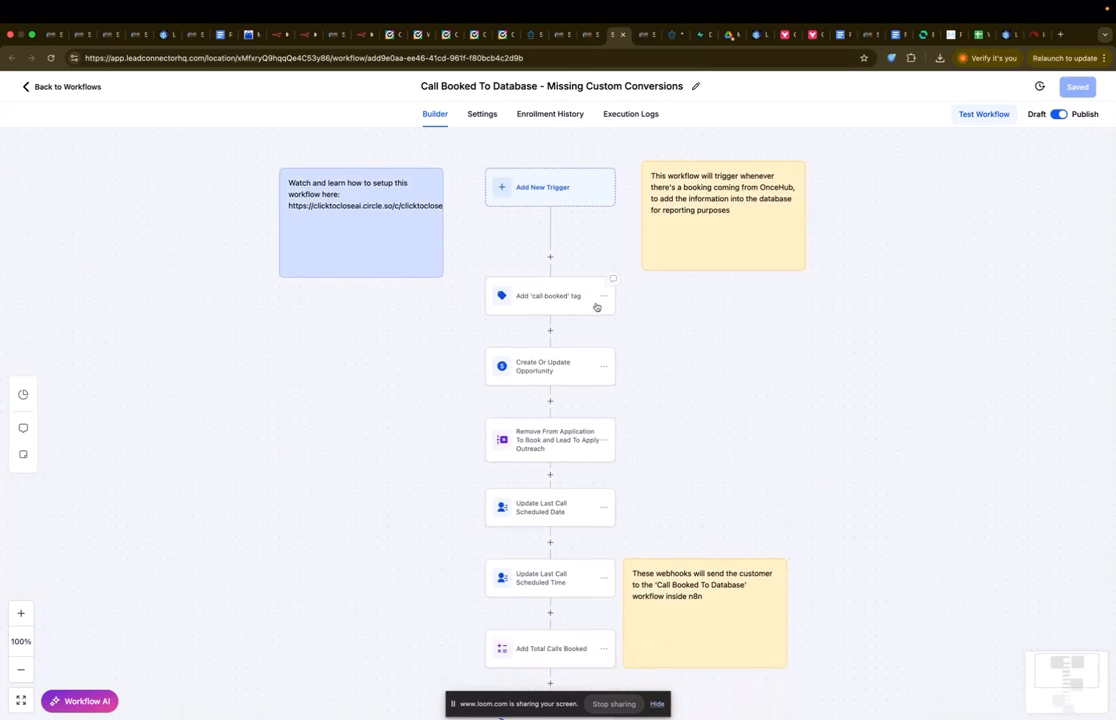
scroll(612, 310, "down", 2)
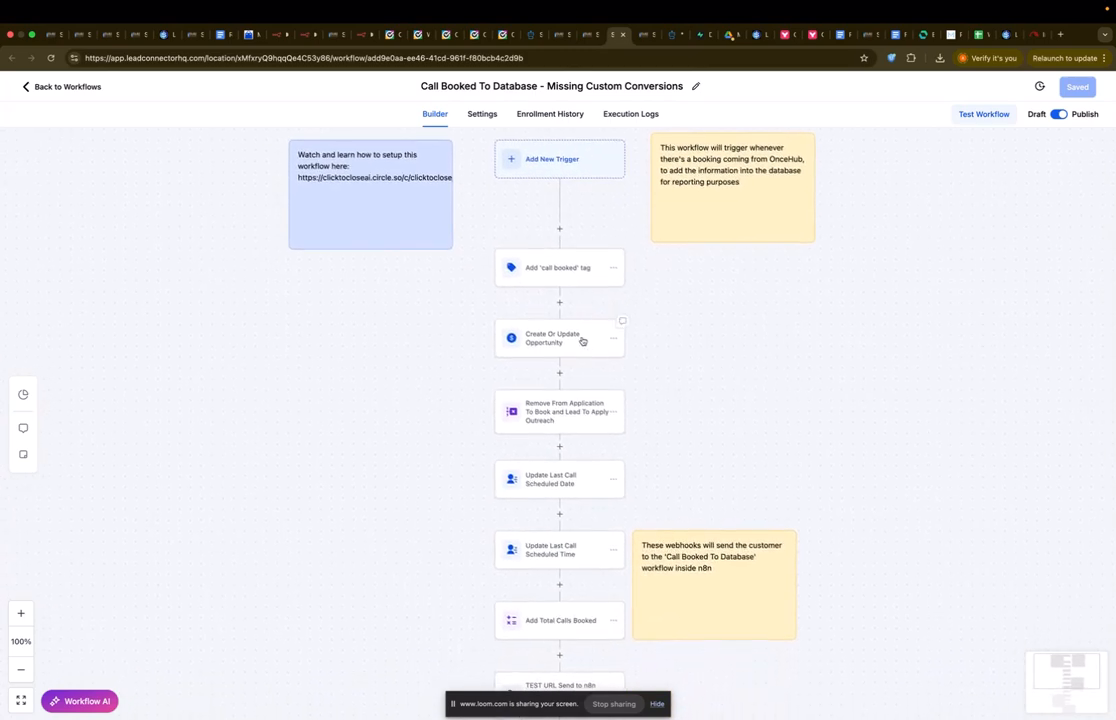
left_click(582, 341)
scroll(640, 366, "down", 2)
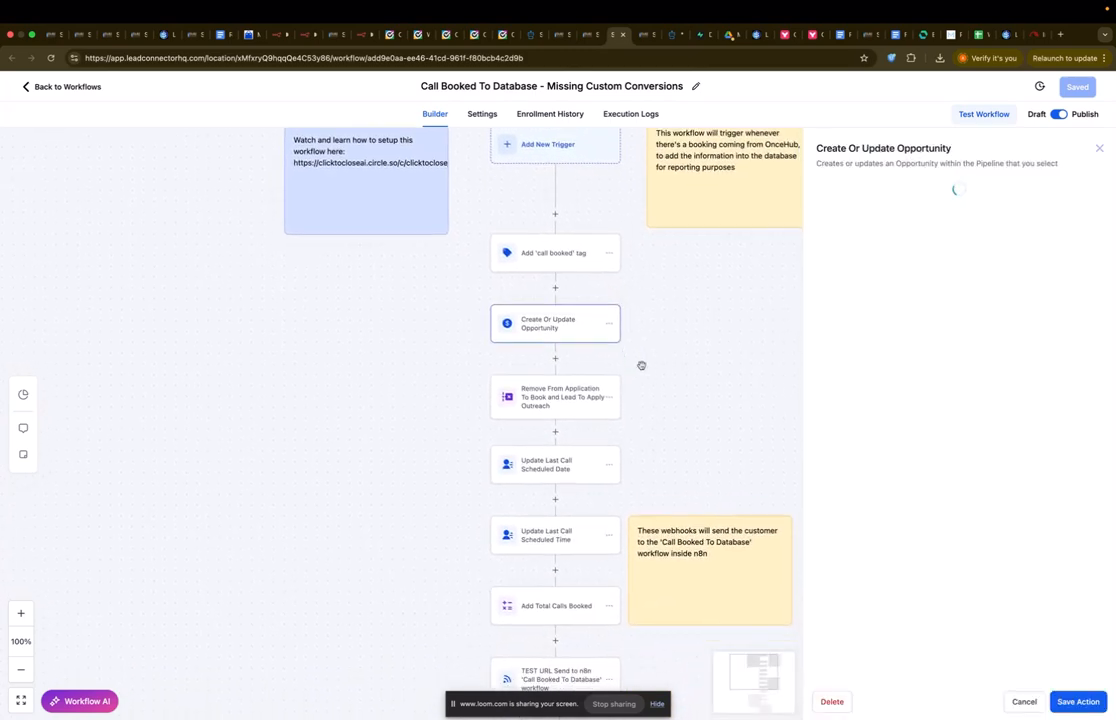
left_click(543, 380)
left_click(1099, 148)
Step: Inspect the Add Total Calls Booked and TEST URL webhook actions, then return to n8n
scroll(839, 354, "down", 5)
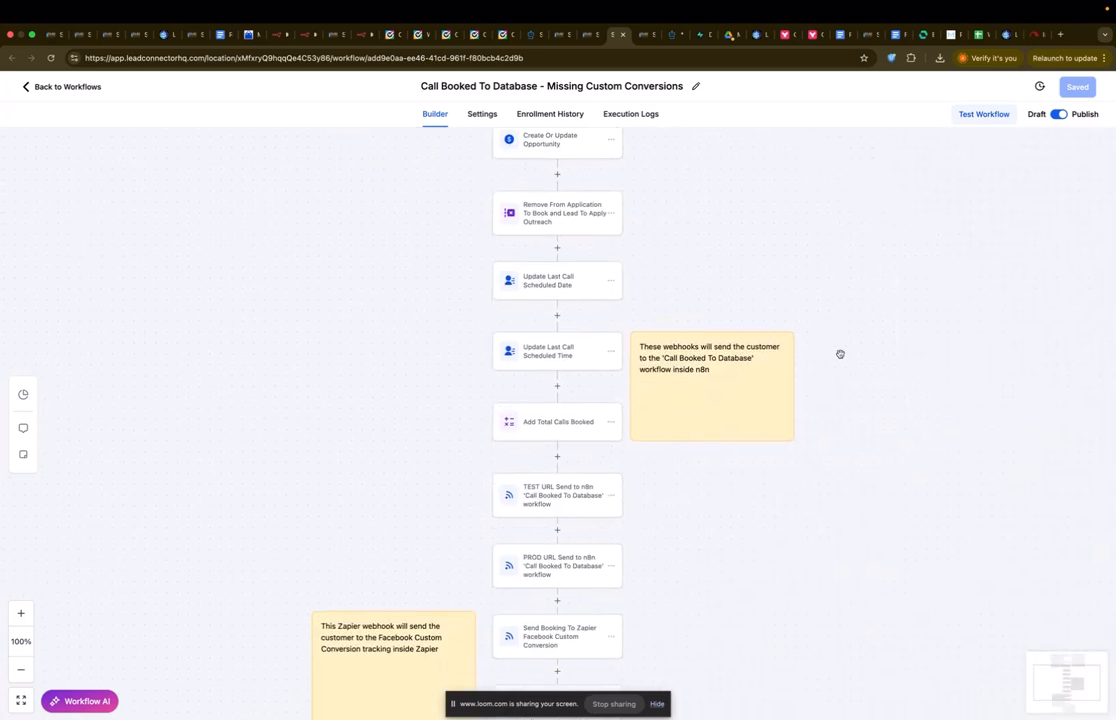
left_click(545, 316)
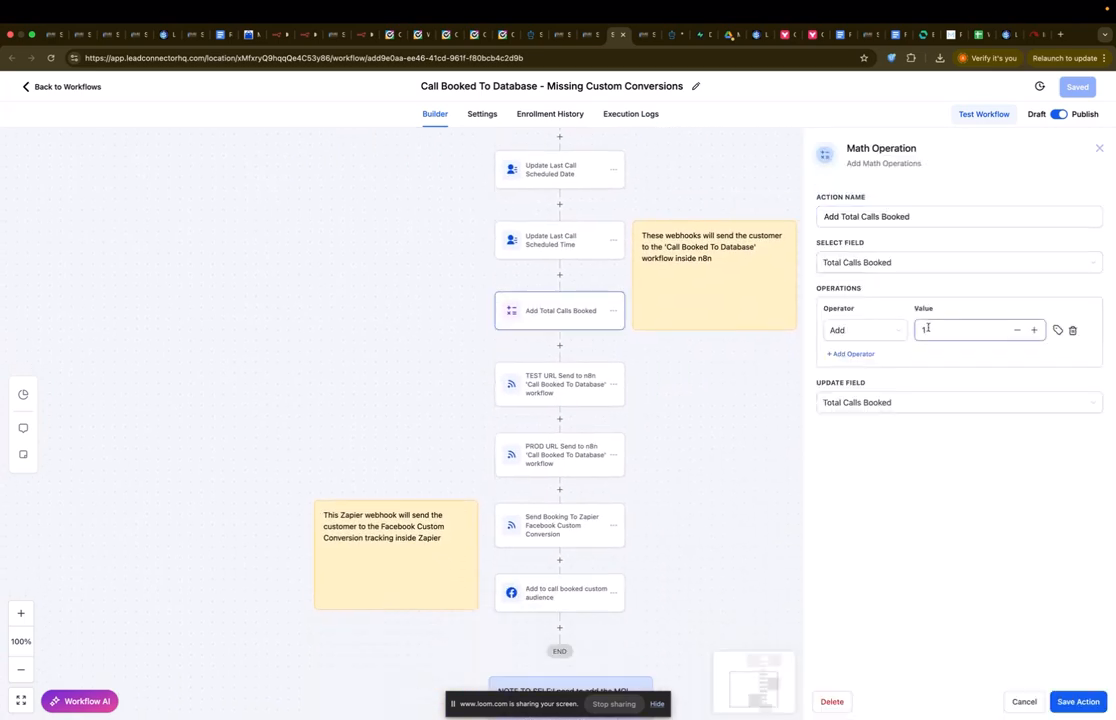
left_click(1100, 150)
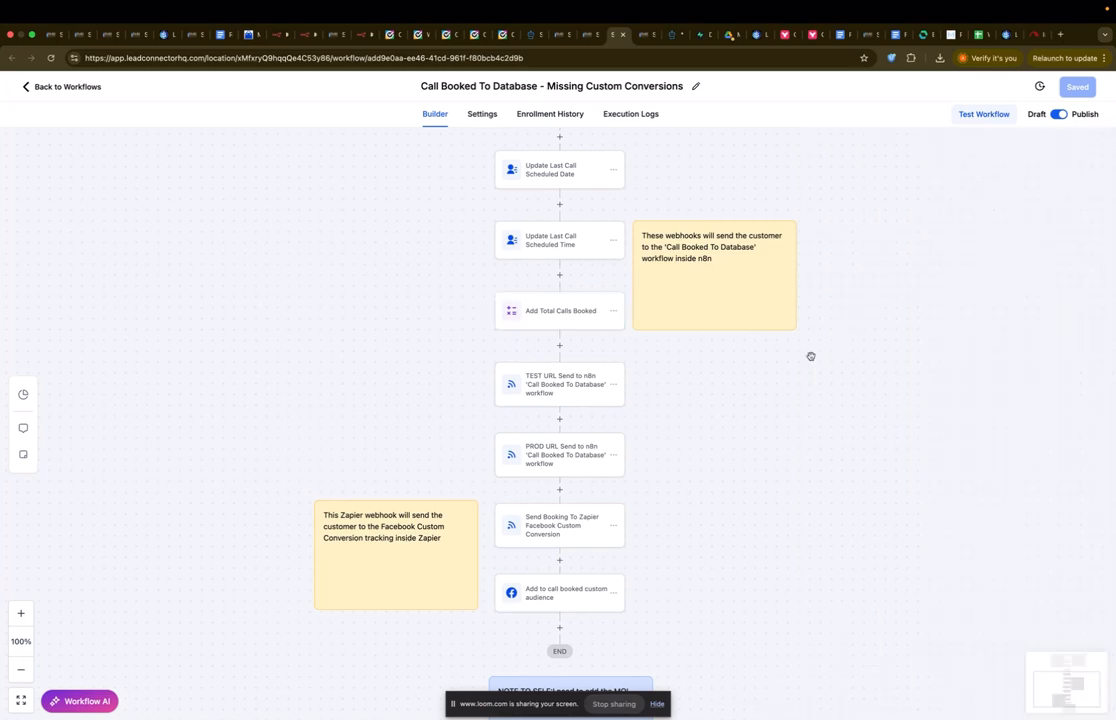
scroll(806, 355, "down", 1)
double_click(588, 334)
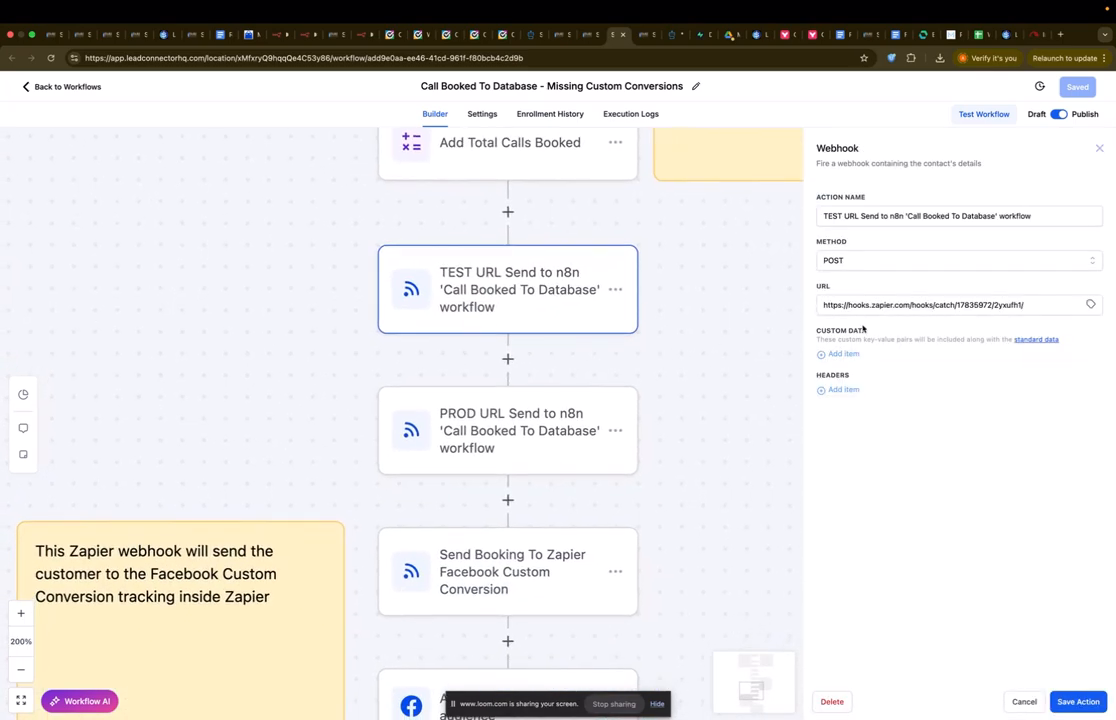
scroll(700, 500, "down", 5)
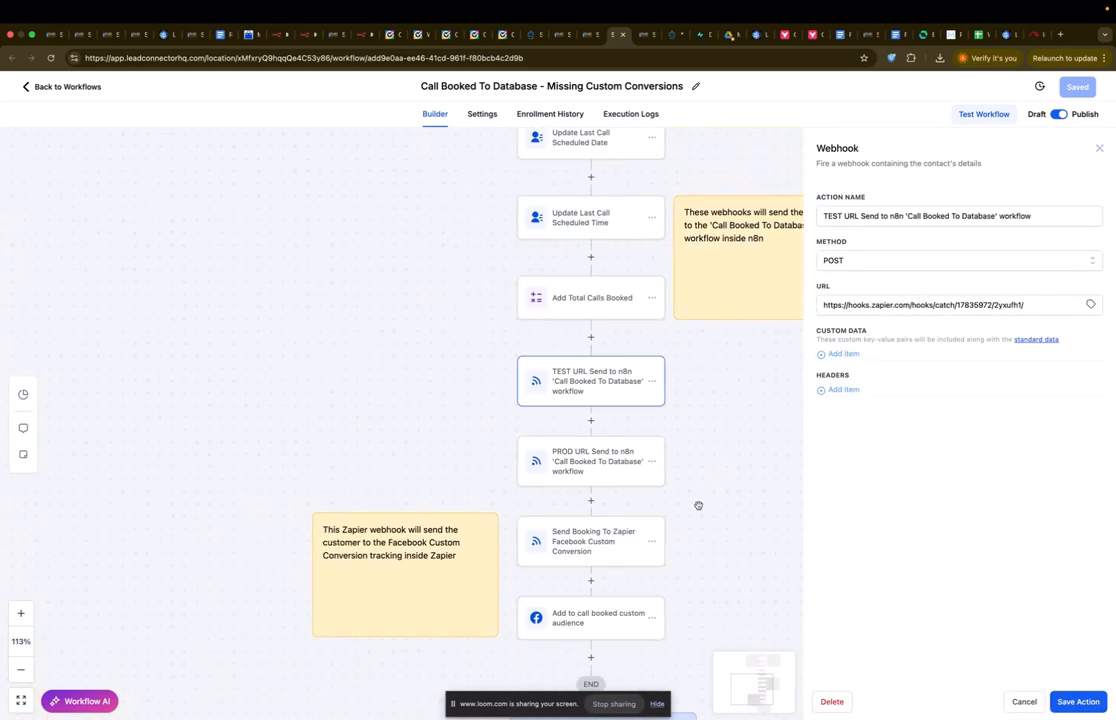
scroll(702, 428, "down", 5)
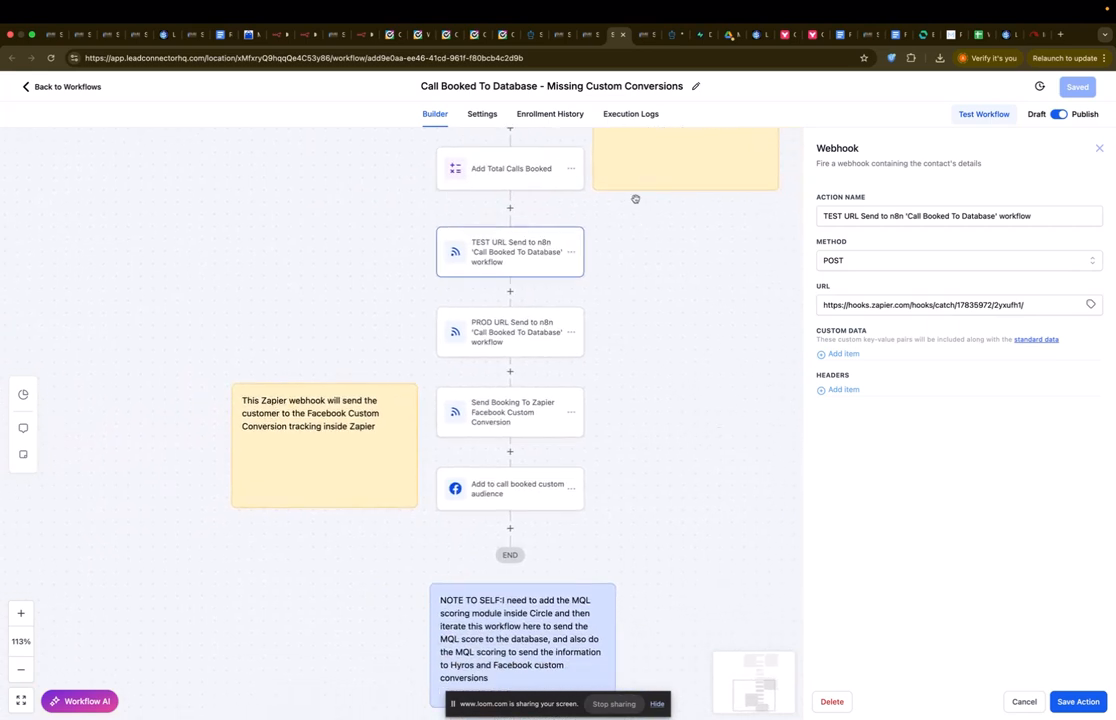
left_click(358, 34)
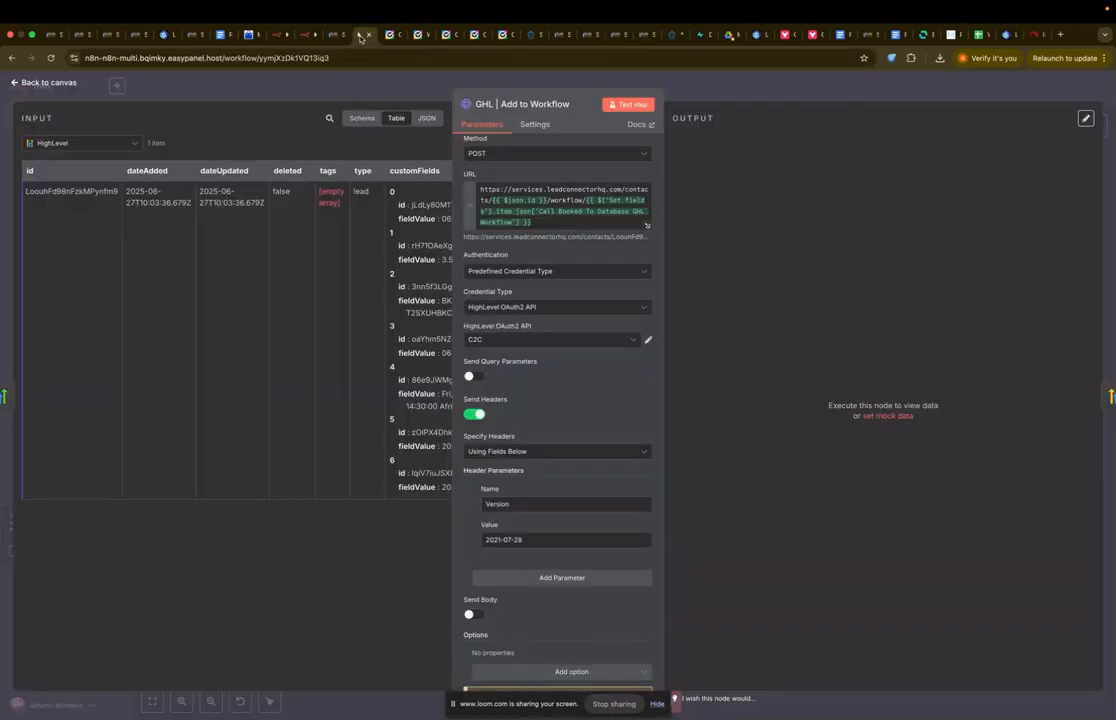
Step: Test the GHL | Add to Workflow step and the HighLevel1 opportunity search
left_click(623, 106)
key("Escape")
double_click(767, 481)
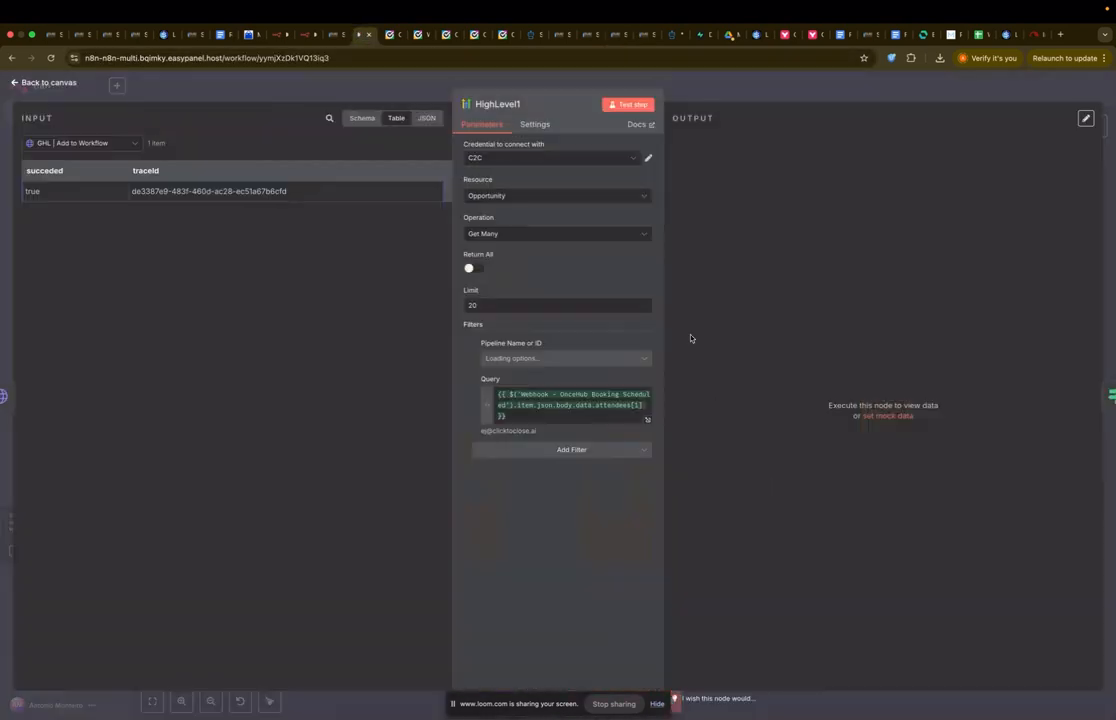
left_click(628, 104)
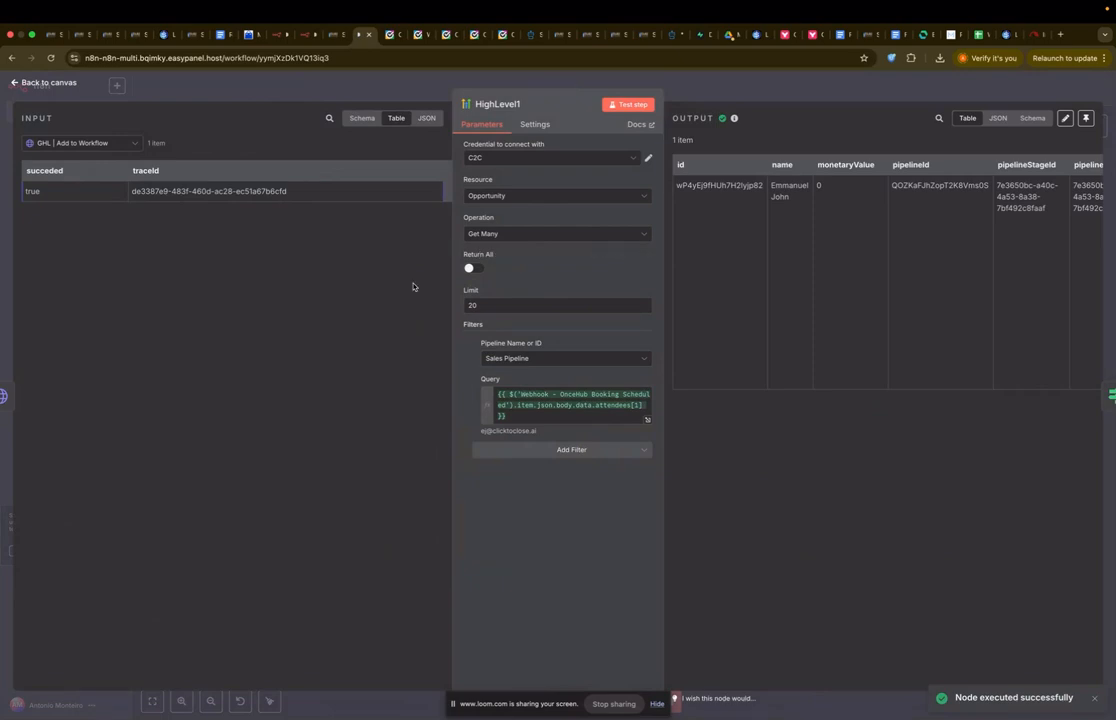
scroll(872, 288, "right", 2)
scroll(963, 229, "right", 5)
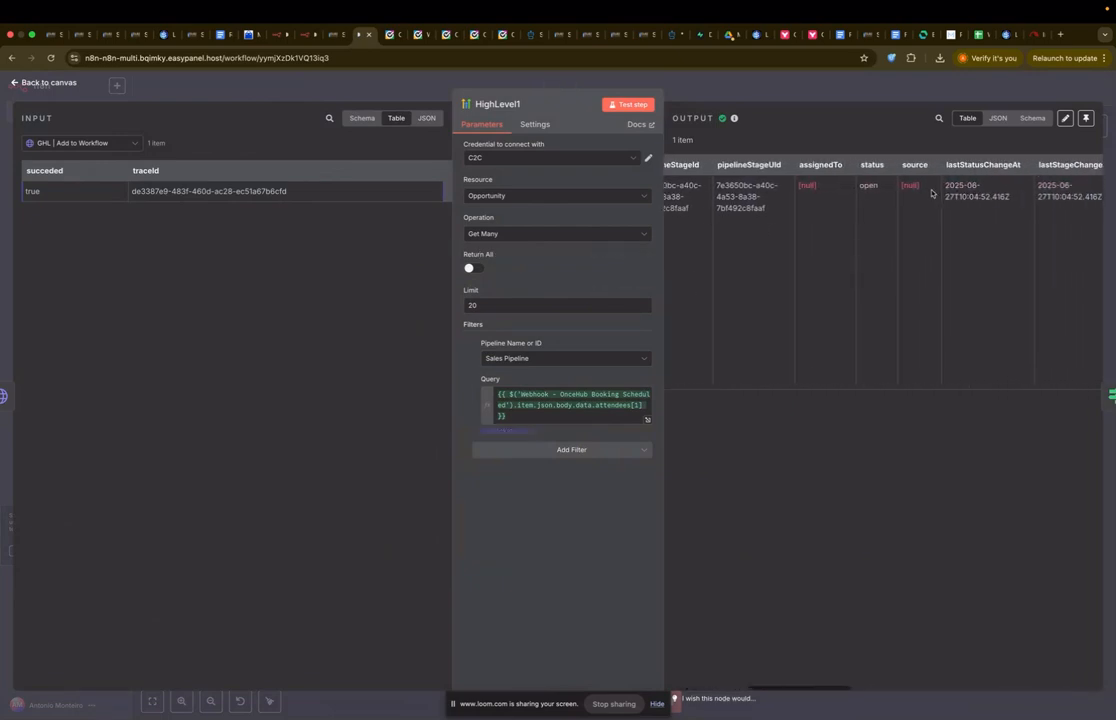
key("Escape")
Step: Test the IF - Opportunity exists condition and the HighLevel5 opportunity update
double_click(836, 487)
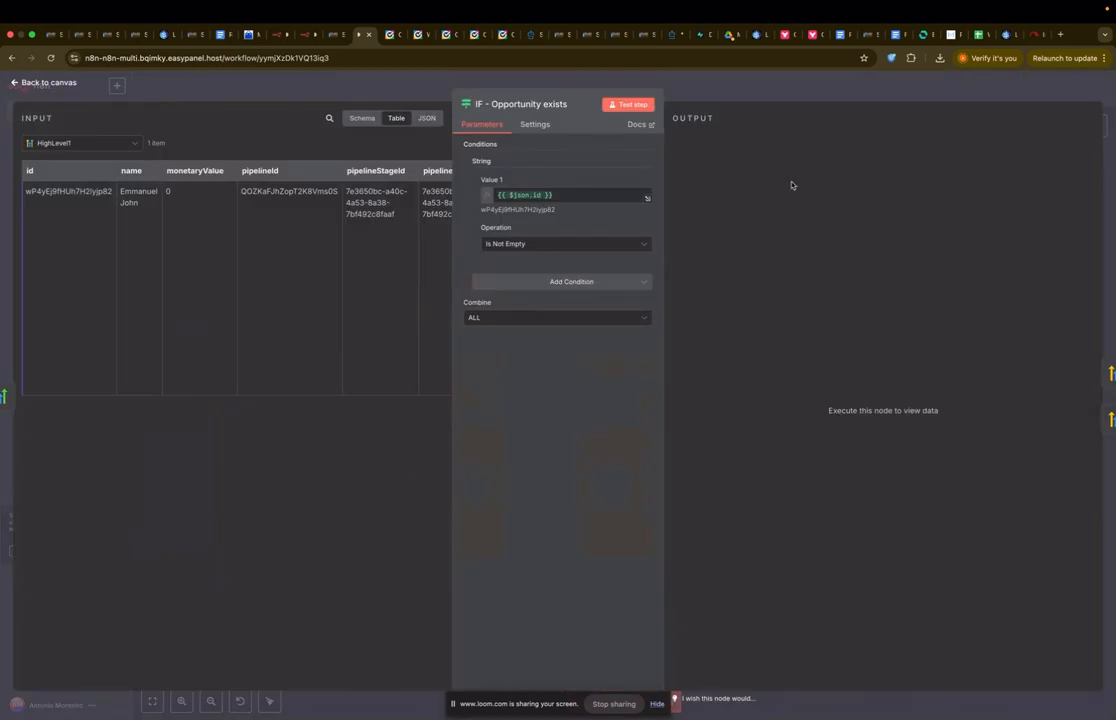
left_click(628, 104)
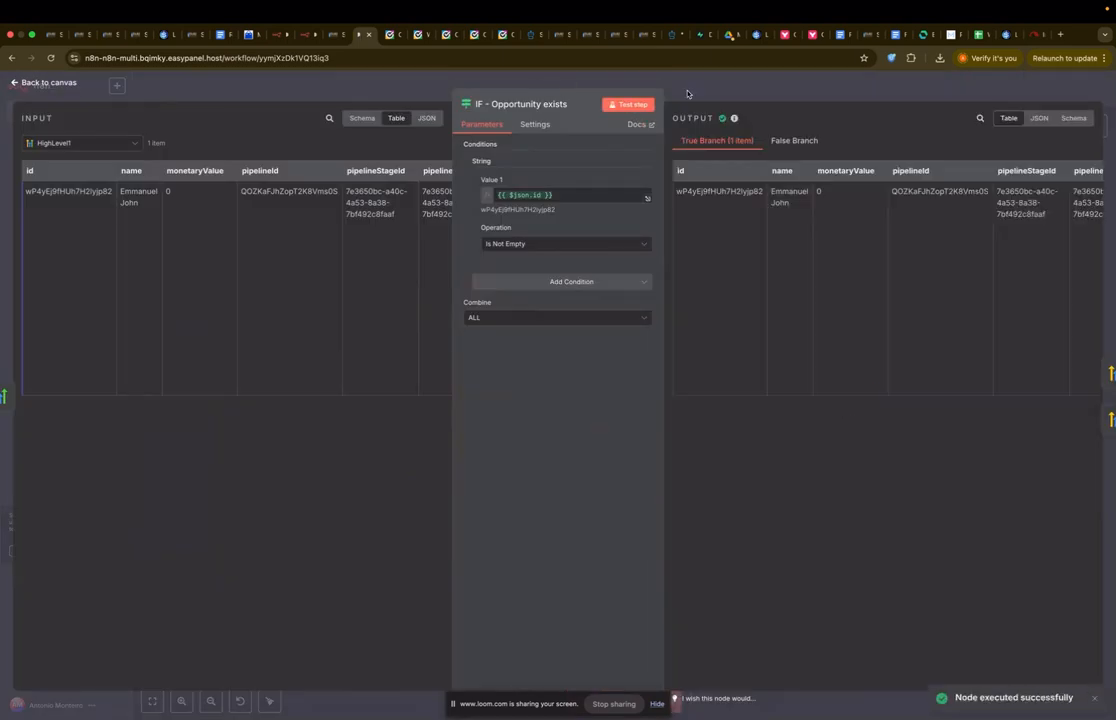
key("Escape")
double_click(808, 413)
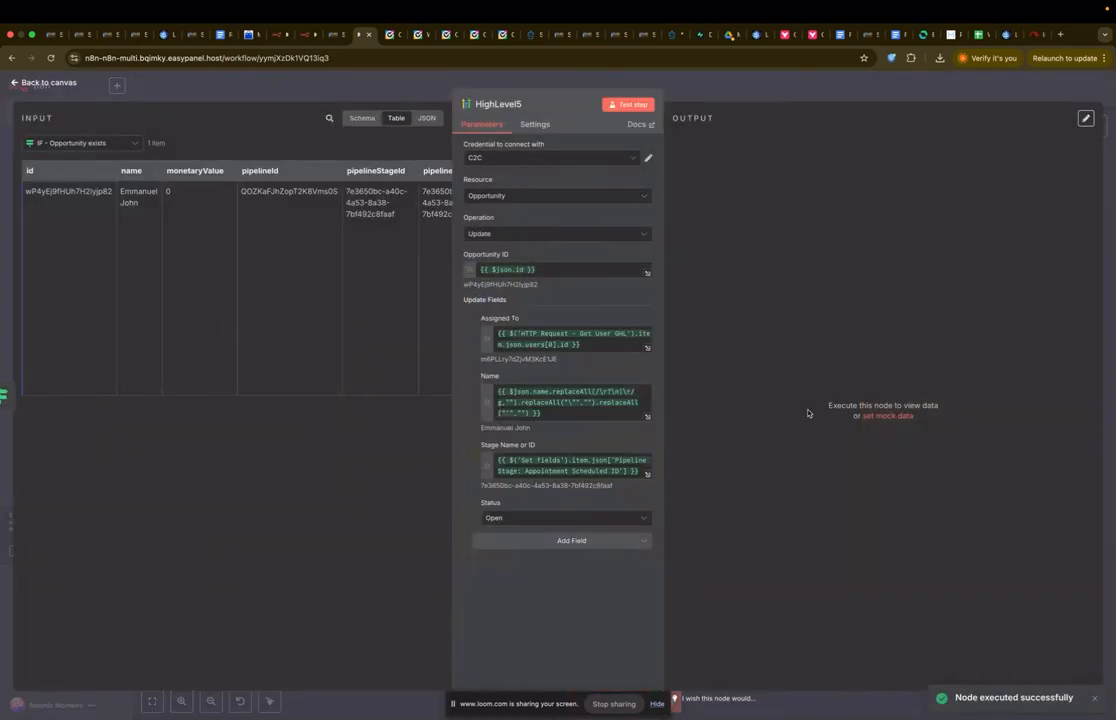
left_click(628, 104)
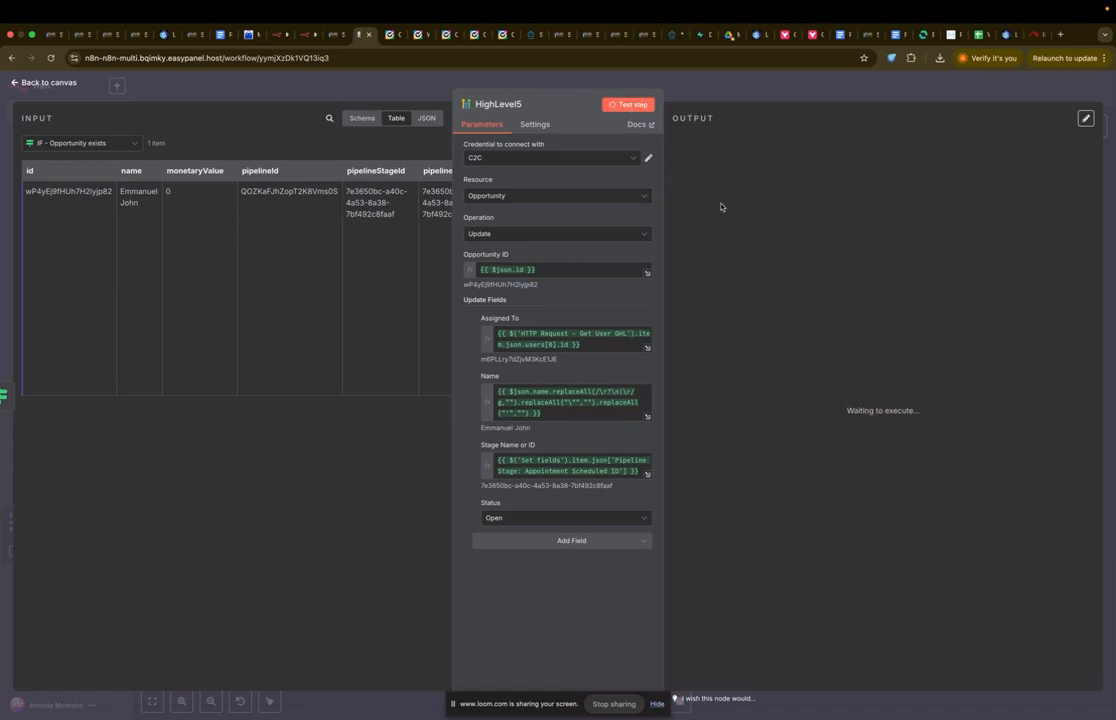
left_click(775, 88)
Step: Recheck the HTTP Request - Get User GHL and HighLevel5 nodes, ending on the canvas
double_click(537, 491)
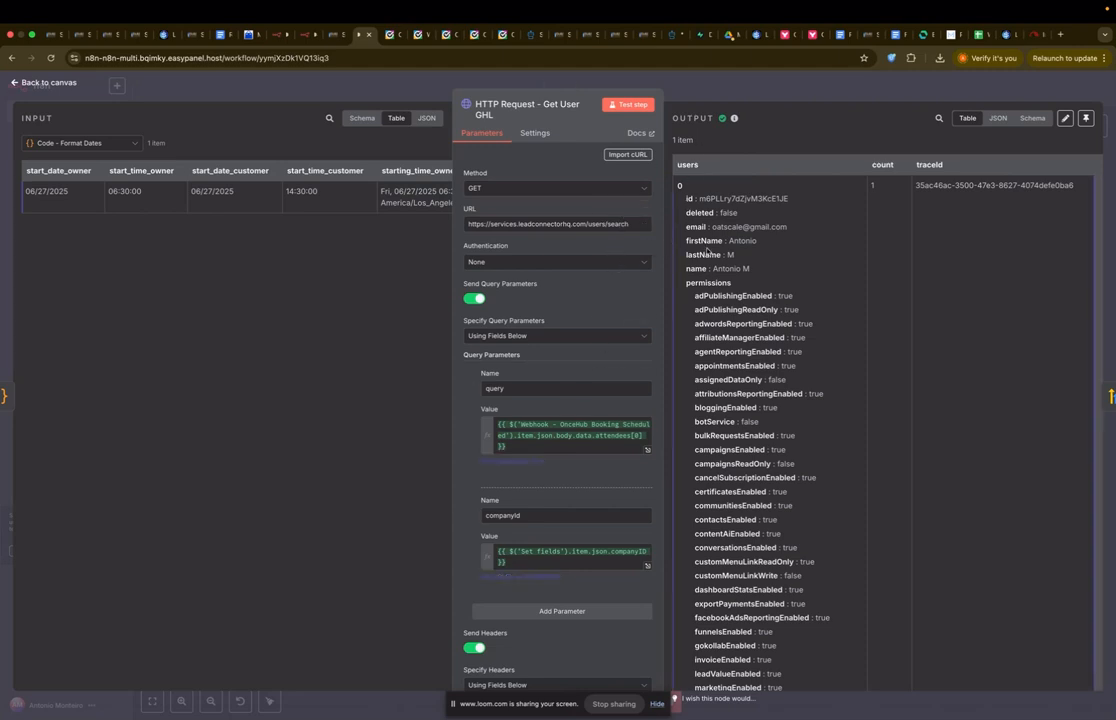
left_click(761, 96)
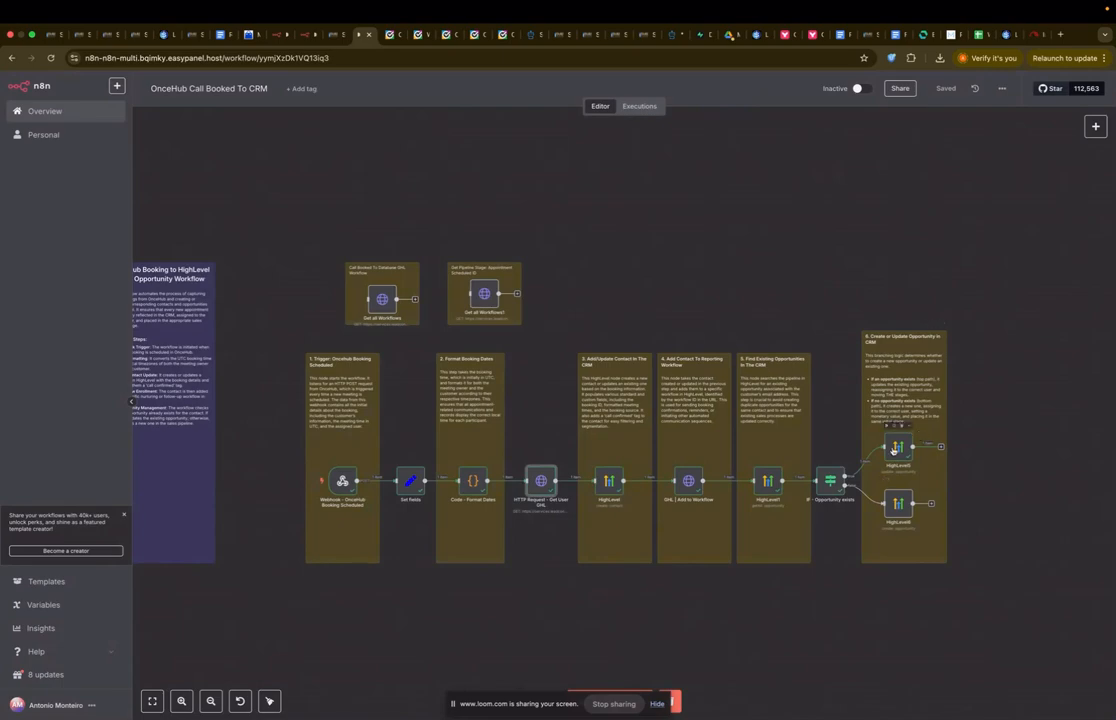
double_click(894, 450)
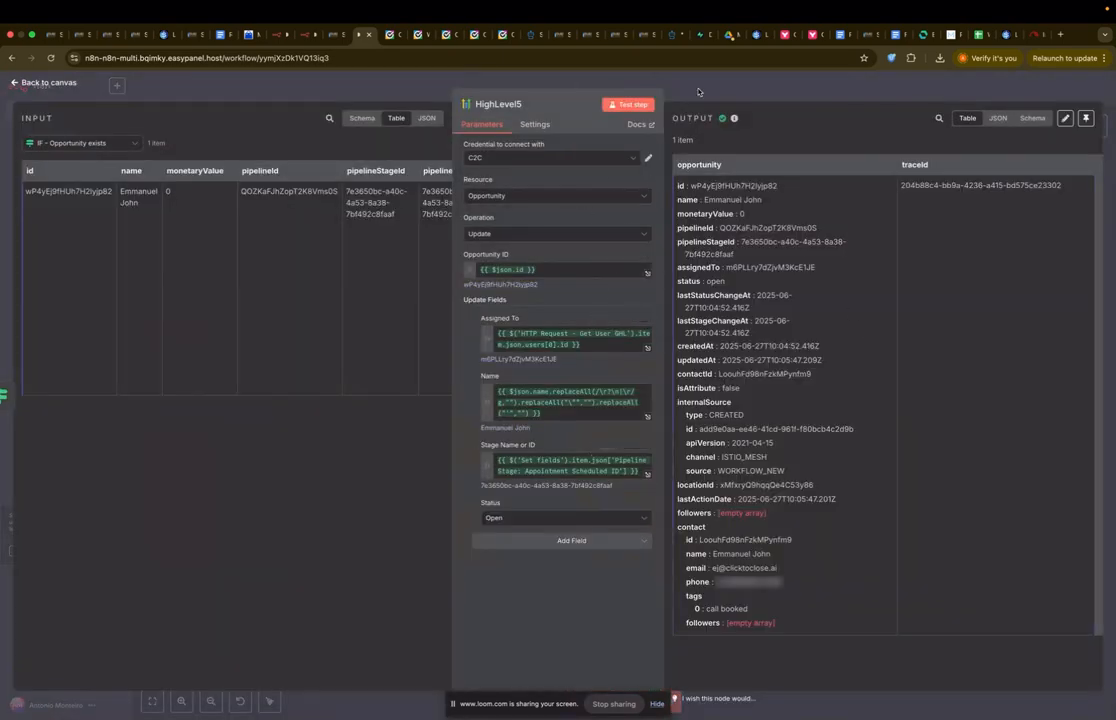
key("Escape")
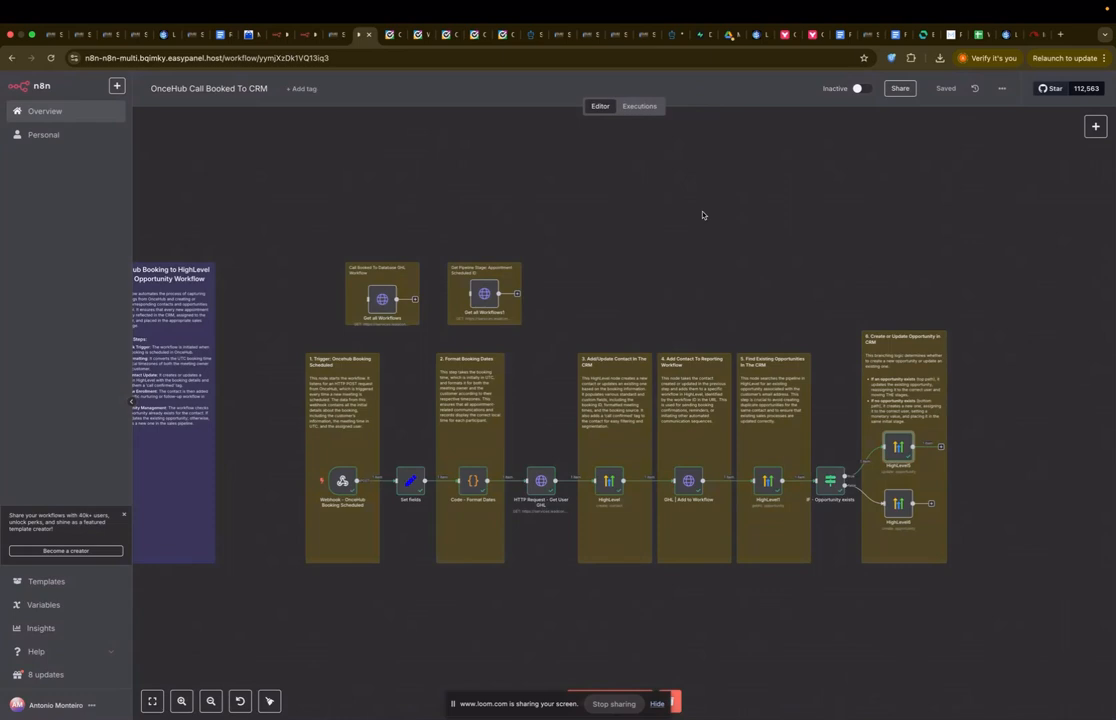